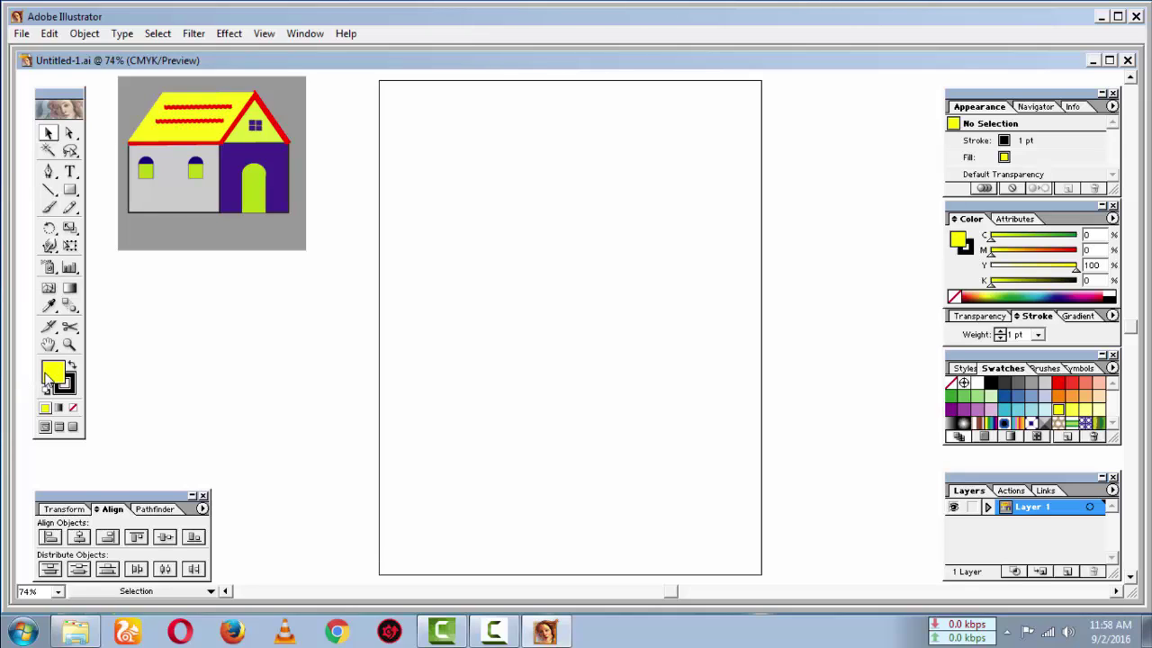
Draw a light gray (20% black) rectangle with a 1 pt black stroke in the upper part of the page for the side wall.
click(1046, 385)
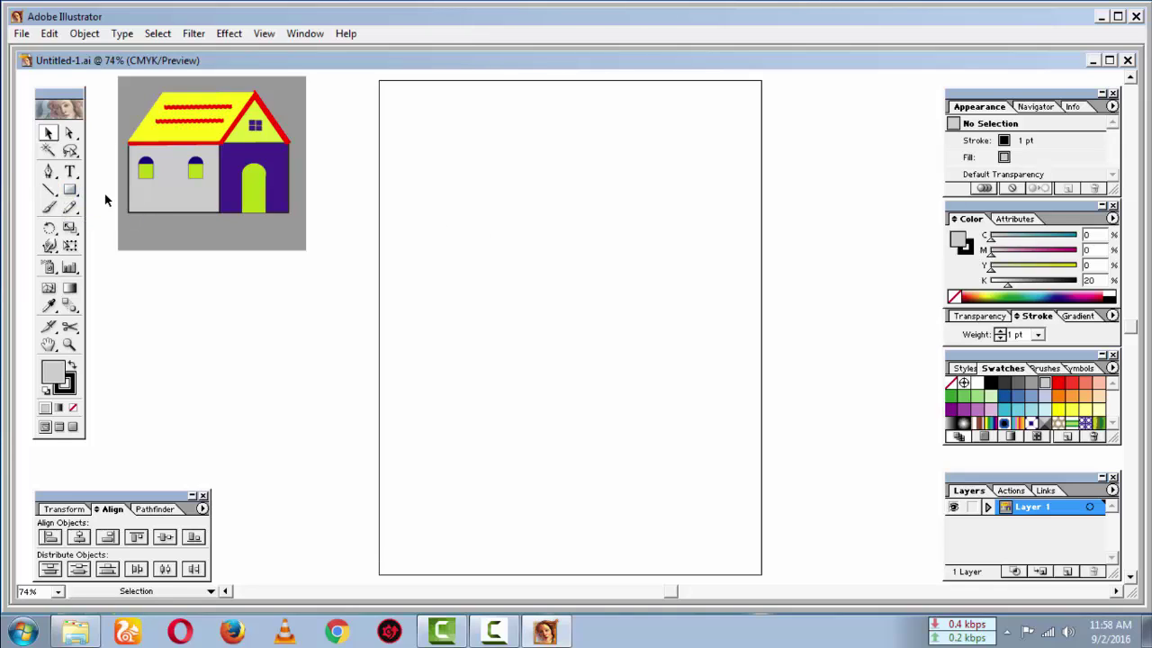
click(71, 193)
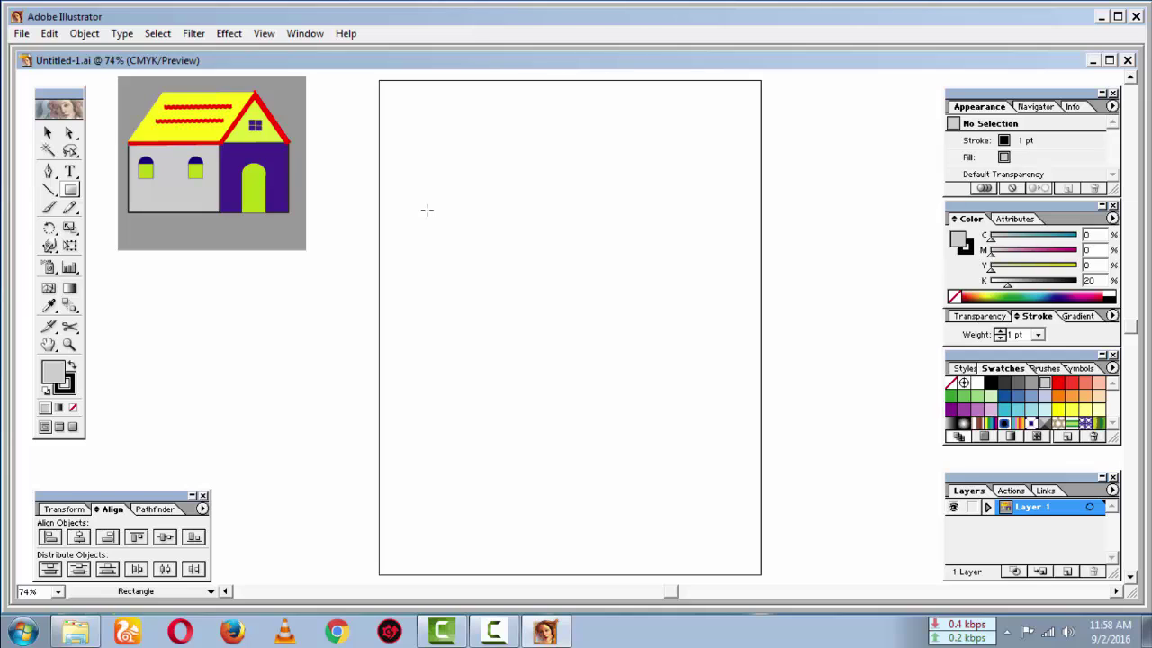
drag(428, 210, 564, 345)
key(ctrl+z)
drag(423, 193, 593, 298)
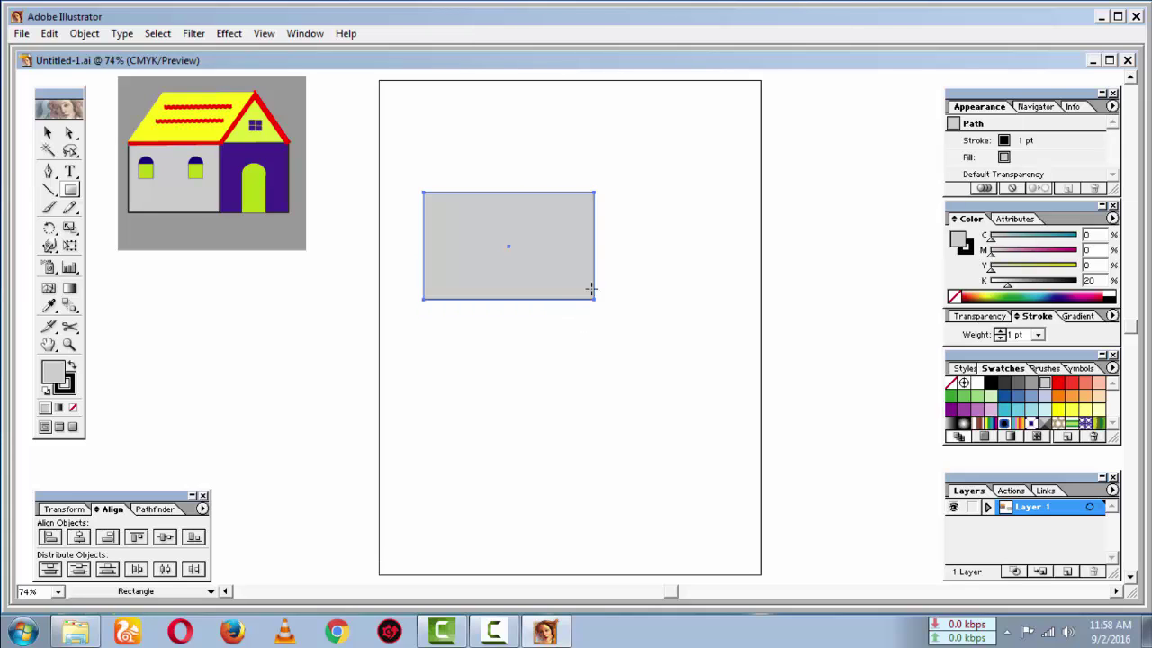
Move the gray rectangle down and slightly left, to just above the middle of the page near its left margin.
click(49, 133)
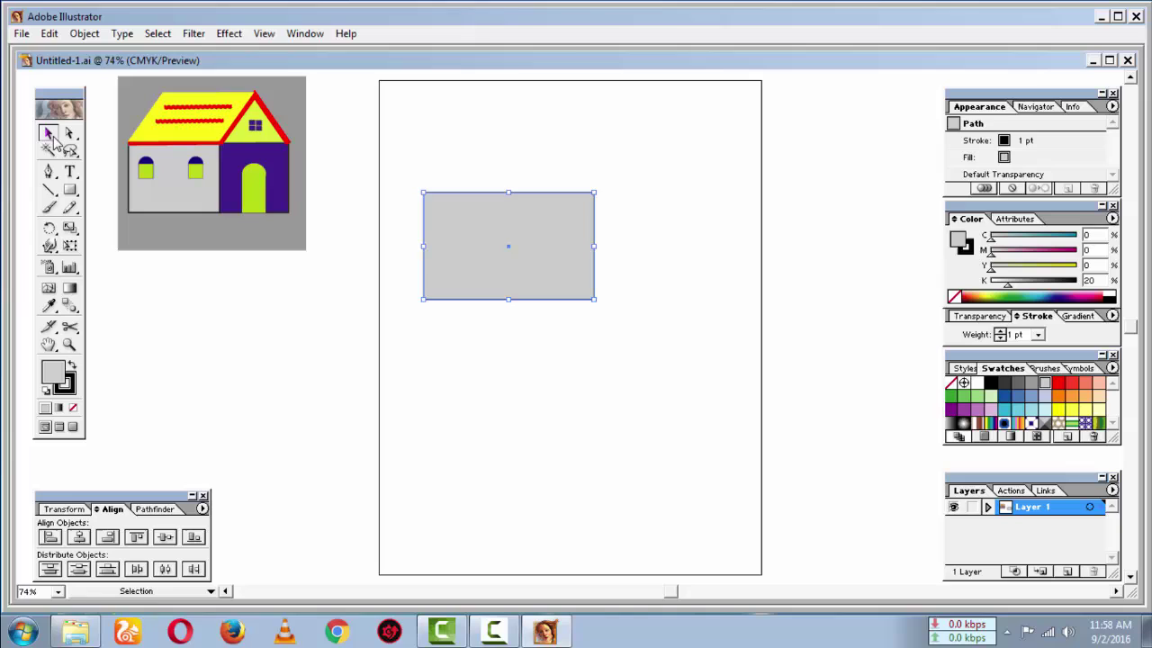
click(486, 377)
drag(486, 252, 469, 339)
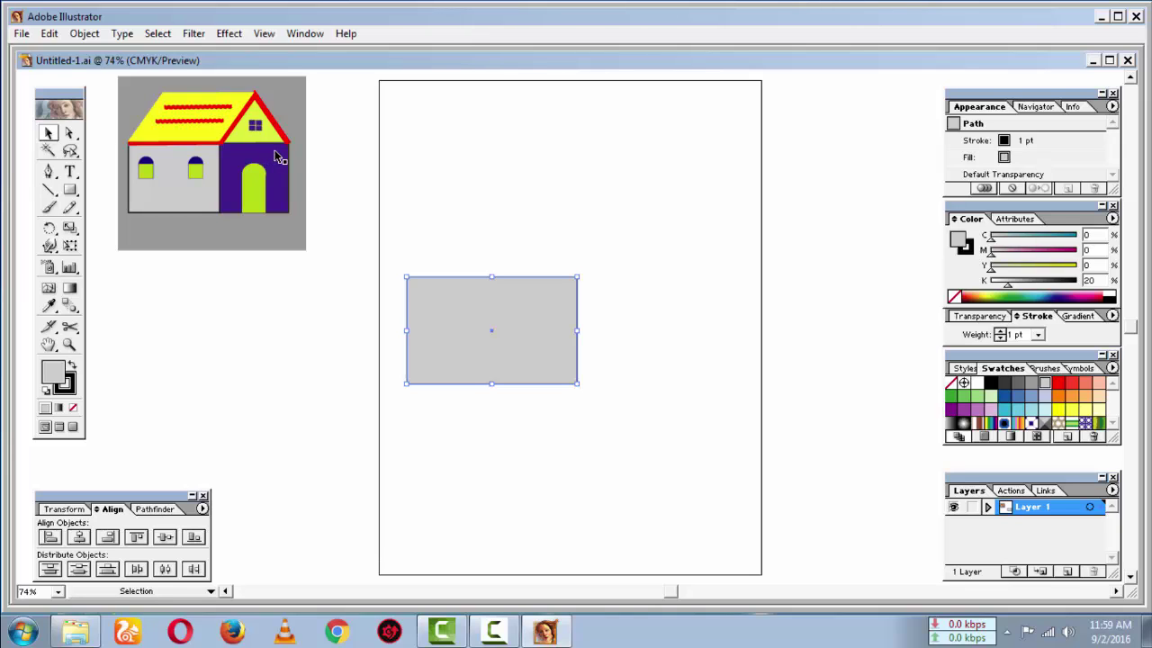
click(70, 189)
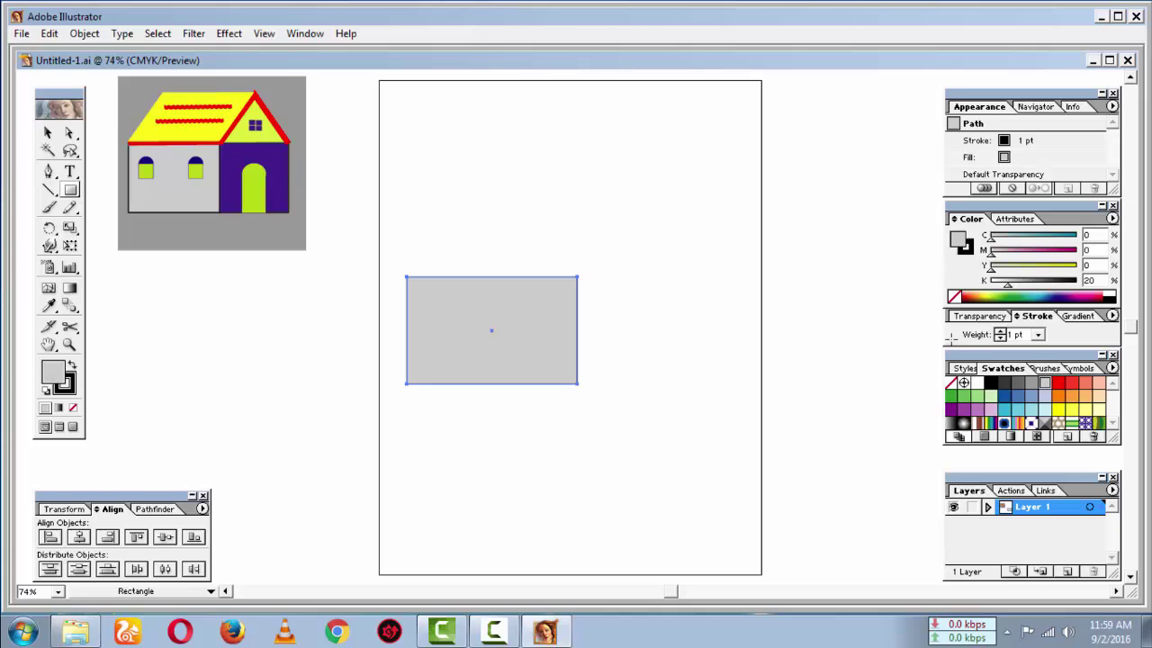
click(1066, 291)
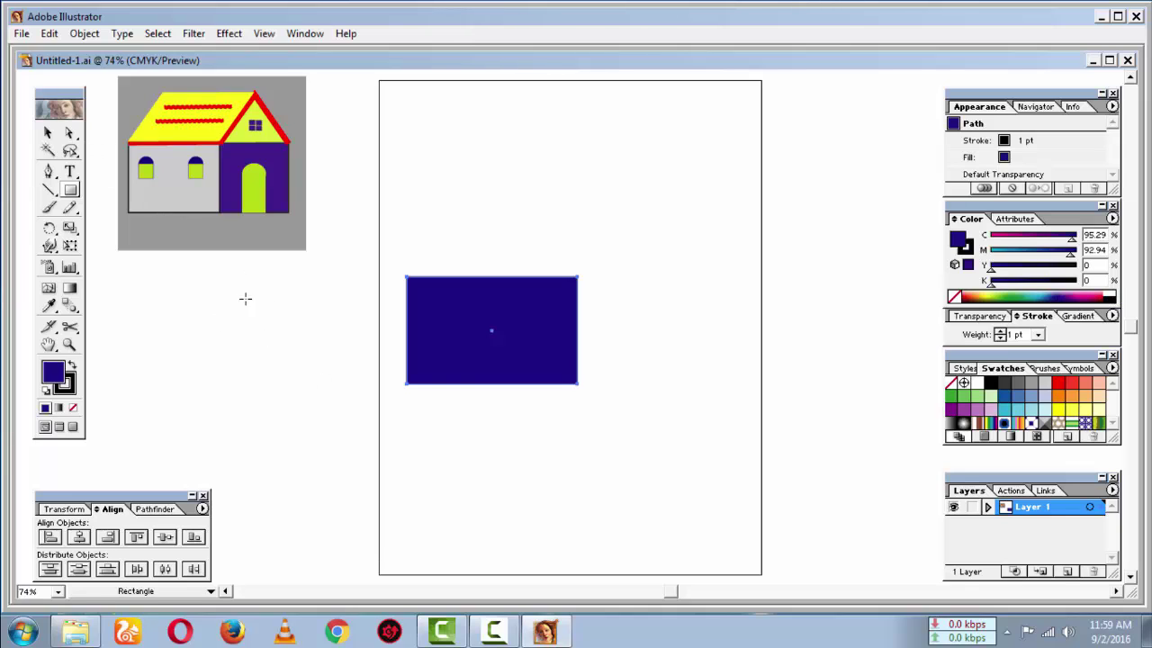
click(1058, 410)
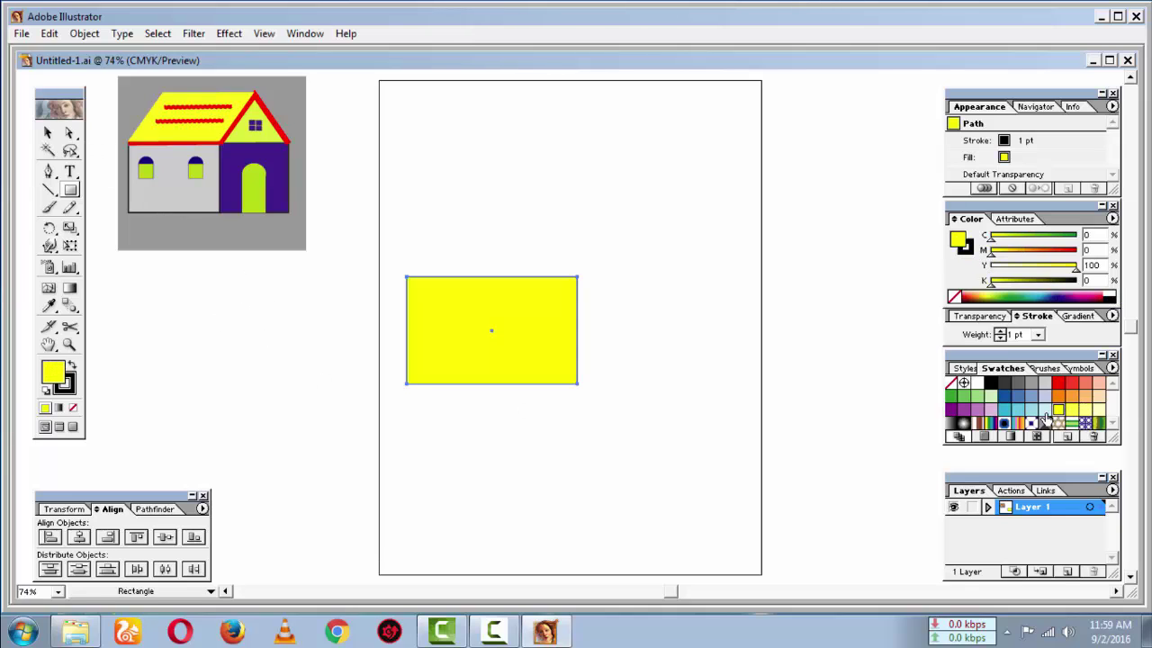
click(1045, 383)
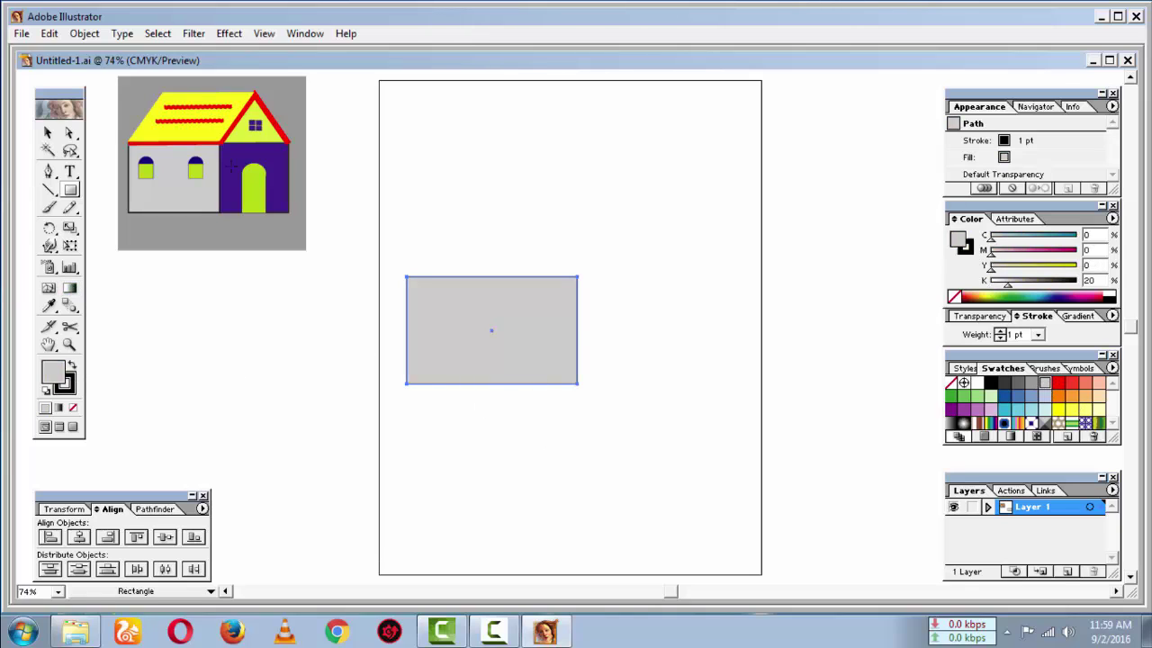
click(49, 133)
click(591, 223)
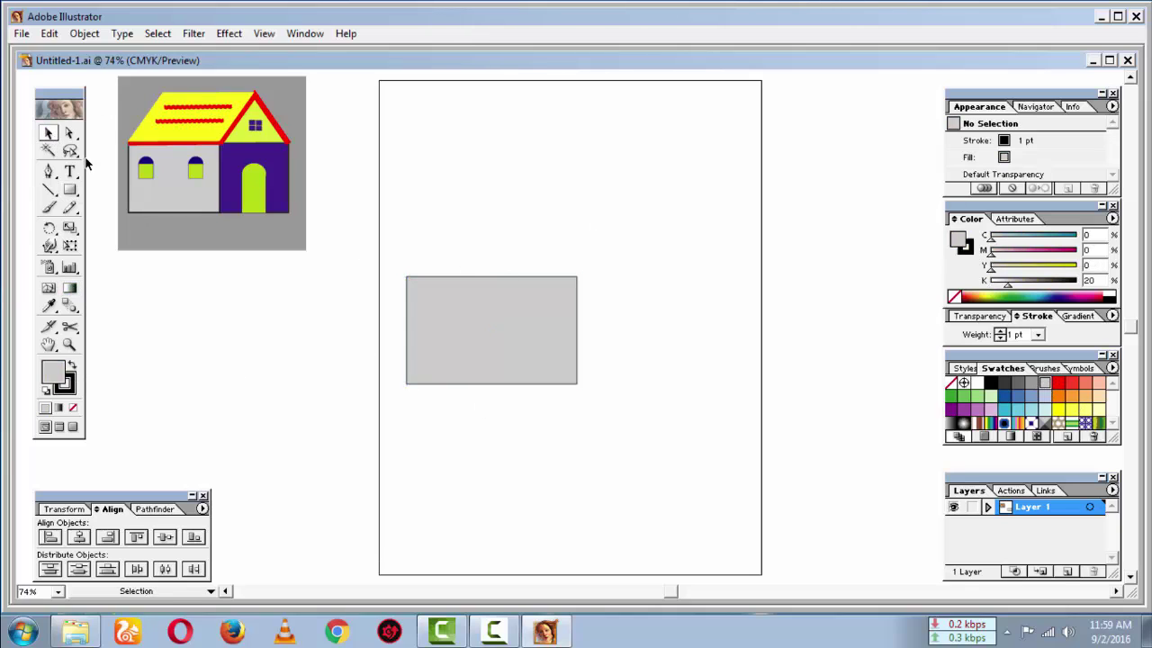
Draw a nearly square rectangle to the right of the gray one and fill it dark blue (C 95.69, M 94.12, Y 0, K 0).
click(69, 190)
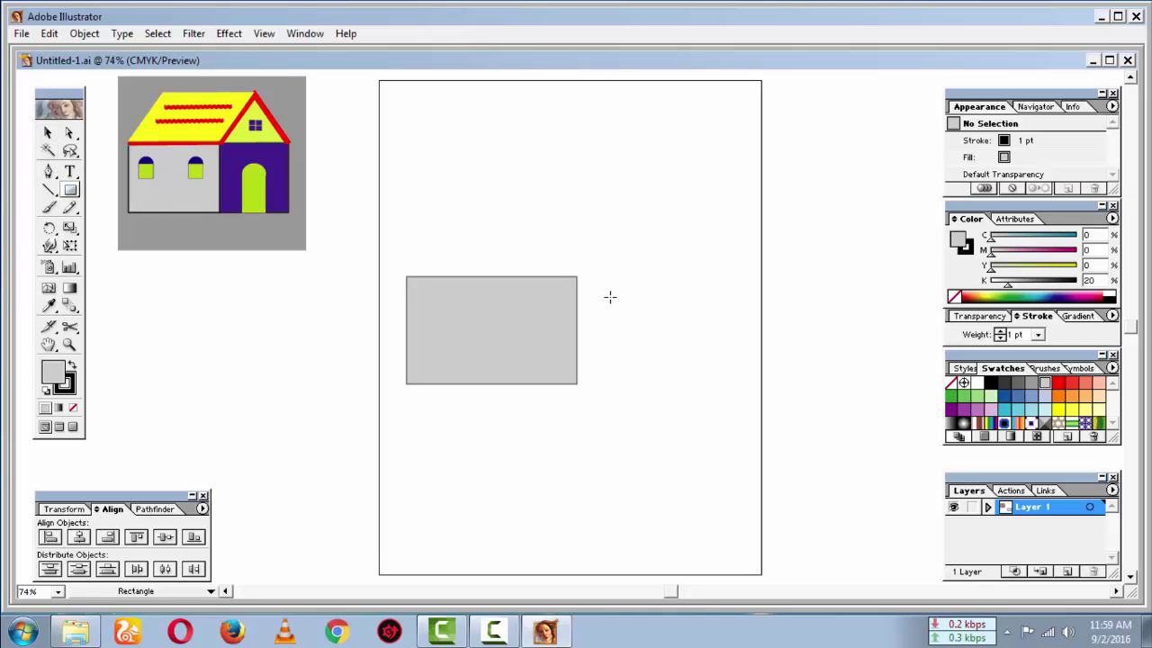
mouse_move(598, 270)
mouse_down()
mouse_move(666, 386)
mouse_move(718, 393)
mouse_up()
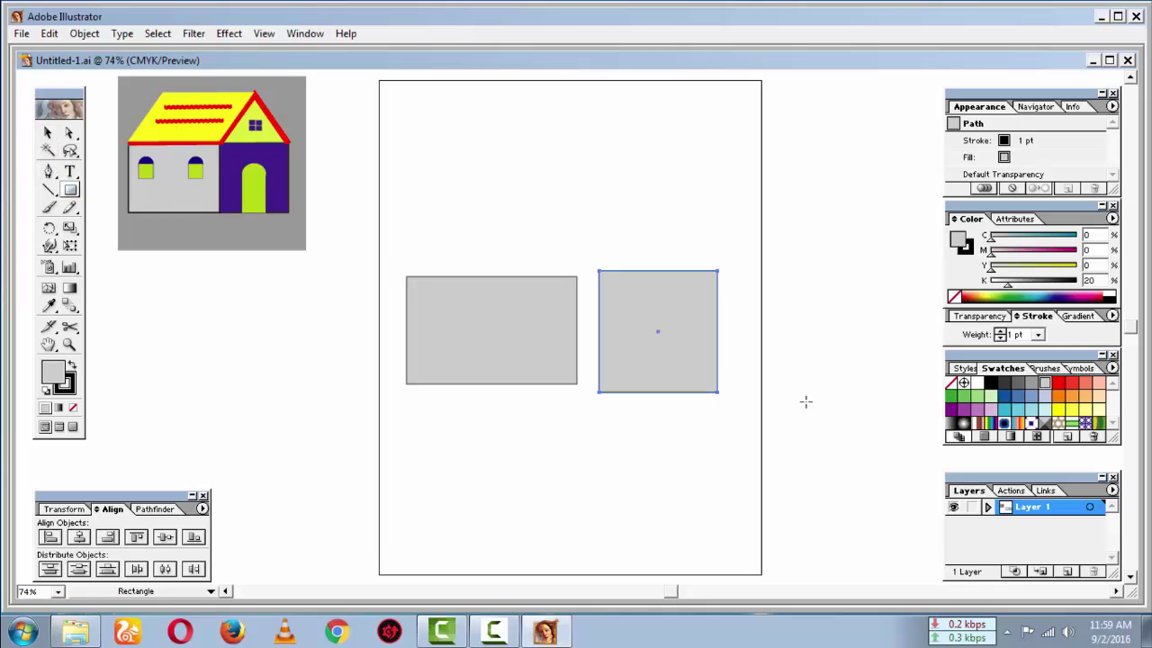
click(1065, 294)
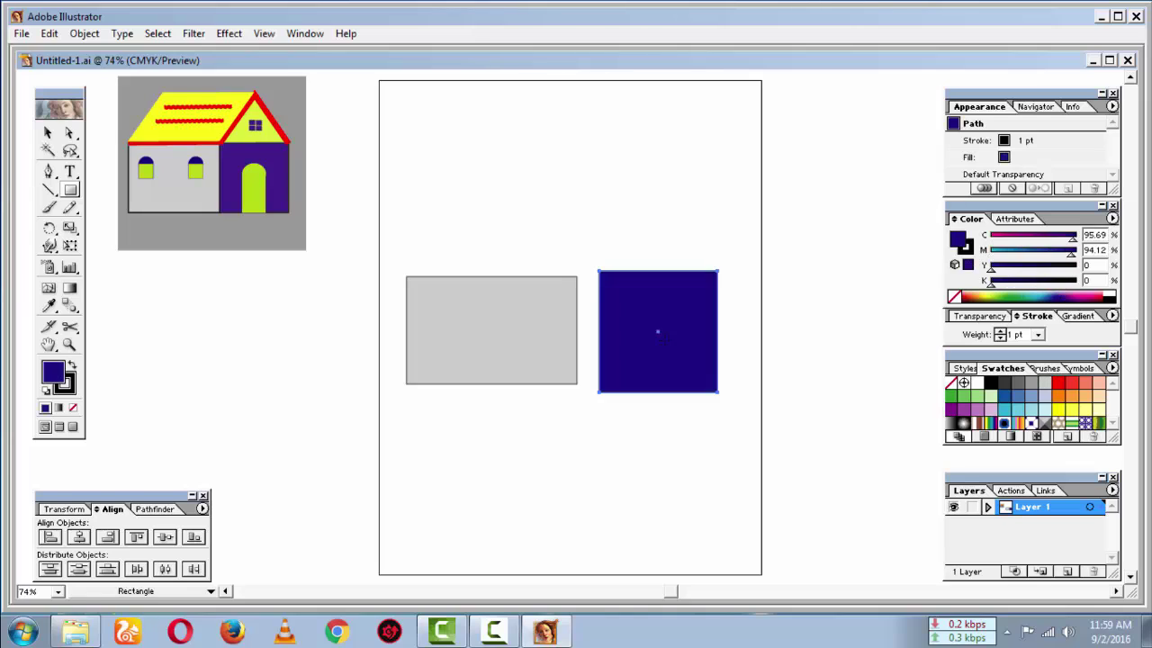
Lower the blue rectangle's upper edge slightly, and nudge it against the gray rectangle's right side with their upper edges aligned.
click(48, 132)
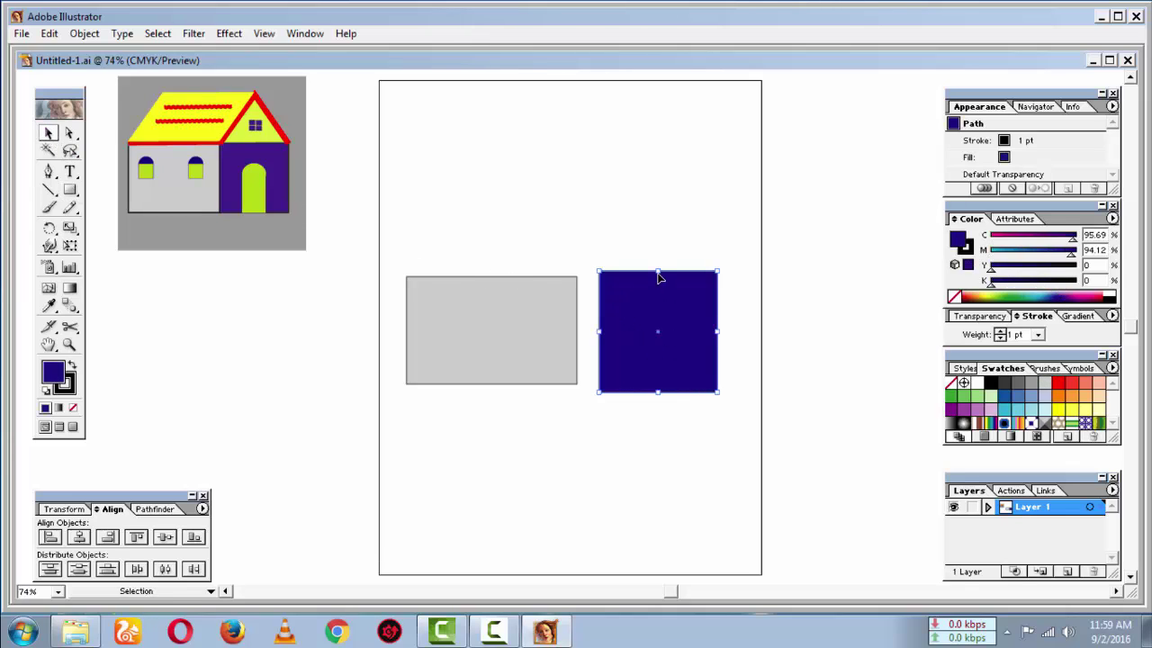
drag(658, 273, 658, 280)
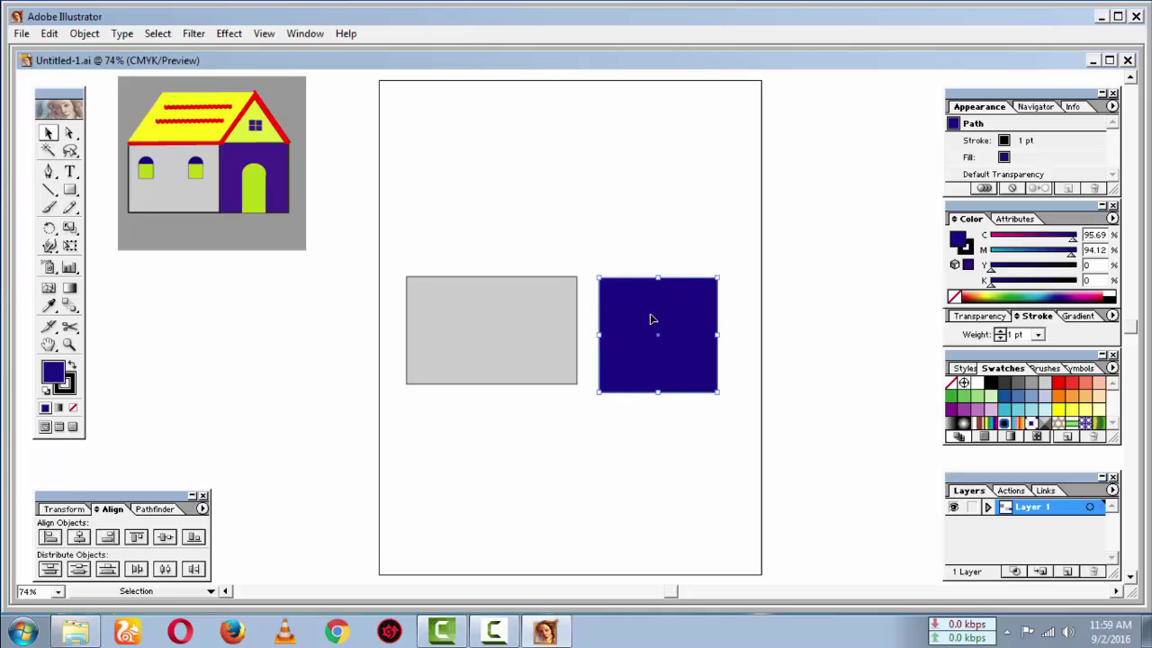
key(Left)
key(Left)
key(Left)
key(Left)
key(Left)
key(Left)
key(Left)
key(Left)
key(Left)
key(Left)
key(Left)
key(Left)
key(Left)
key(Left)
key(Left)
key(Left)
key(Left)
key(Left)
key(Left)
key(Left)
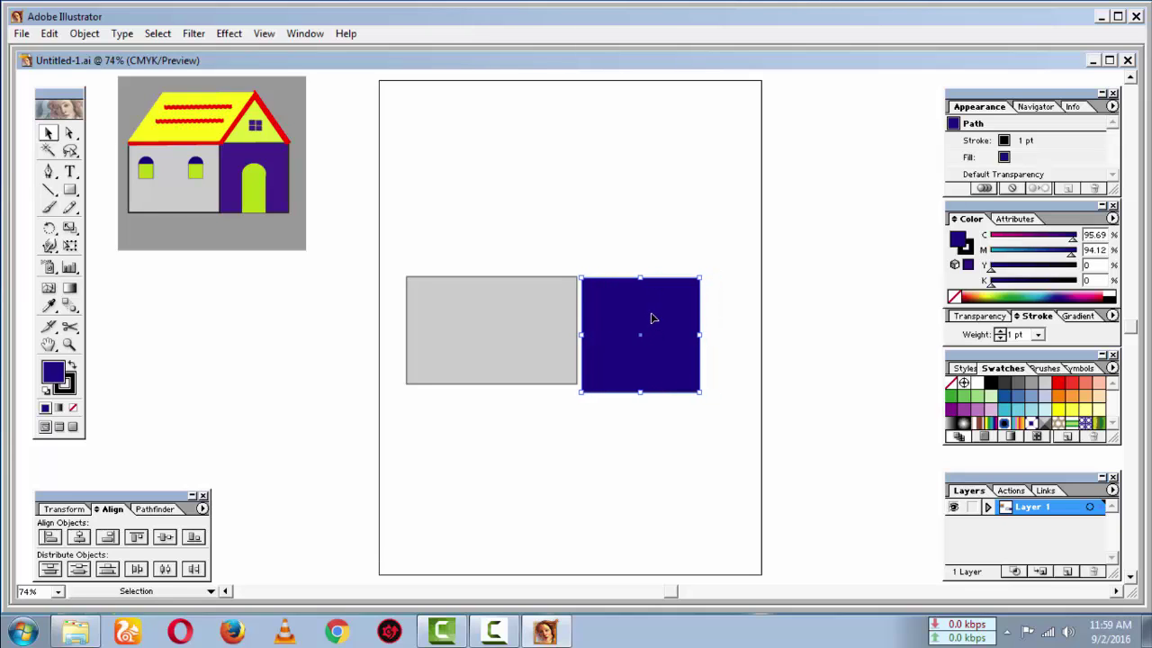
key(Up)
key(Up)
key(Up)
key(Left)
key(Left)
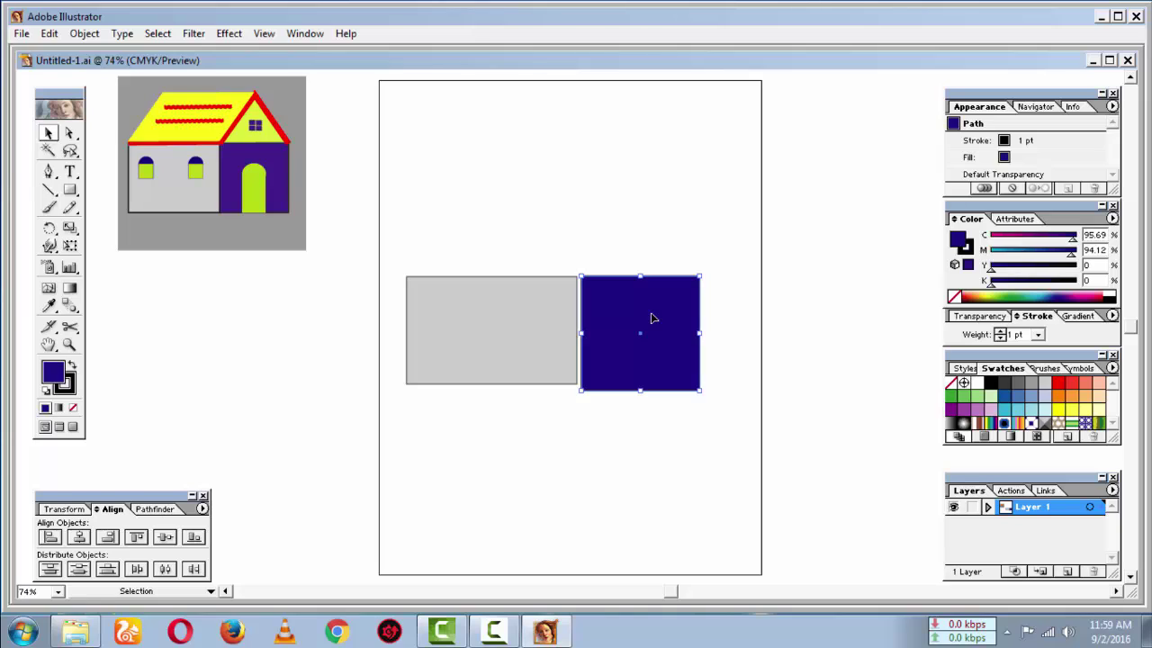
key(Left)
key(Left)
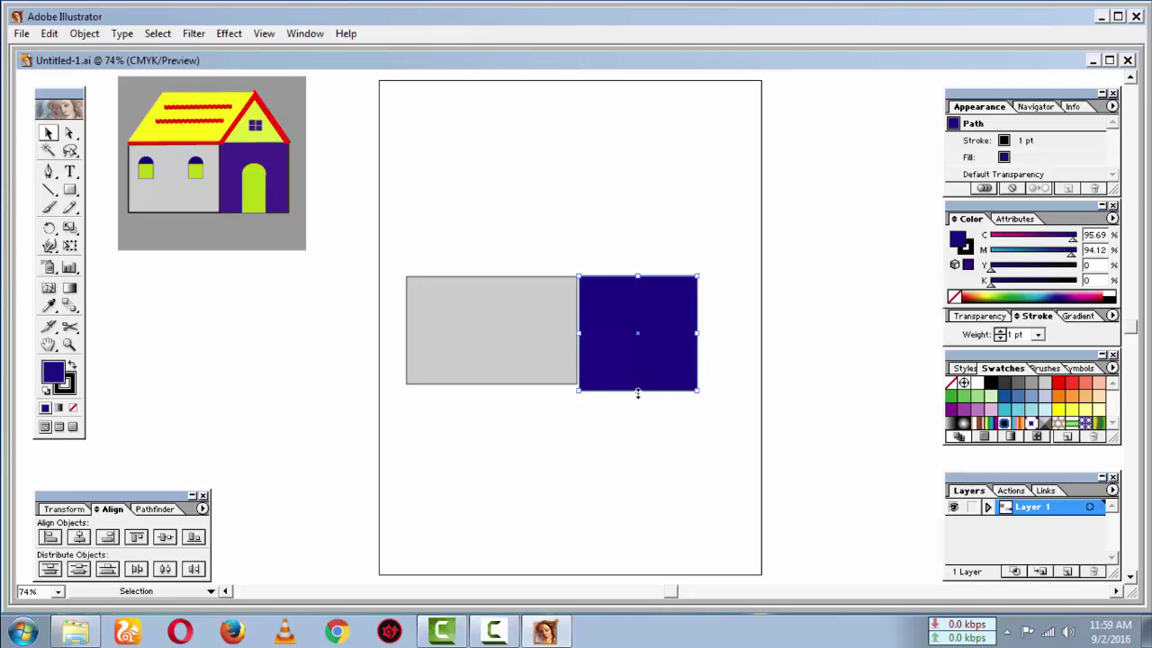
Raise the blue rectangle's lower edge so that it lines up with the lower edge of the gray rectangle.
drag(637, 392, 637, 384)
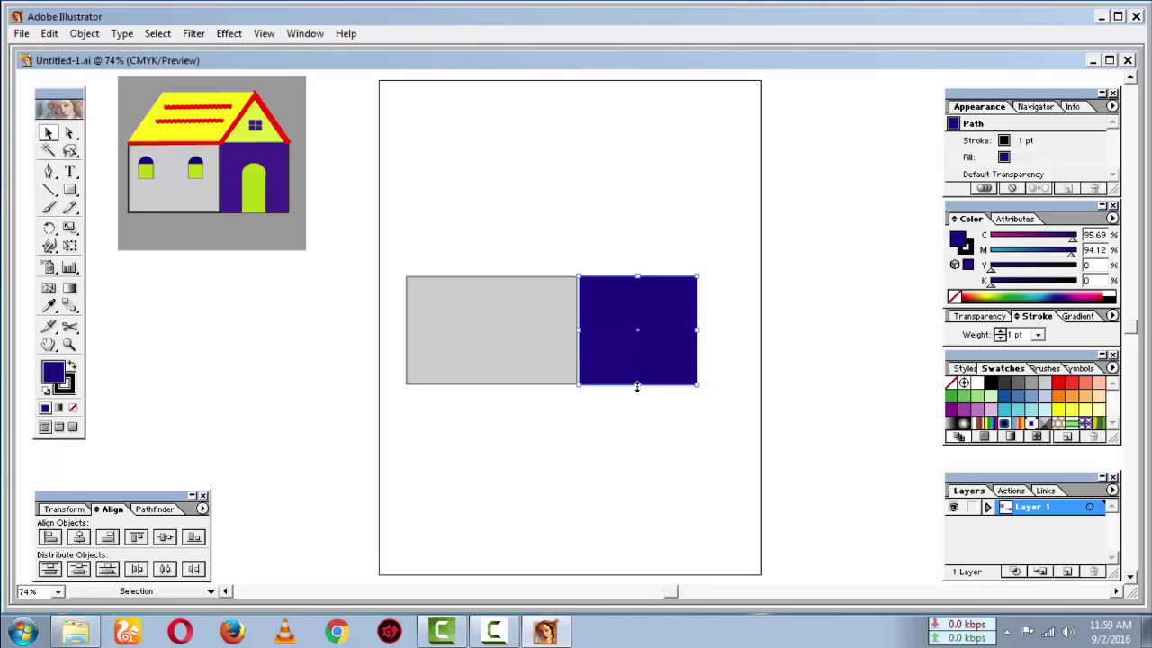
click(711, 421)
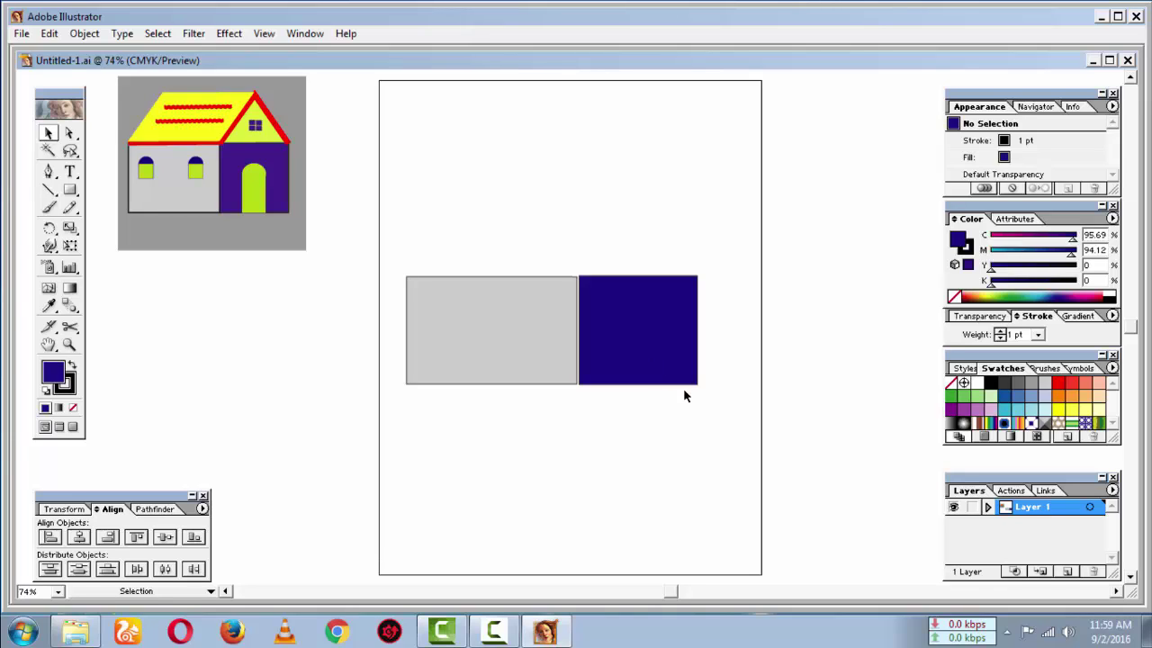
click(646, 334)
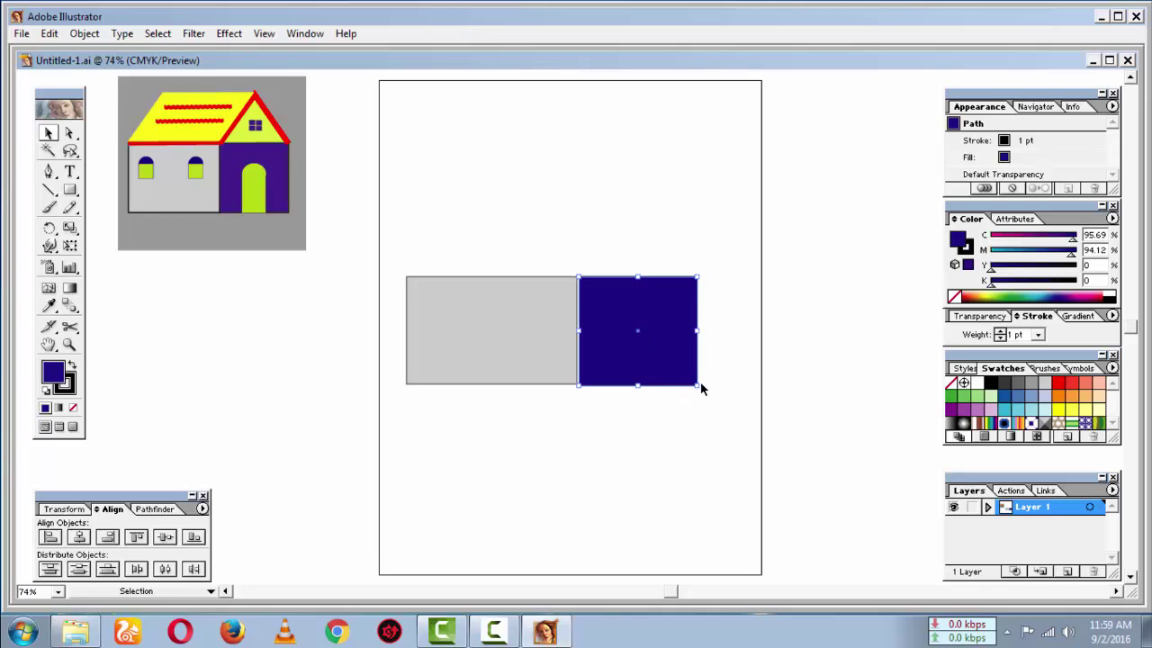
click(736, 410)
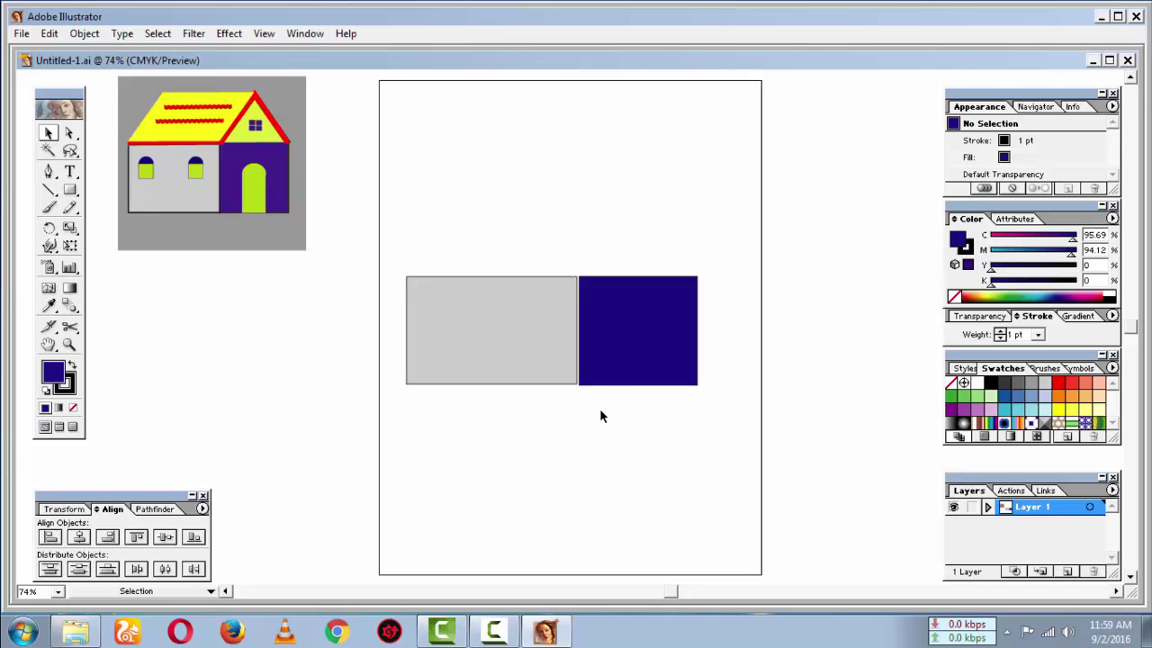
click(656, 318)
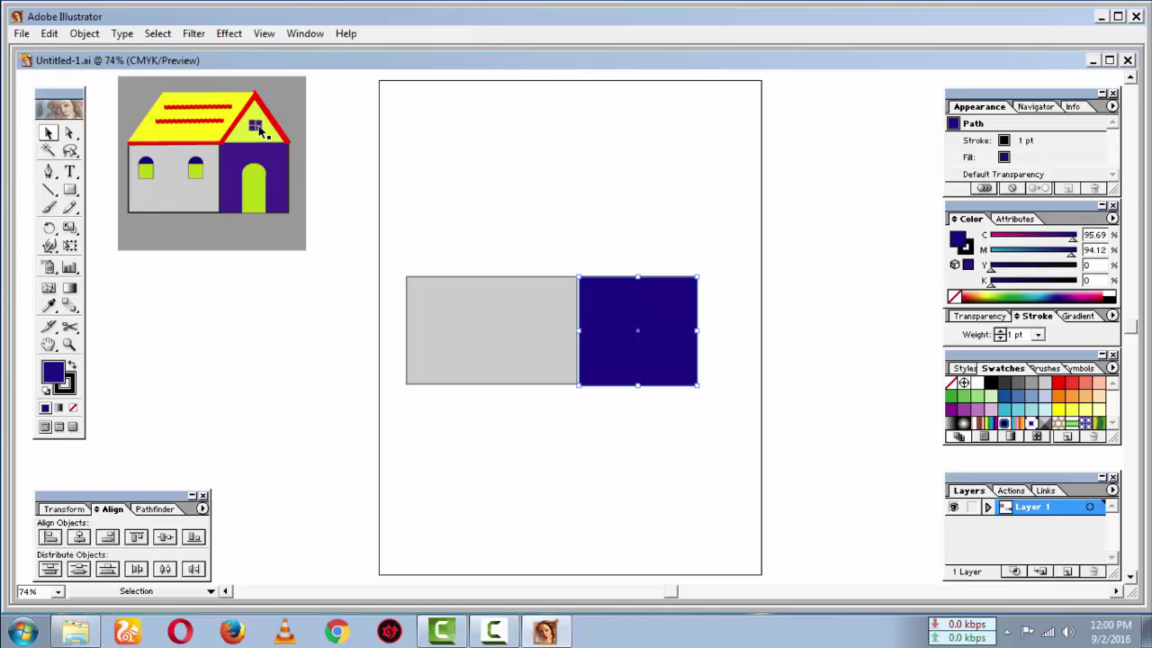
Draw a triangle with the Polygon tool above the gray rectangle and fill it yellow-green (C 14.51, M 0.39, Y 78.82, K 0).
click(72, 191)
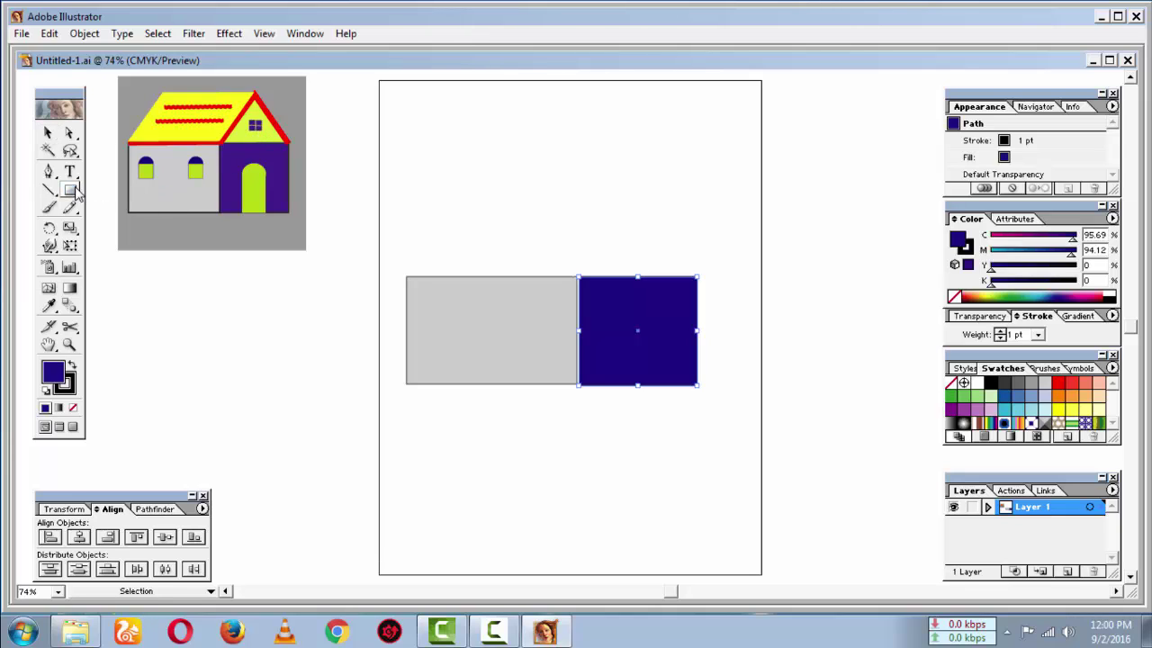
drag(77, 193, 151, 198)
drag(483, 163, 525, 187)
key(Down)
key(Down)
key(Down)
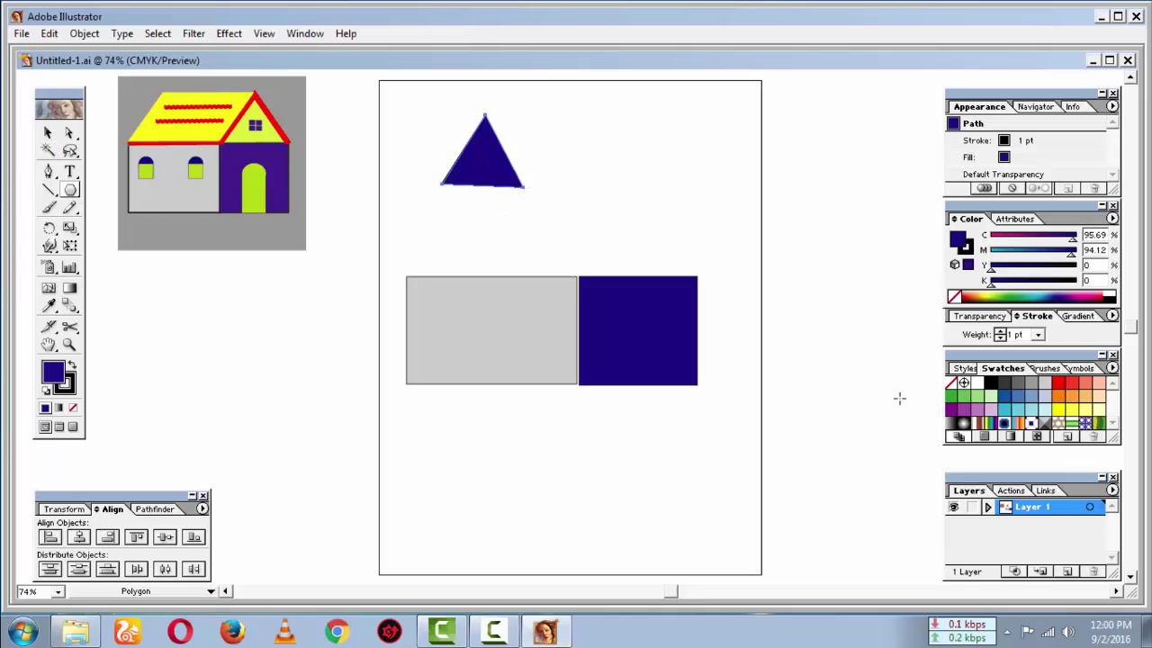
click(1058, 411)
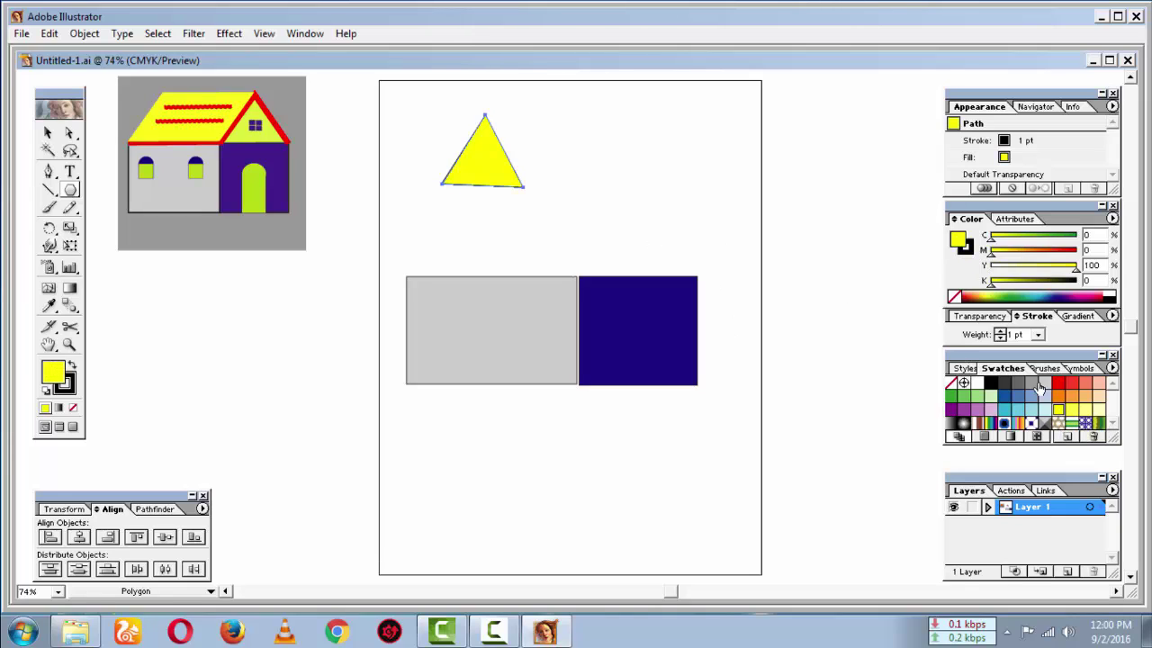
click(998, 296)
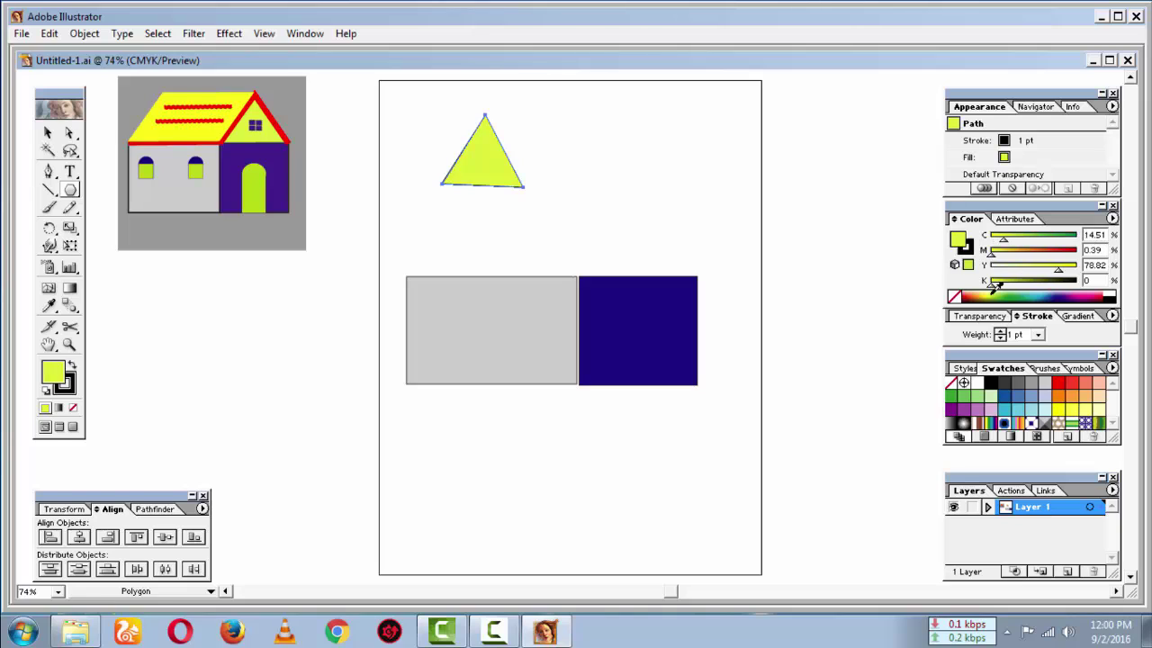
Move the triangle directly above the blue rectangle and rotate it slightly so that its base is level.
click(48, 132)
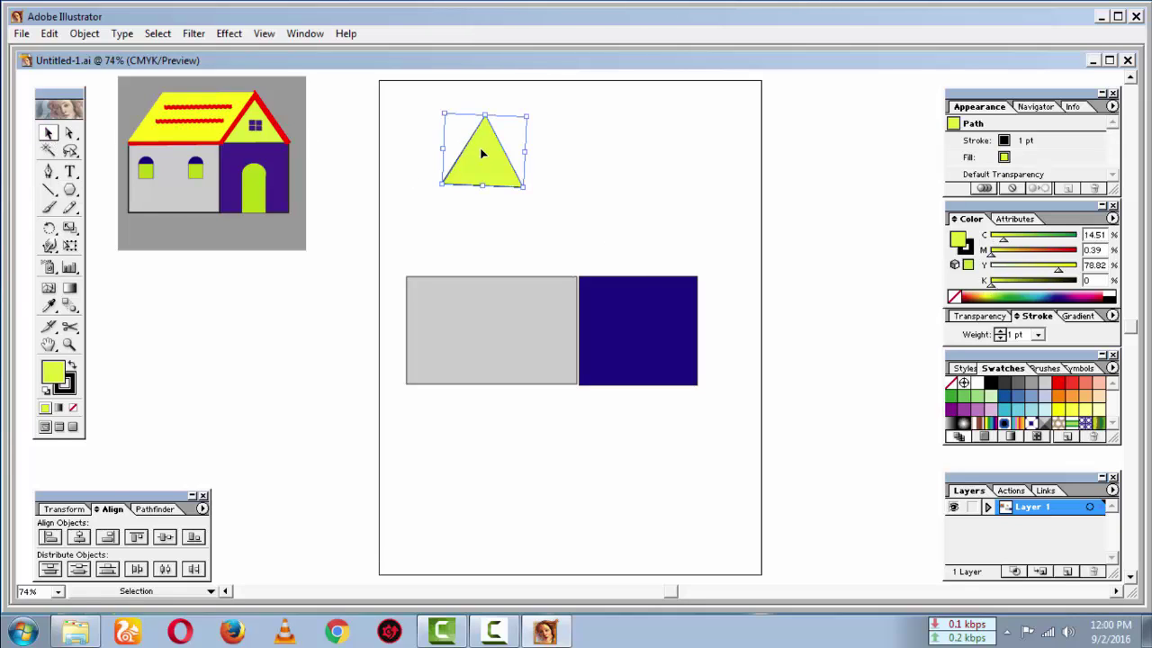
drag(480, 155, 627, 239)
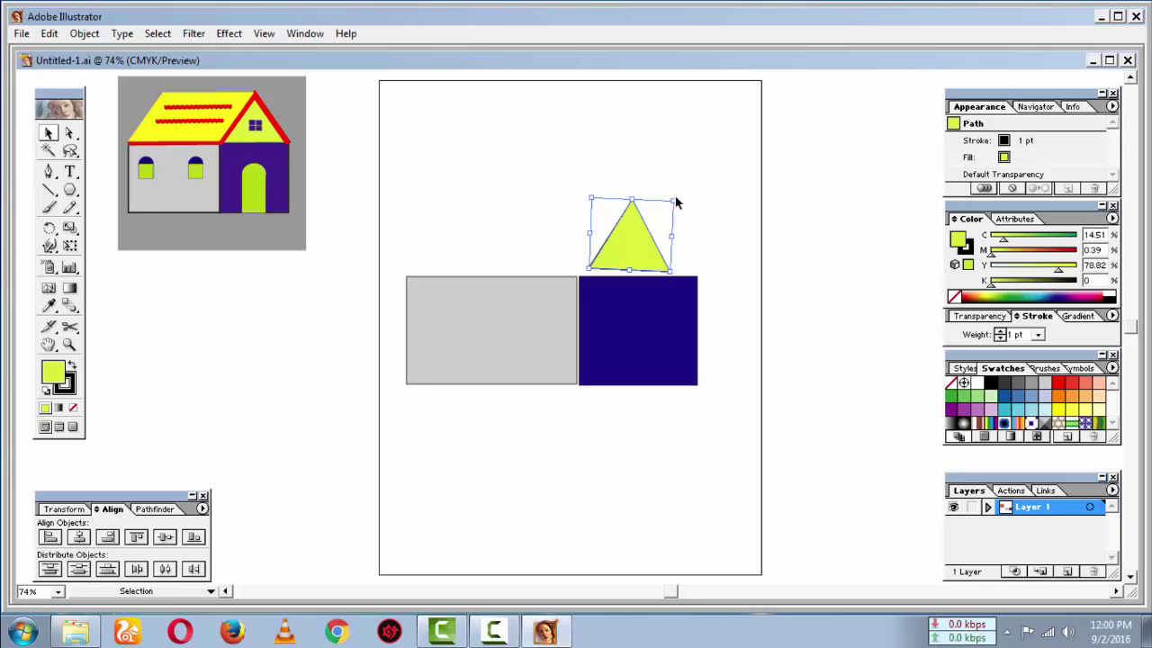
drag(680, 196, 681, 194)
key(Right)
key(Down)
key(Down)
key(Down)
key(Down)
Widen the triangle on both sides so that its base spans nearly the full width of the blue rectangle.
drag(680, 200, 693, 234)
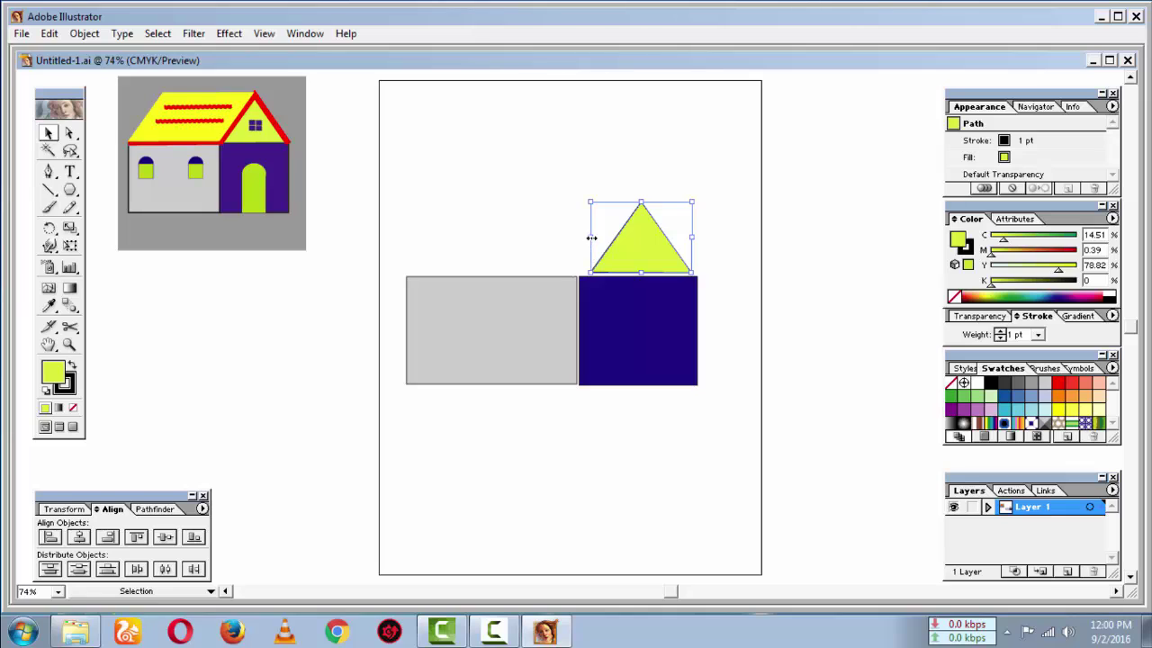
drag(592, 237, 585, 237)
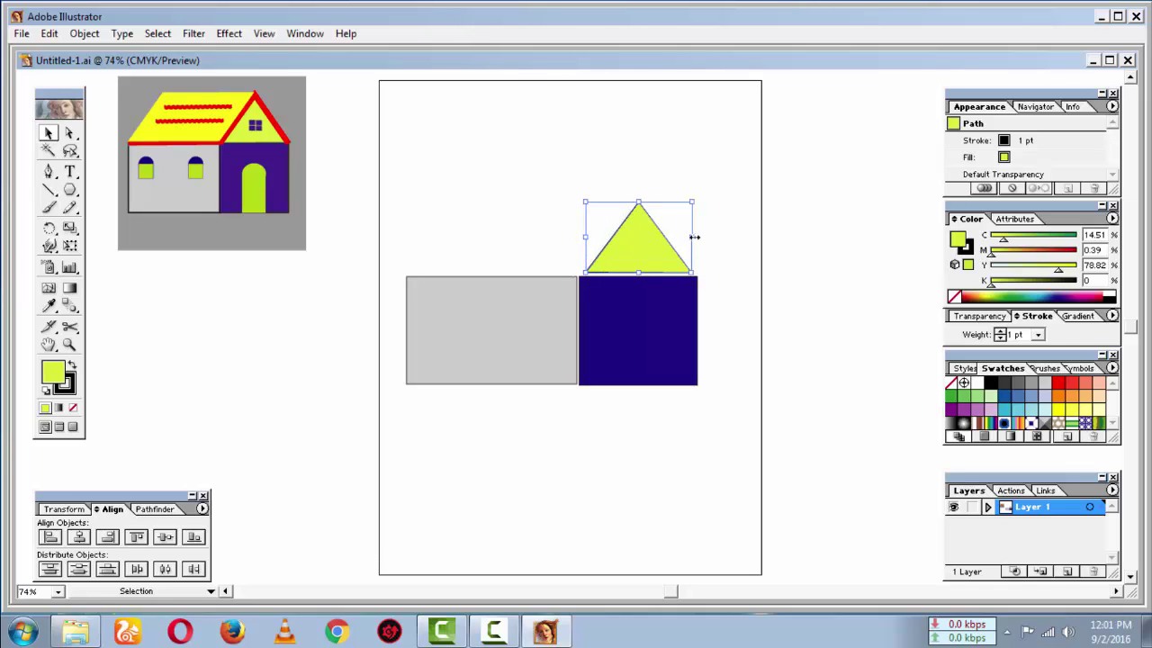
click(729, 258)
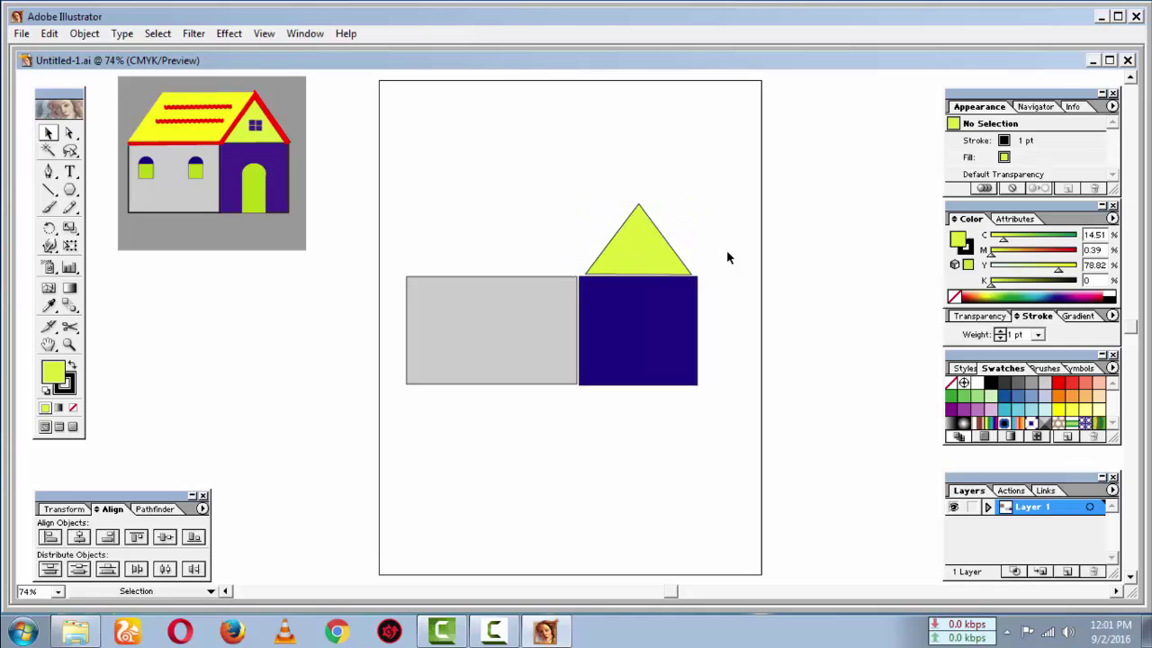
Lower the triangle's peak slightly to make the gable flatter, and leave the triangle selected.
click(663, 244)
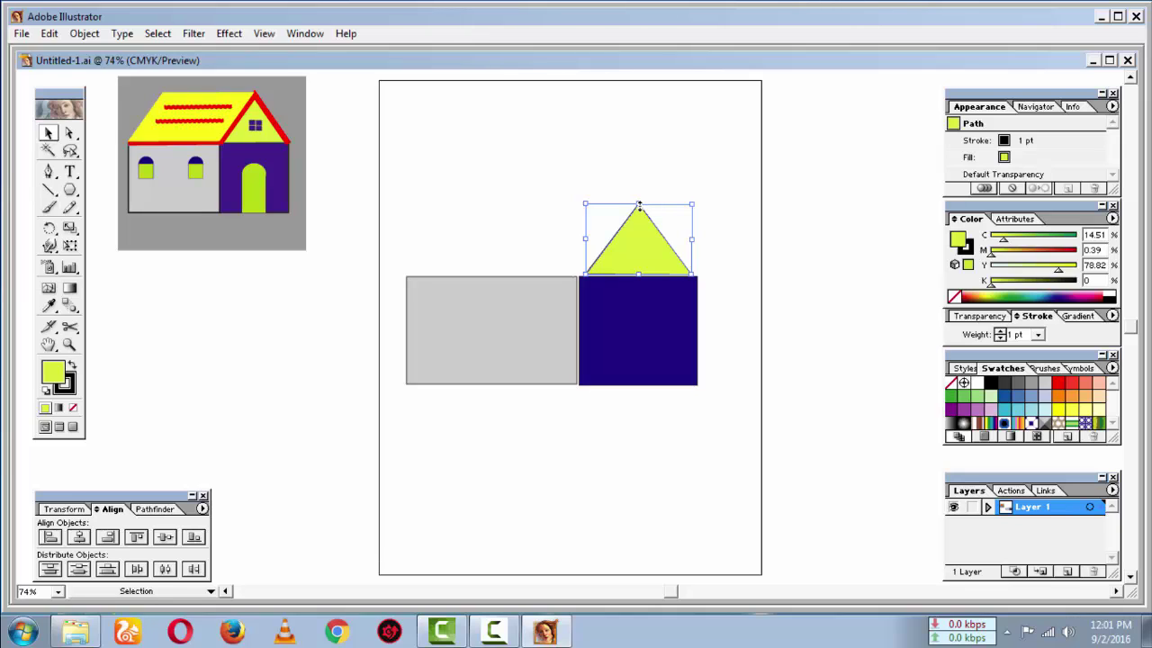
drag(639, 206, 639, 209)
click(694, 187)
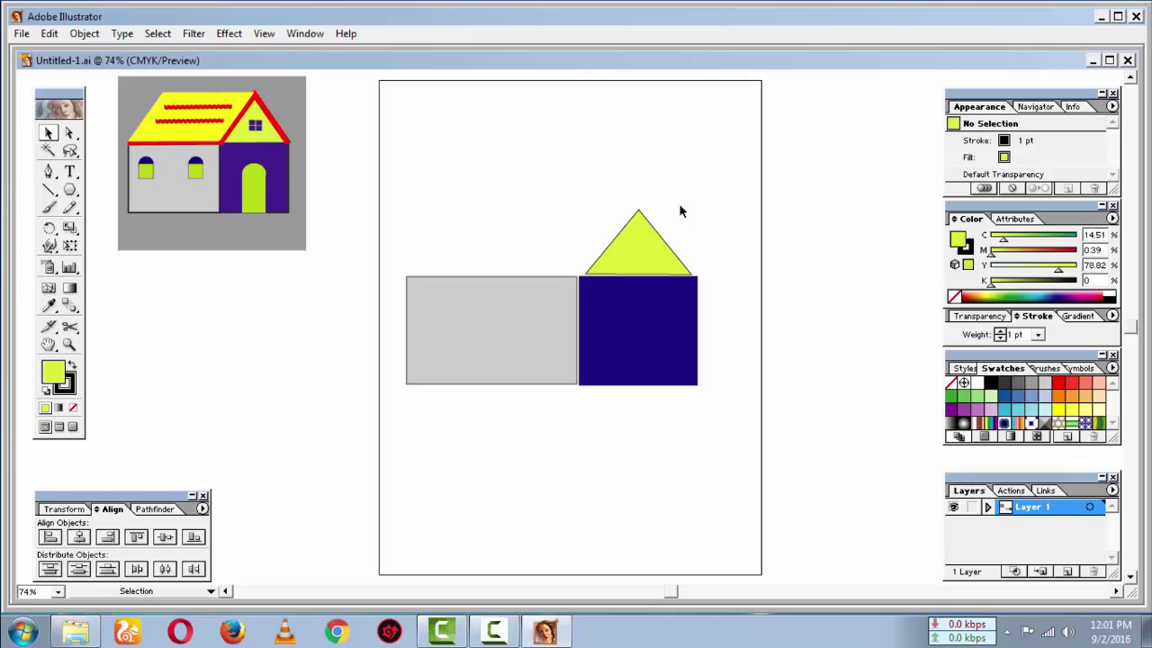
click(646, 236)
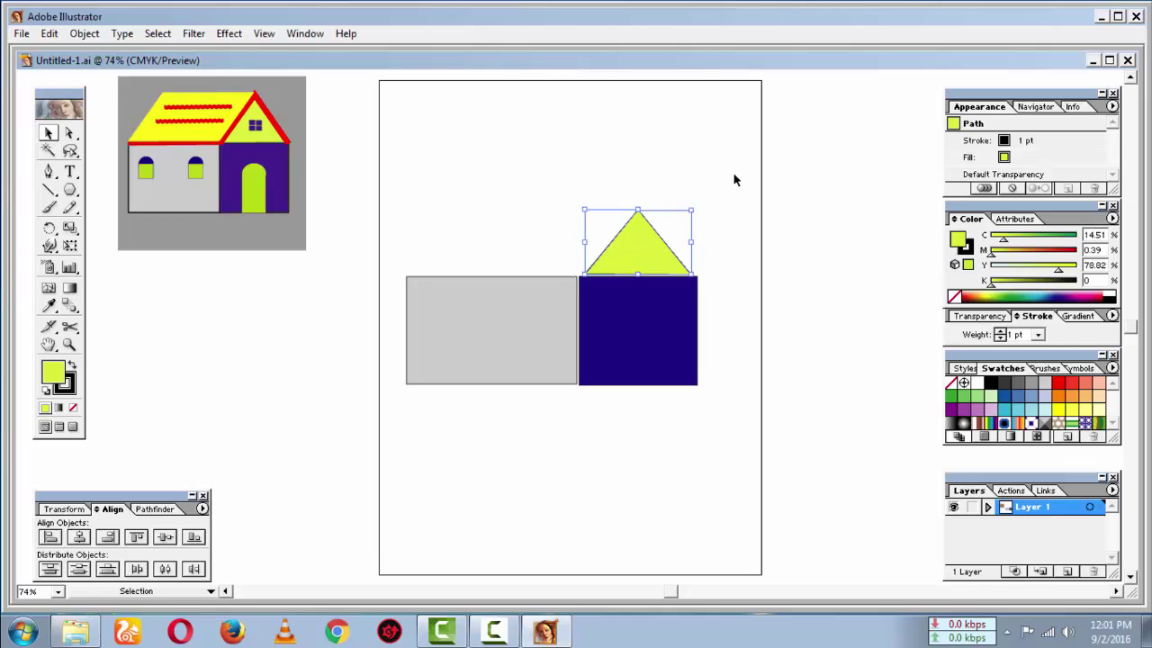
Narrow the gray rectangle slightly by moving its left edge inward, and deselect it.
click(707, 184)
click(479, 333)
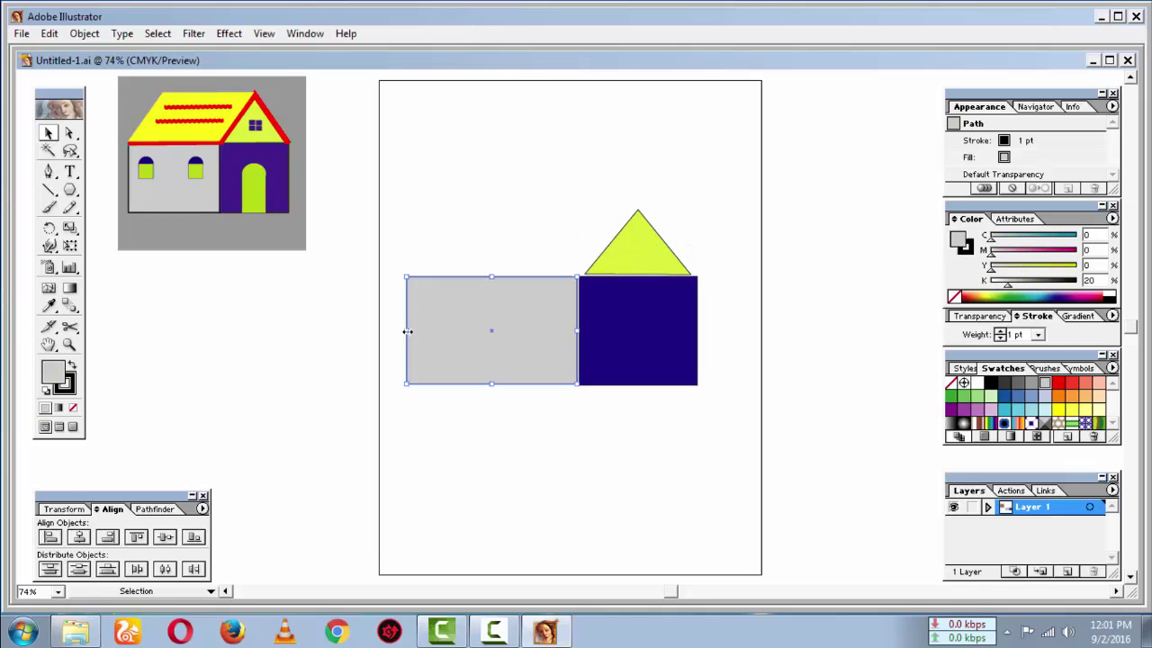
drag(406, 329, 420, 328)
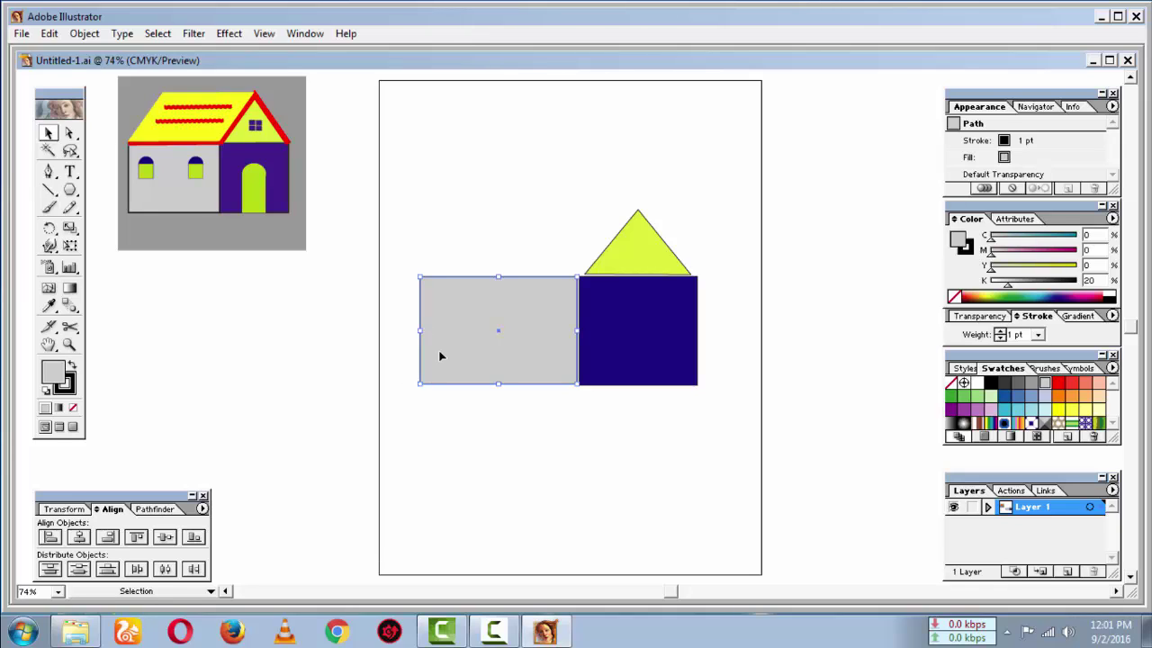
click(483, 450)
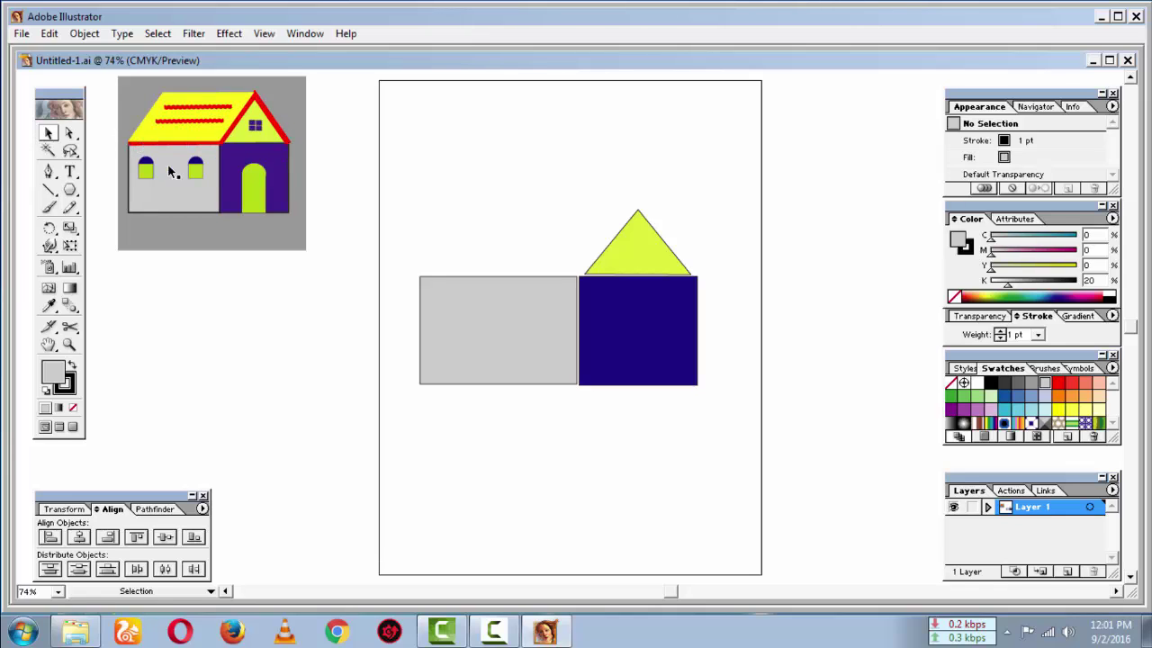
Draw an open Pen path along the gray rectangle's top edge, up to the gable's peak and down to its lower-right corner.
click(49, 172)
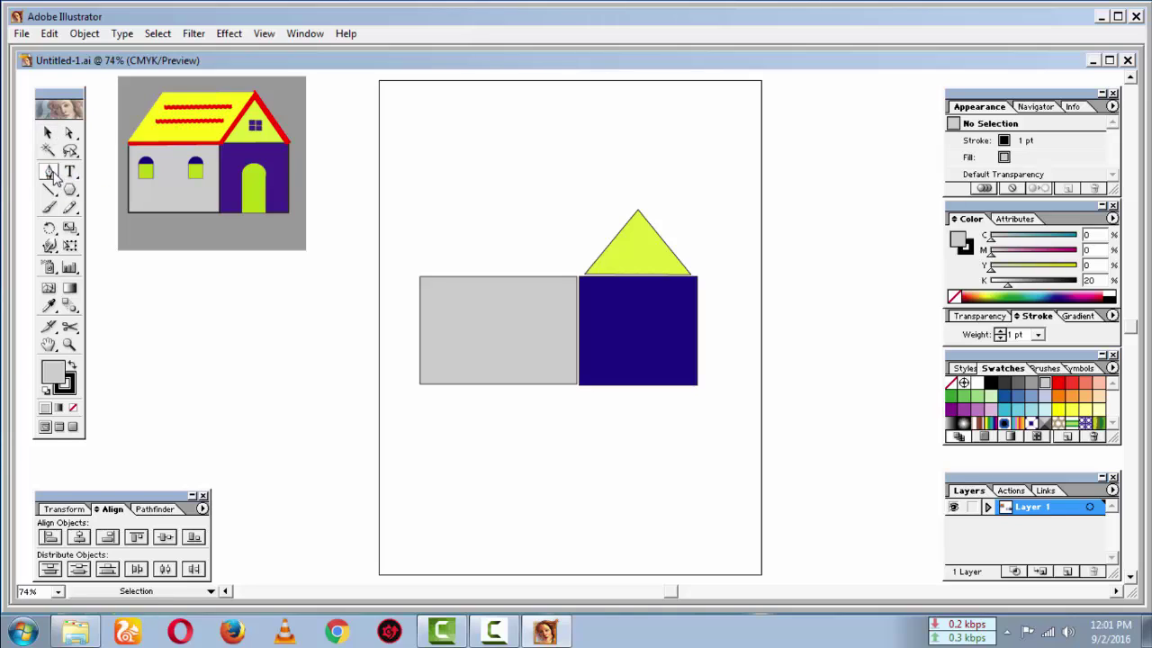
click(417, 276)
click(577, 274)
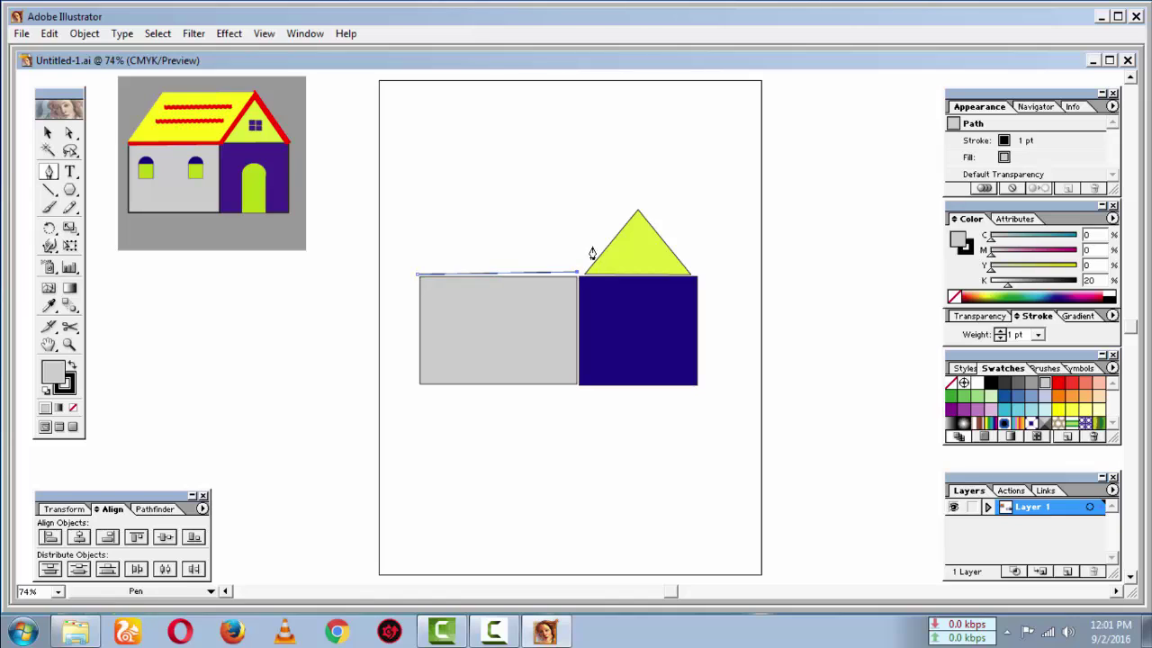
click(637, 211)
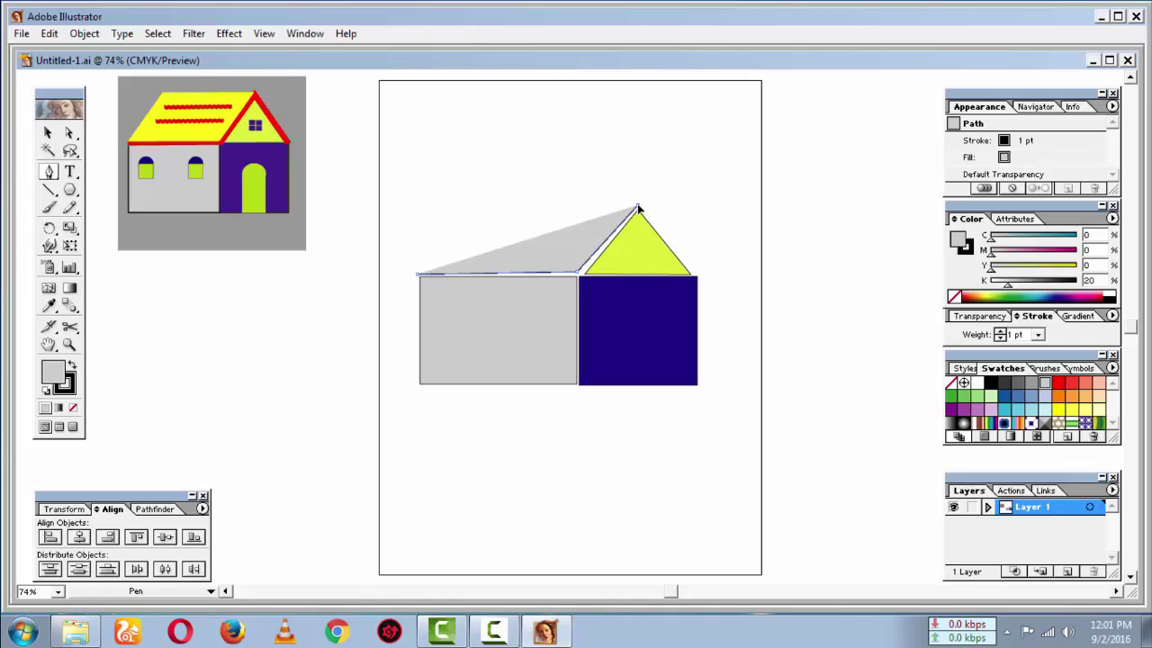
click(694, 277)
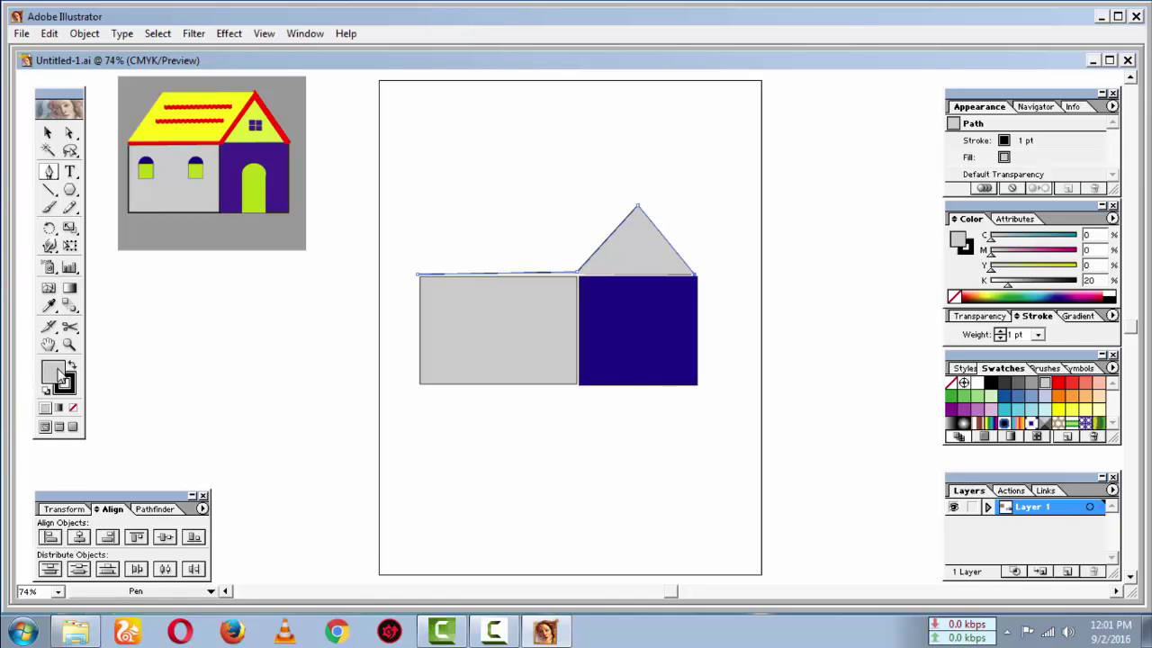
Remove the fill from the roof outline path and set its stroke weight to 8 pt.
click(1058, 409)
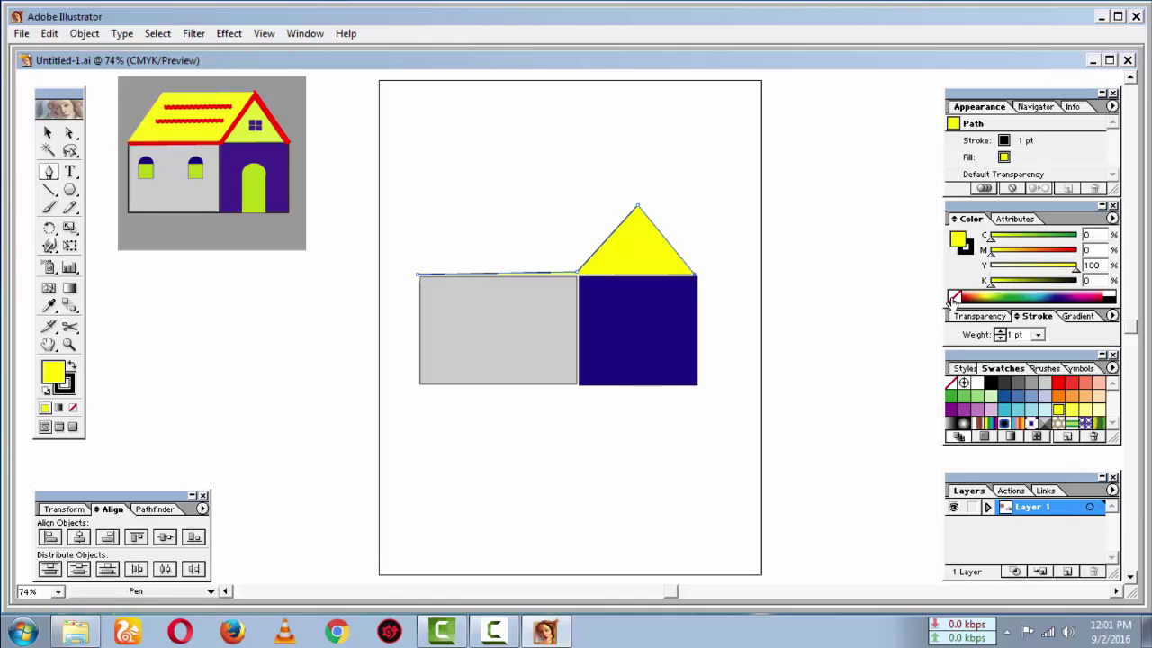
click(953, 298)
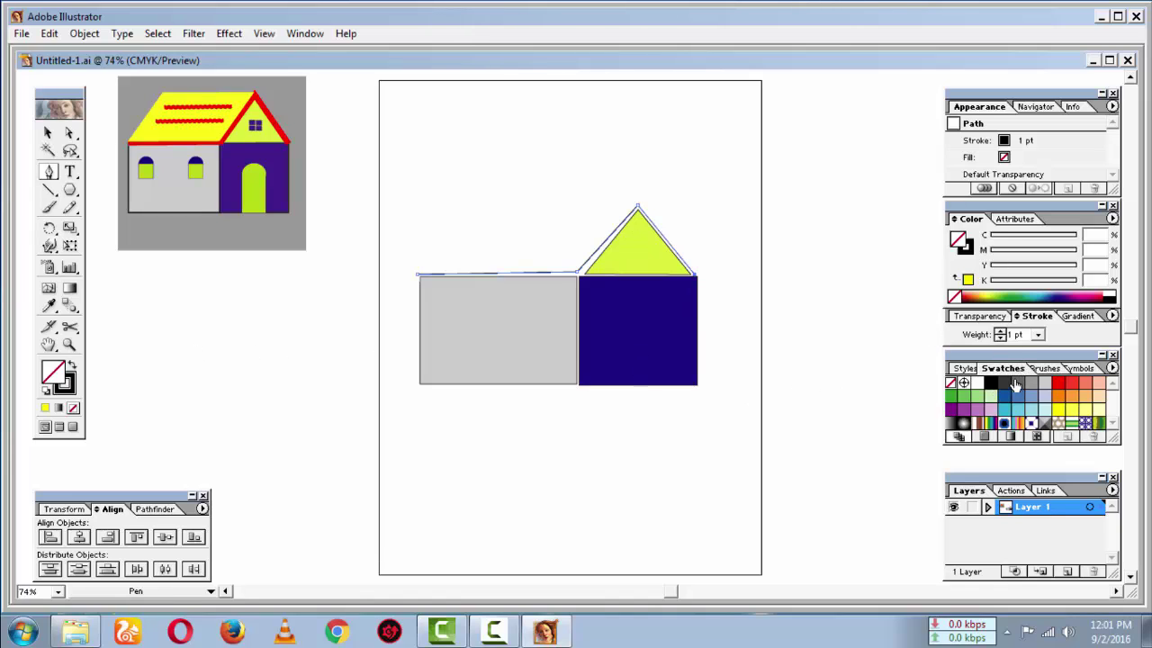
click(972, 371)
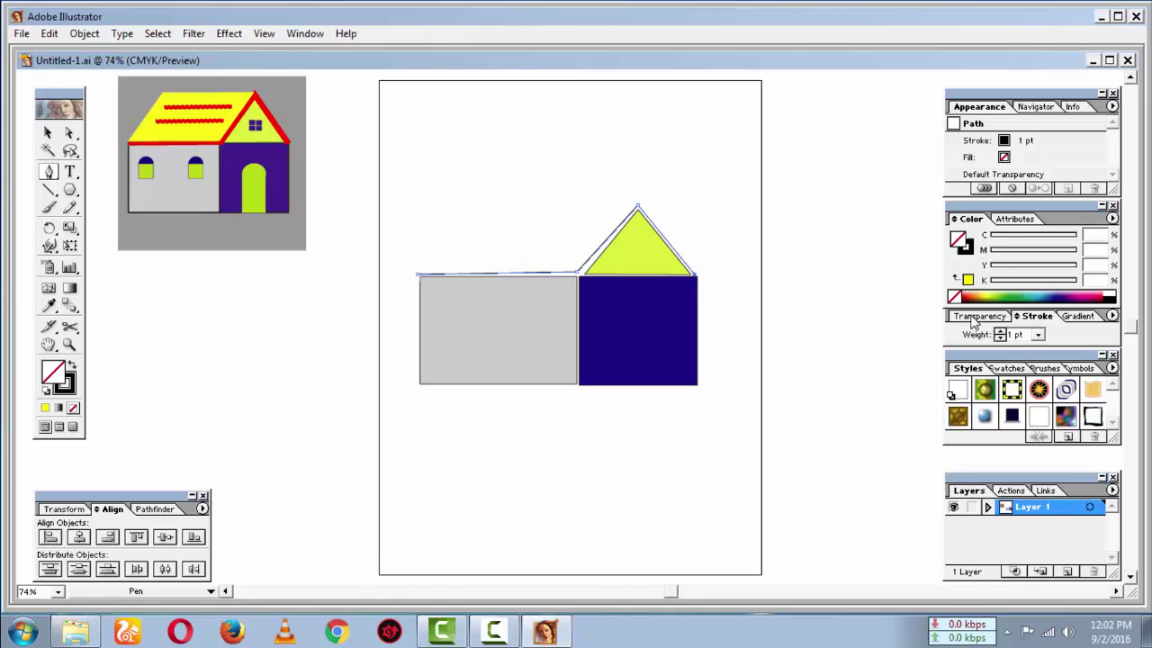
click(1038, 334)
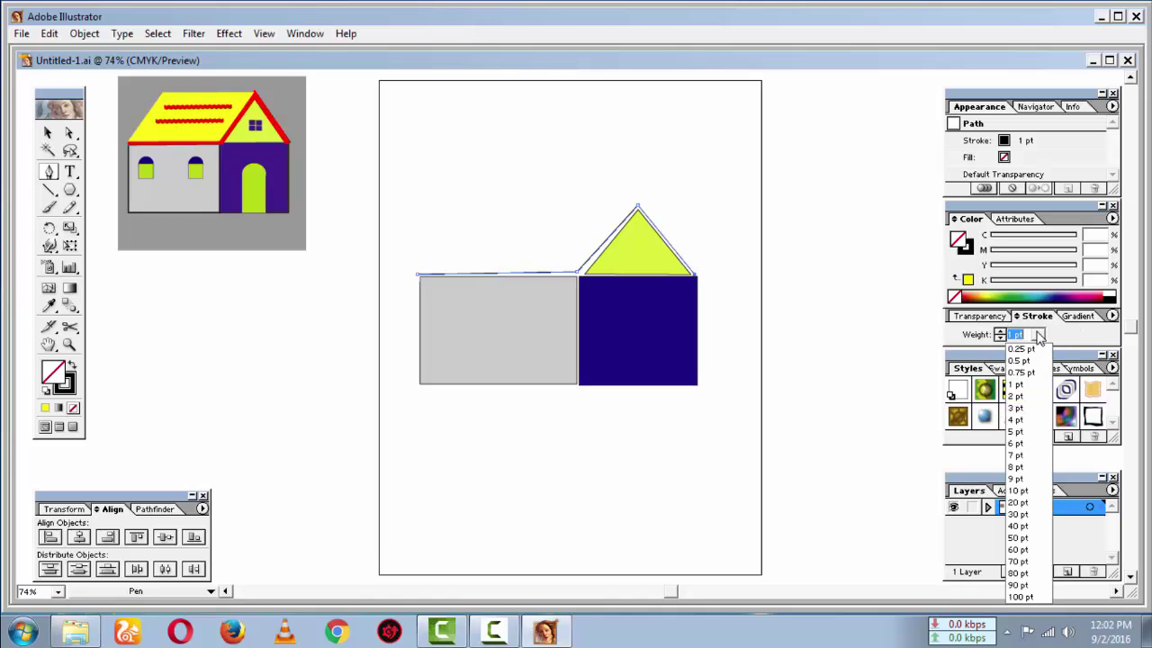
click(1018, 468)
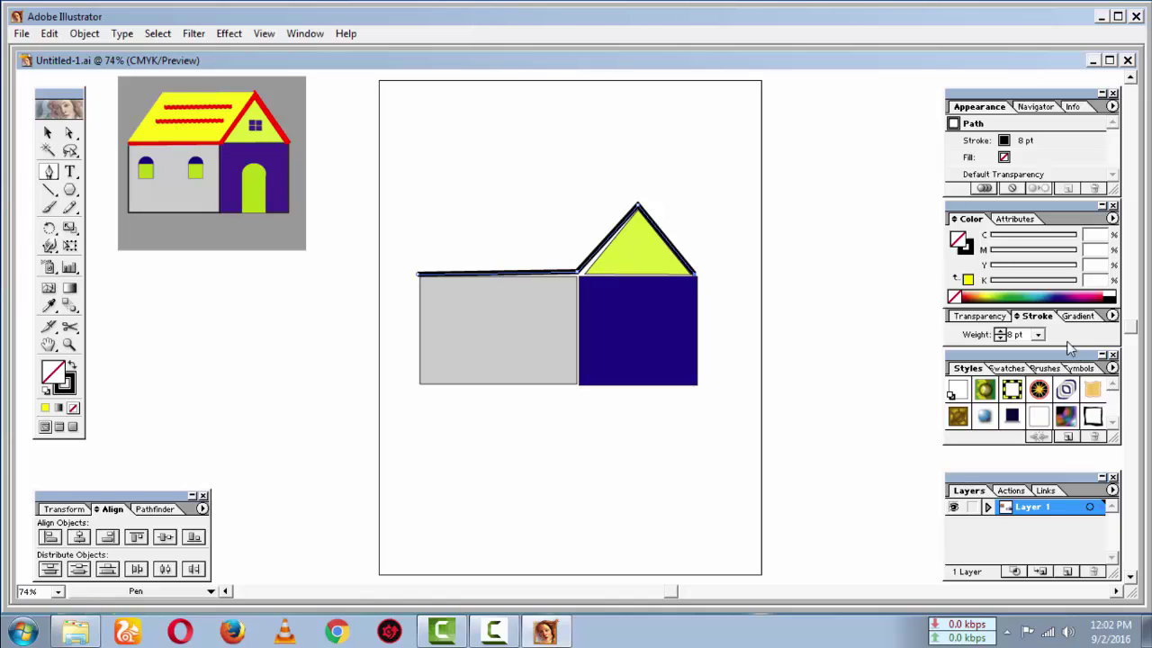
click(1006, 369)
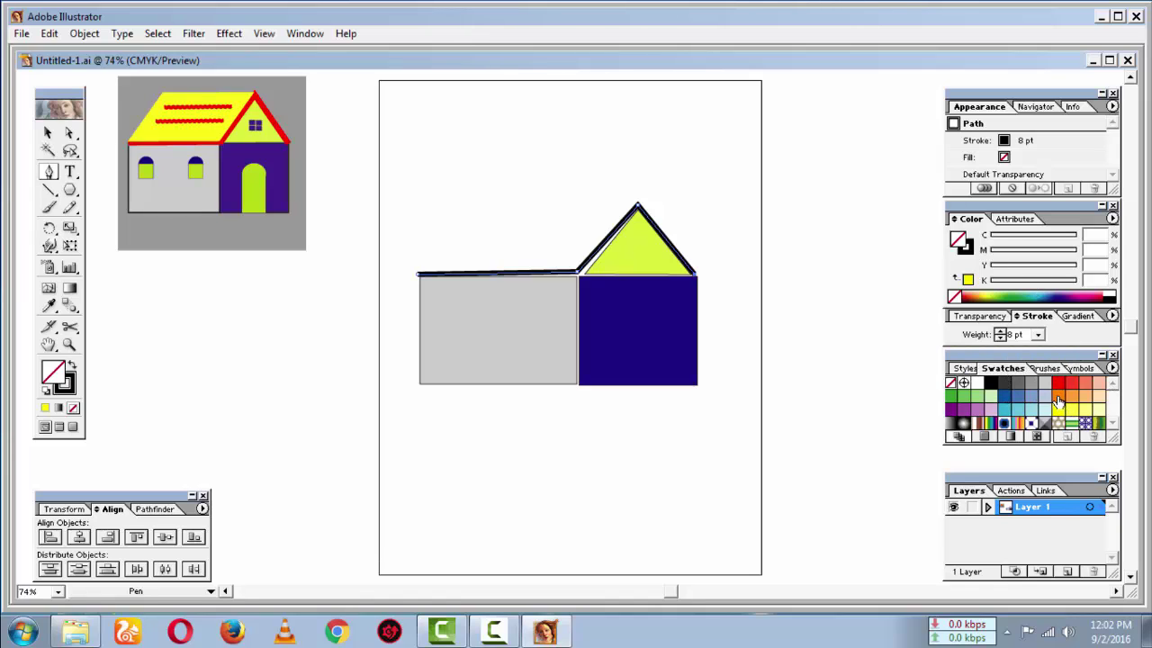
click(1059, 399)
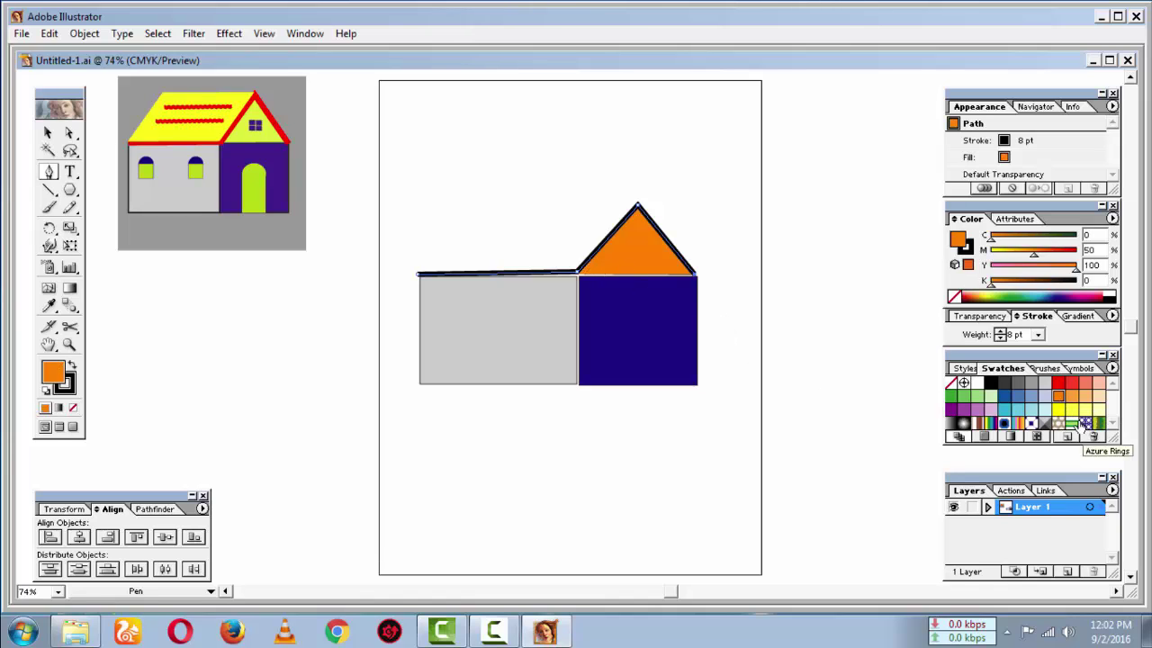
click(1059, 408)
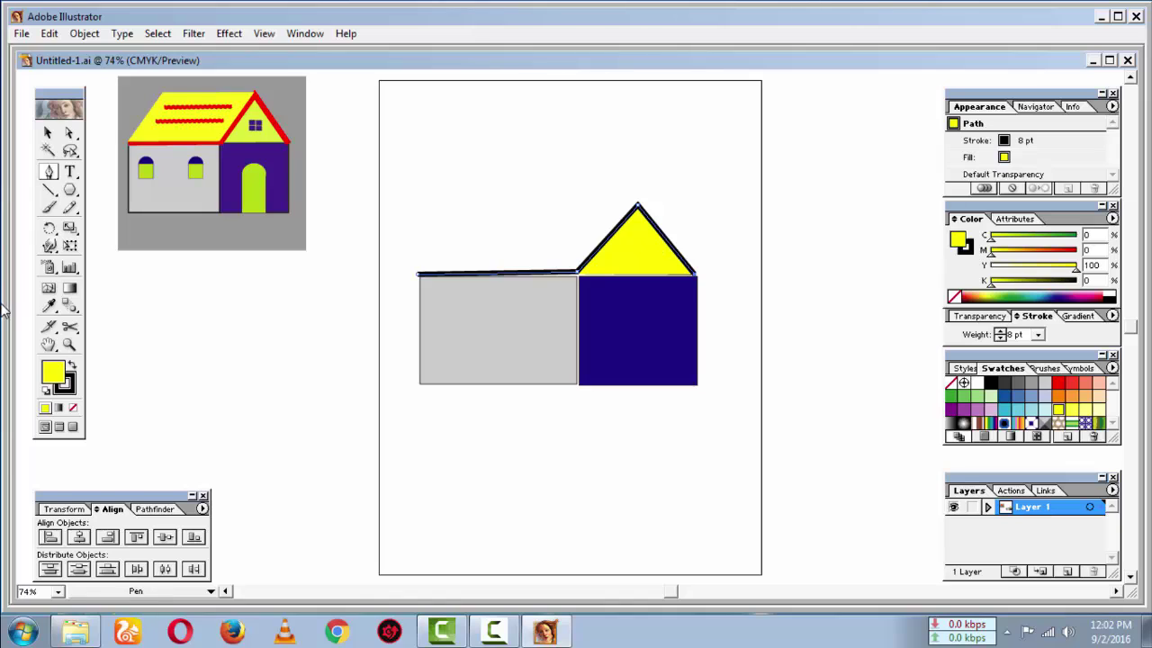
click(951, 297)
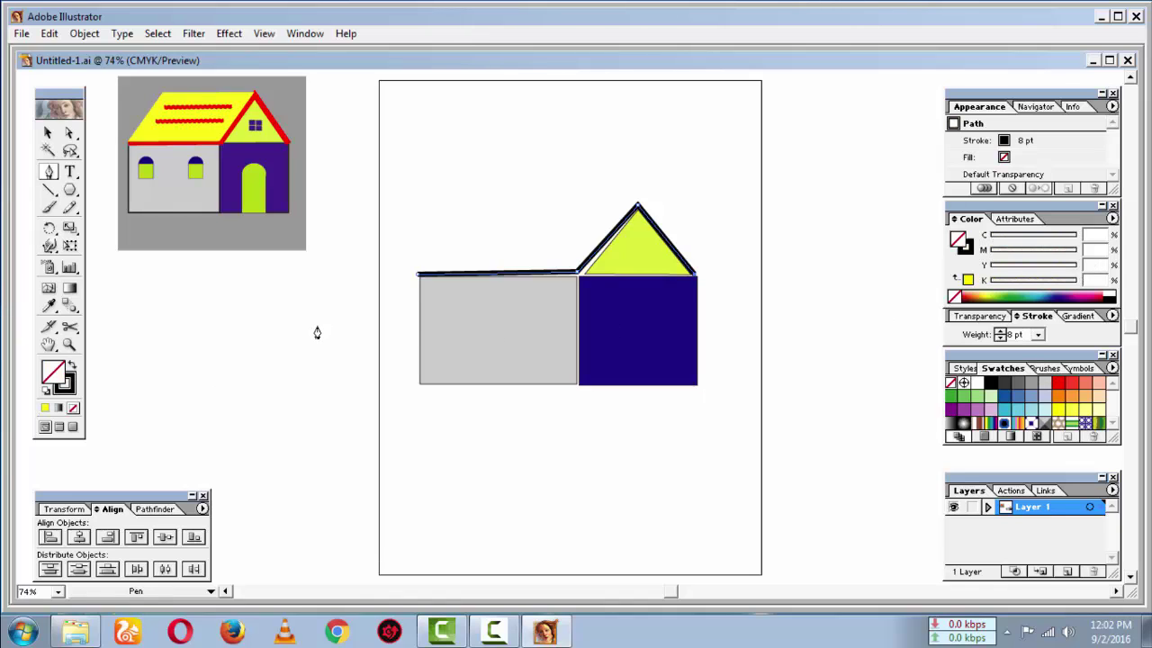
Set the roof outline path's stroke color to red (C 0, M 100, Y 100, K 0).
click(72, 385)
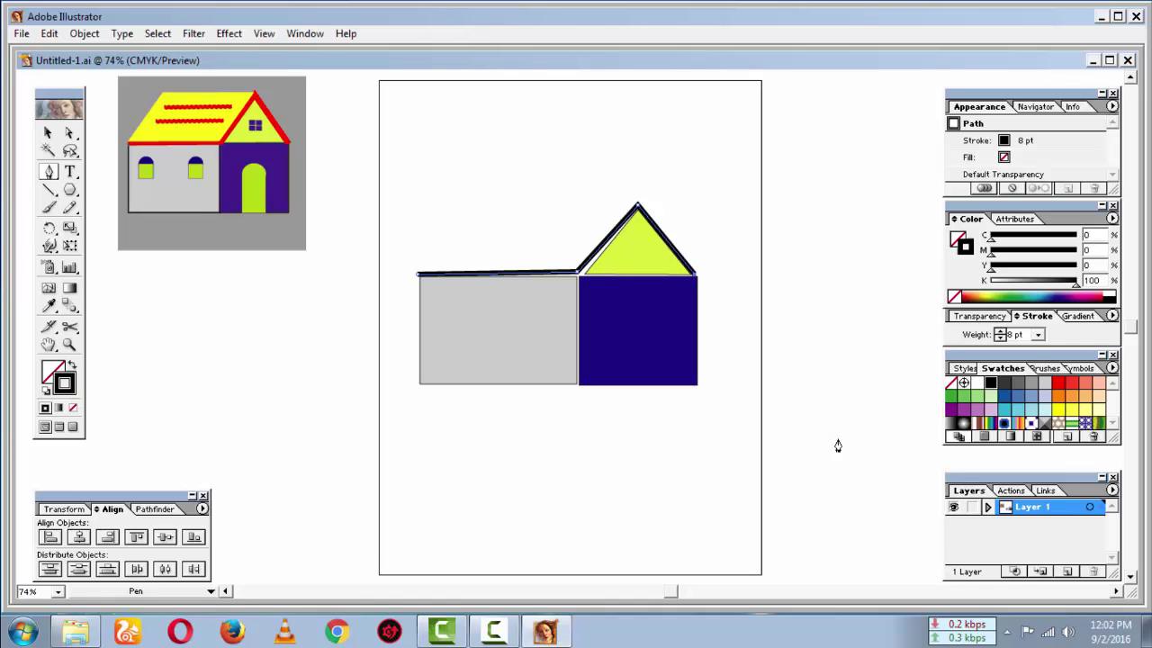
click(1059, 385)
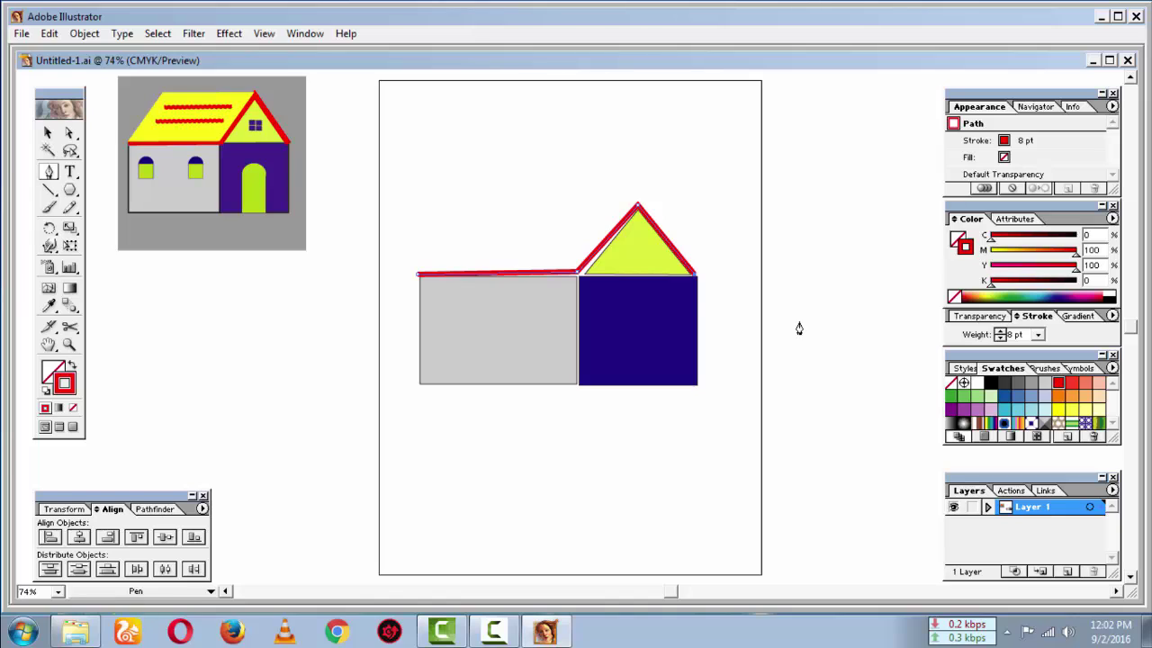
ctrl+click(585, 275)
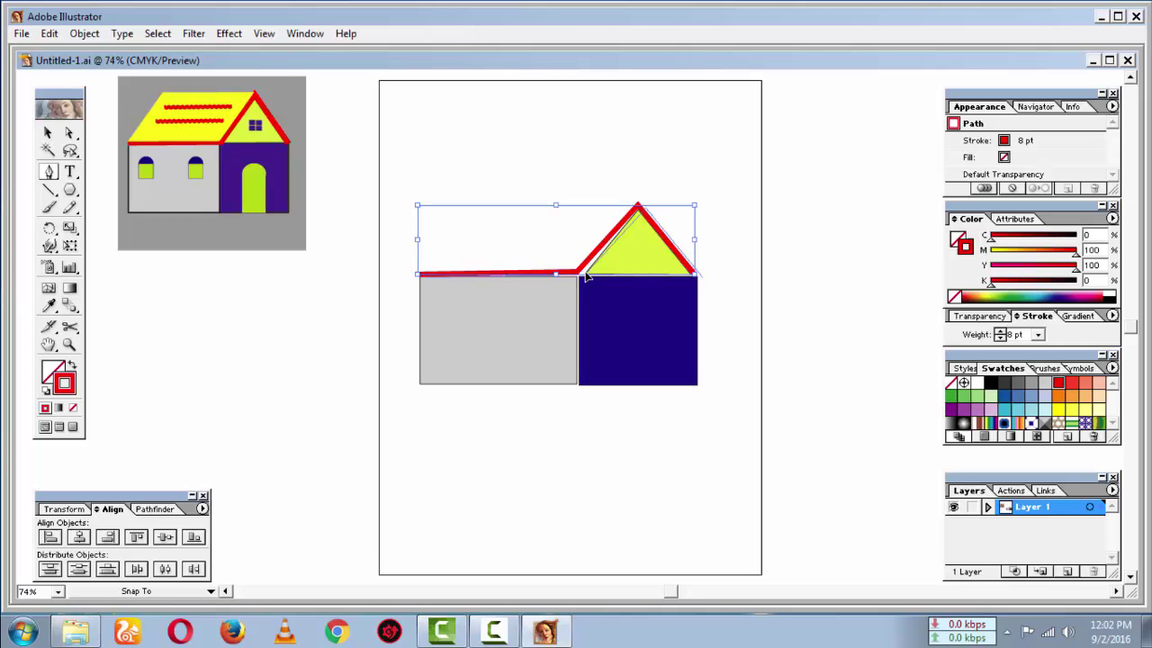
drag(585, 275, 593, 278)
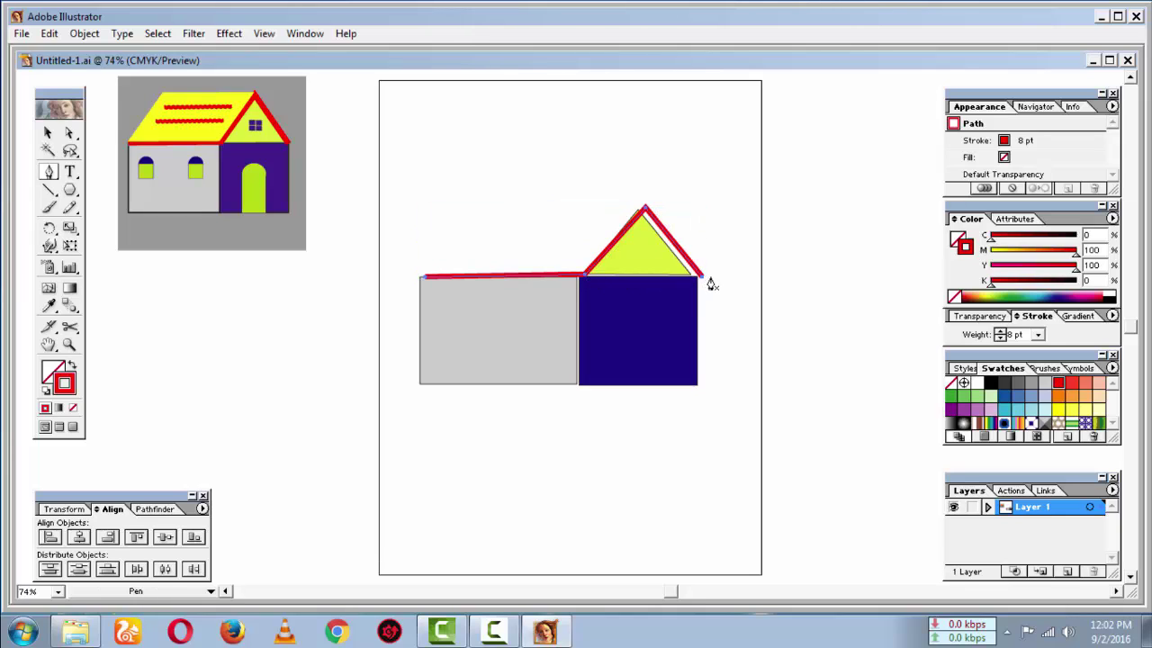
key(ctrl+z)
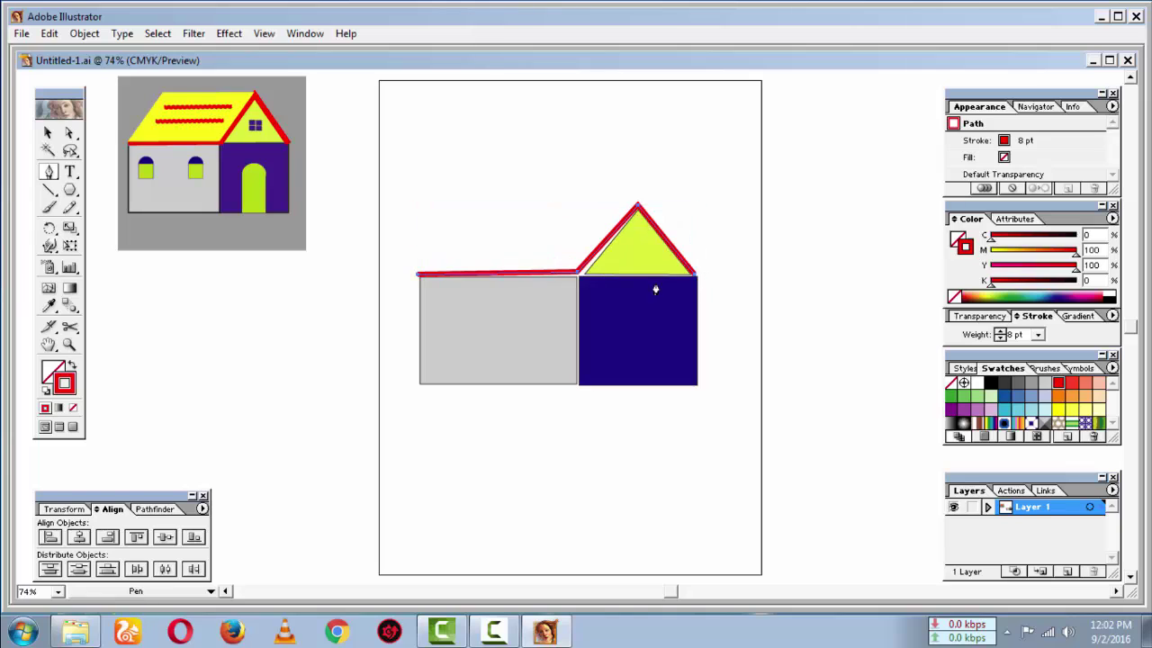
click(578, 274)
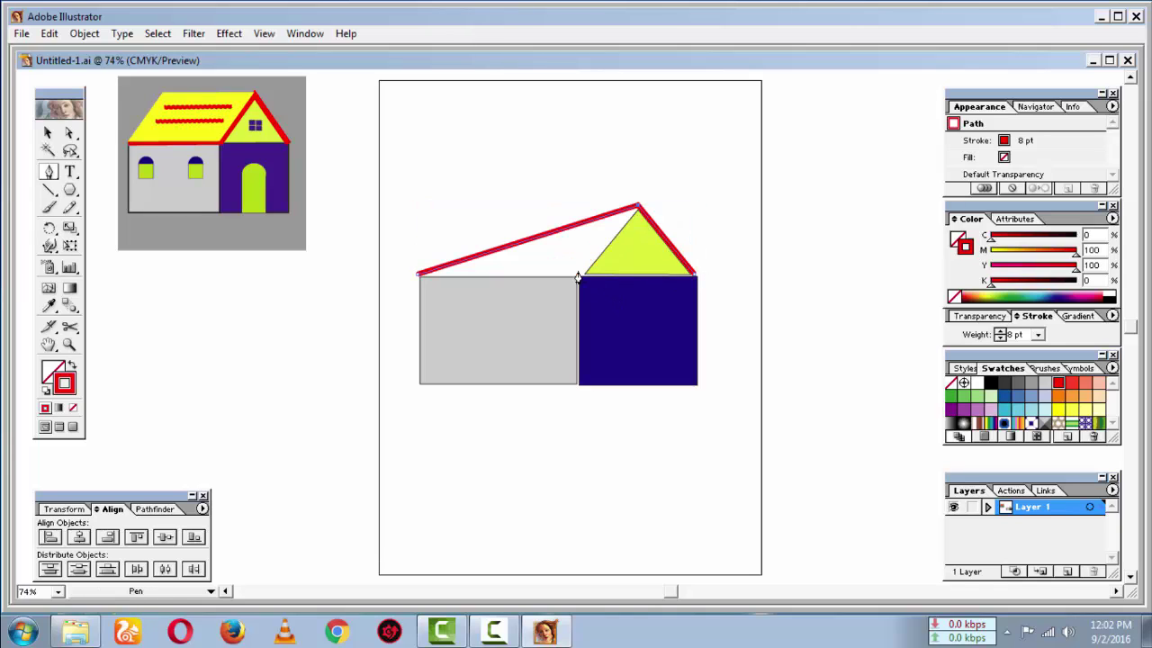
key(ctrl+z)
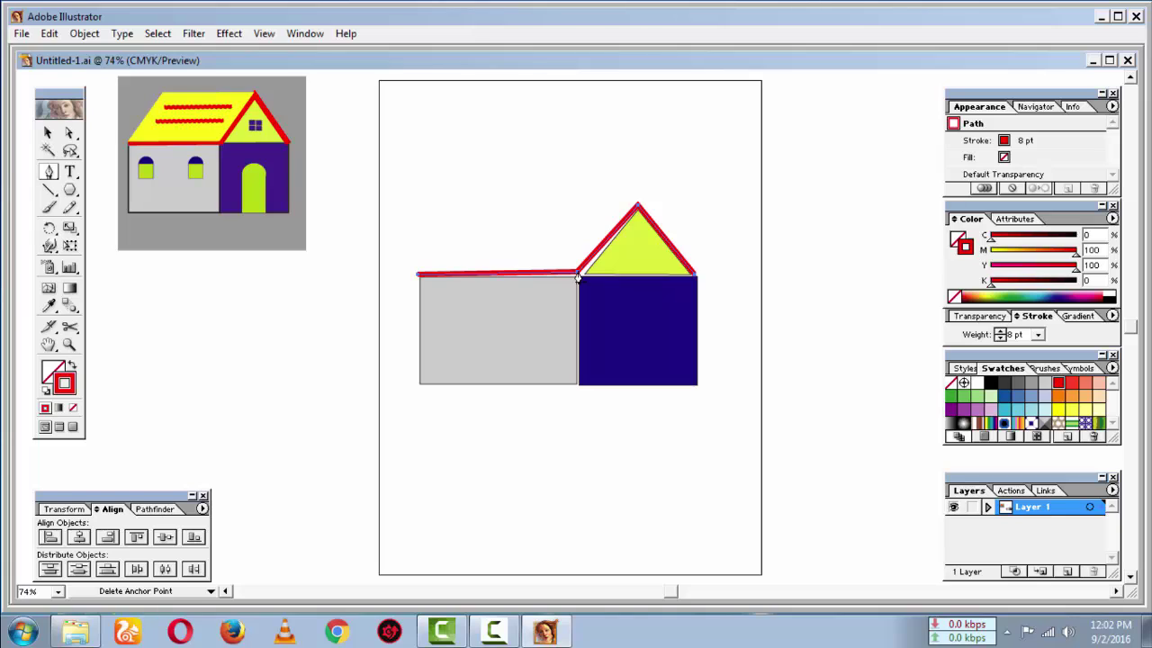
click(578, 274)
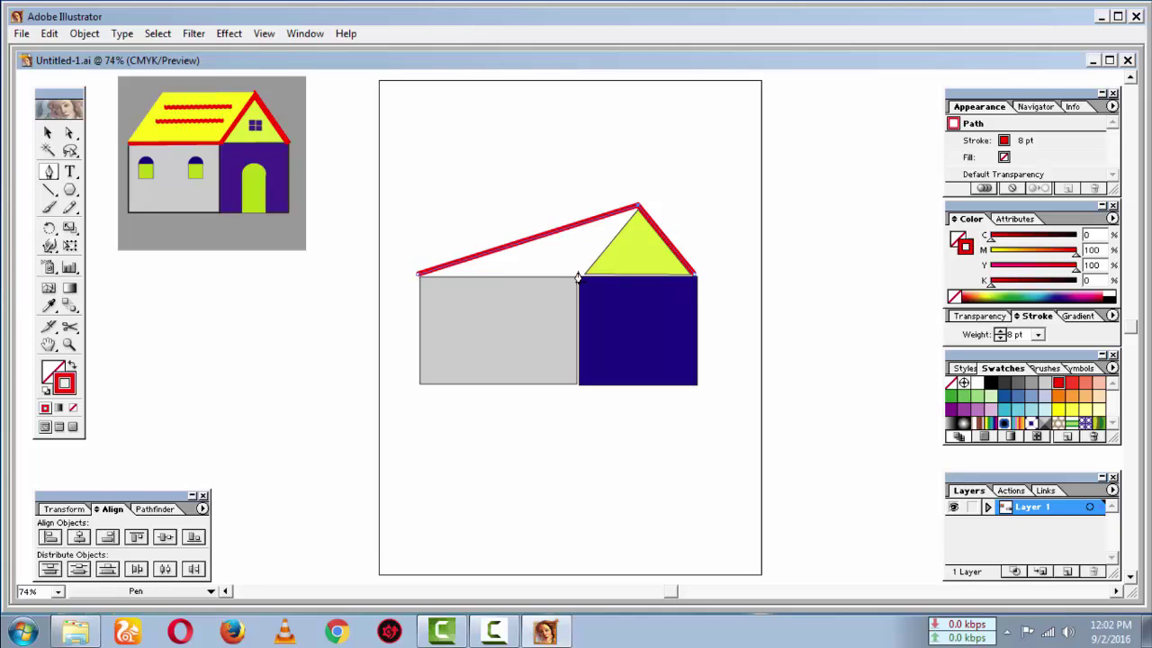
key(ctrl+z)
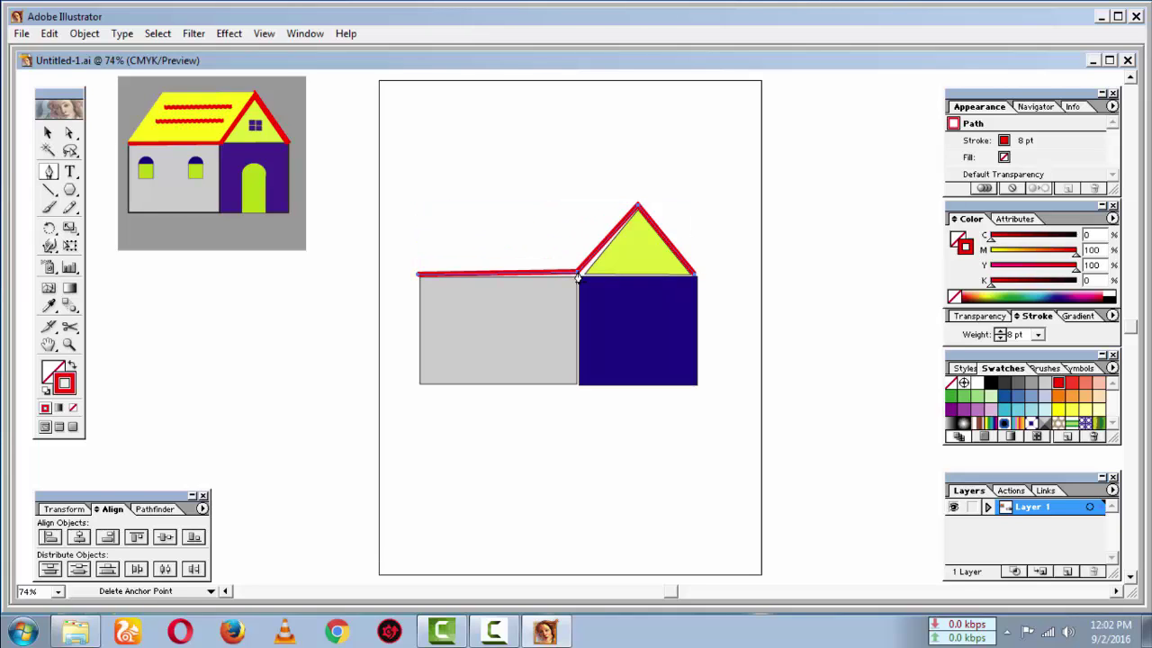
key(ctrl)
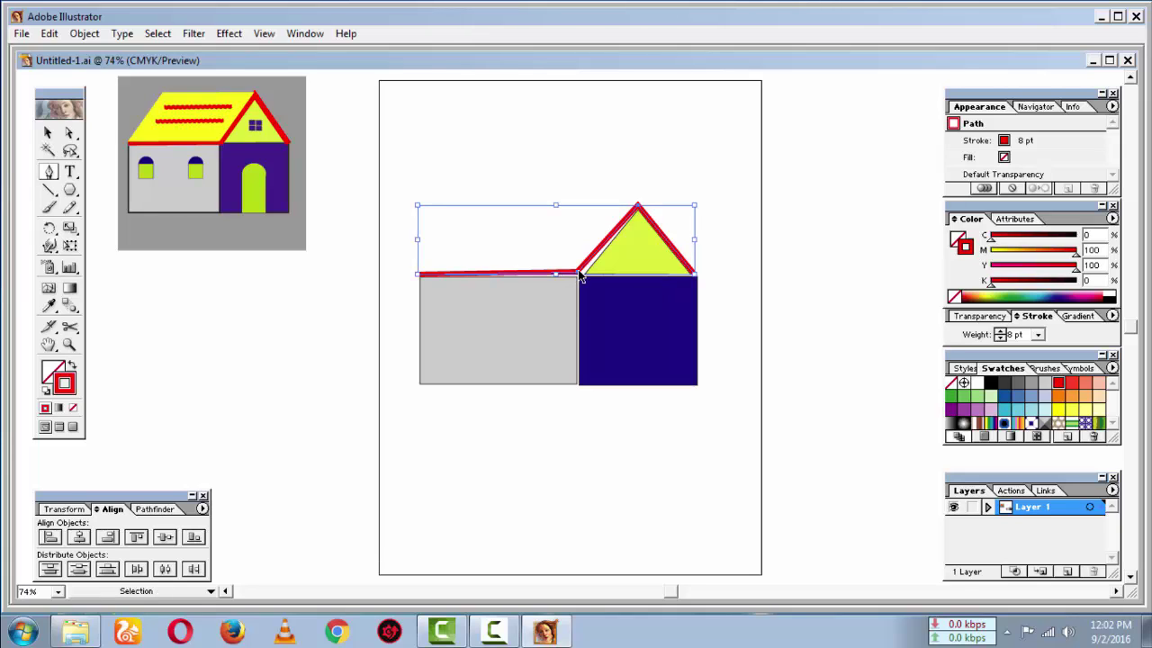
click(578, 272)
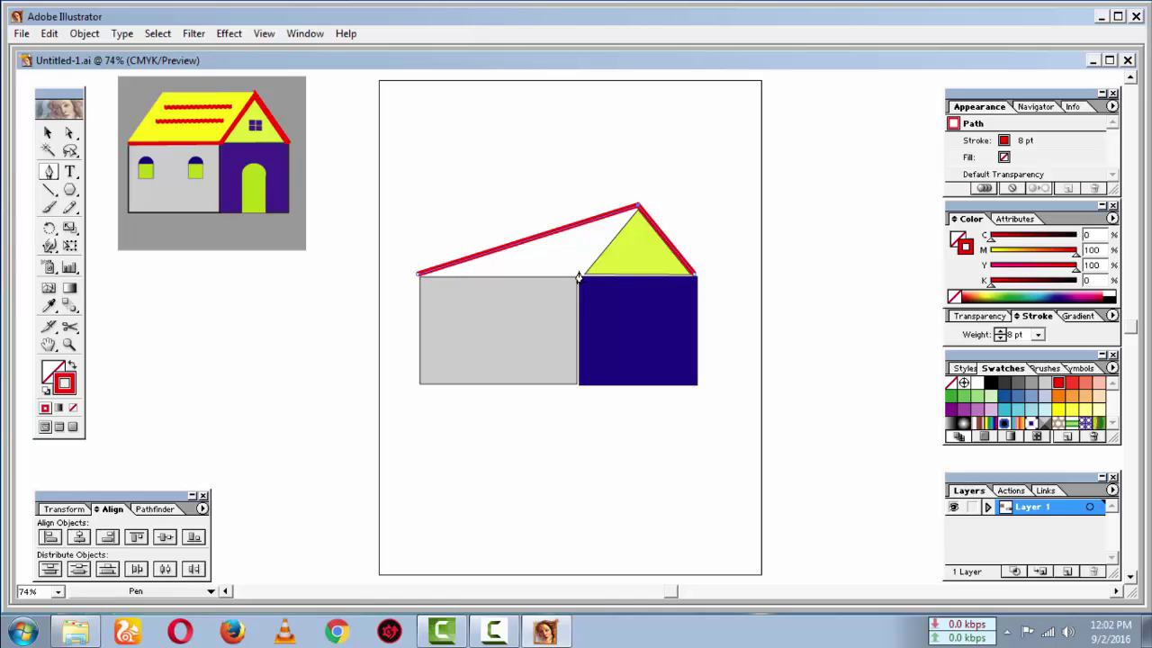
key(ctrl+z)
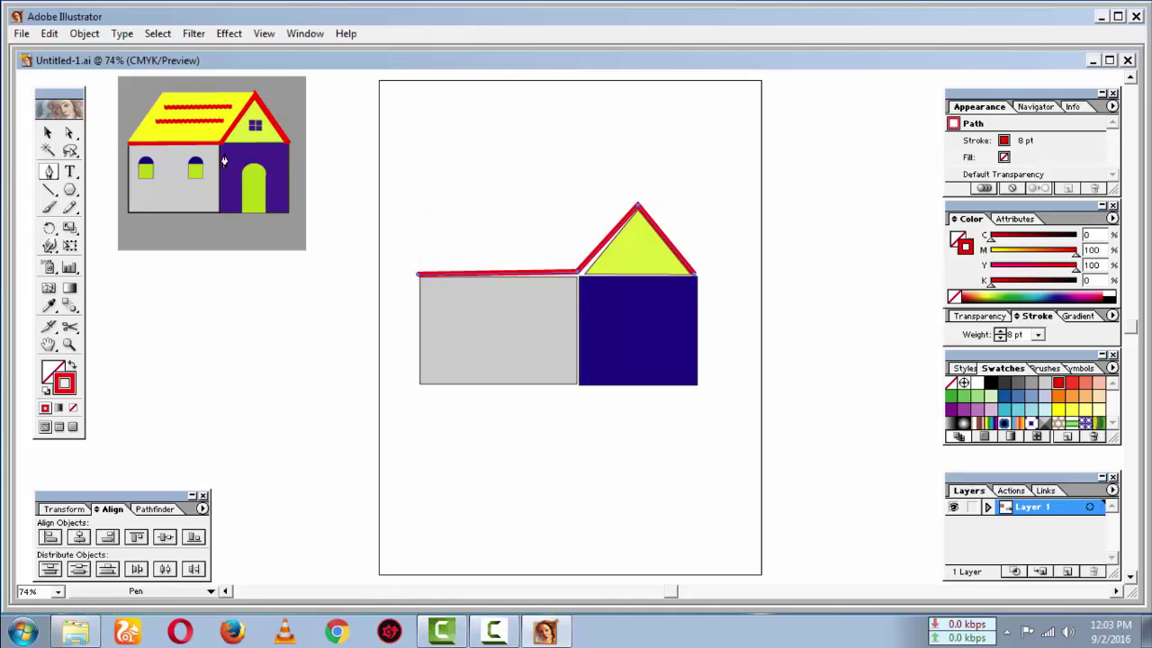
Shift the red roof outline slightly right and down with Direct Selection so that it frames the gable triangle.
click(70, 133)
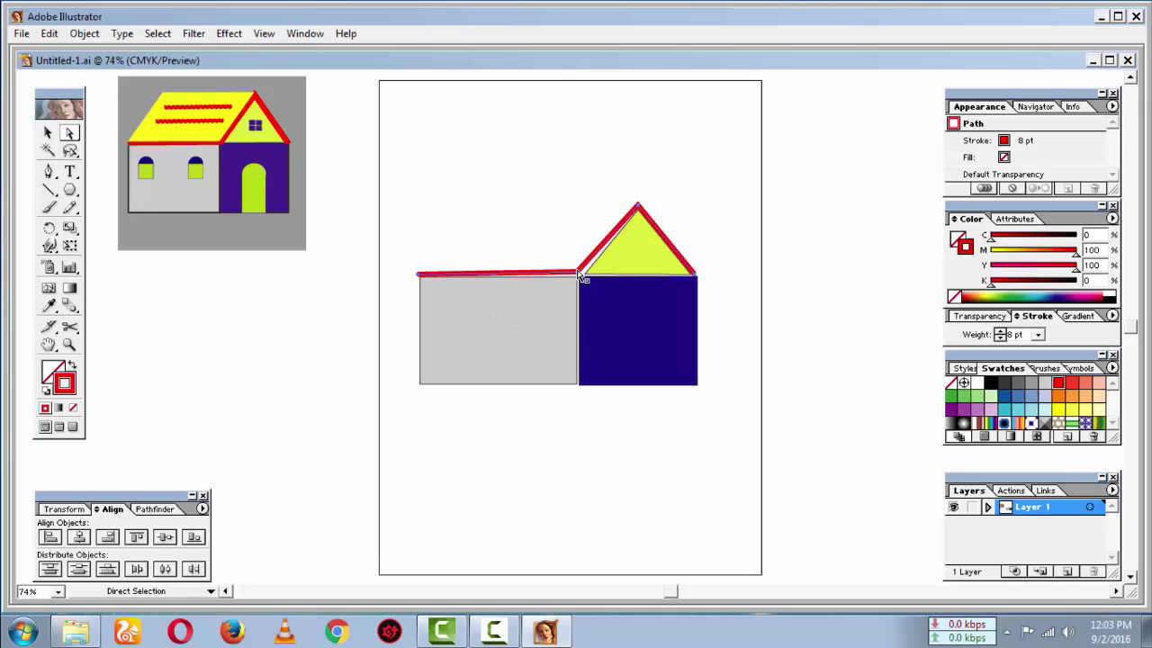
drag(579, 276, 583, 278)
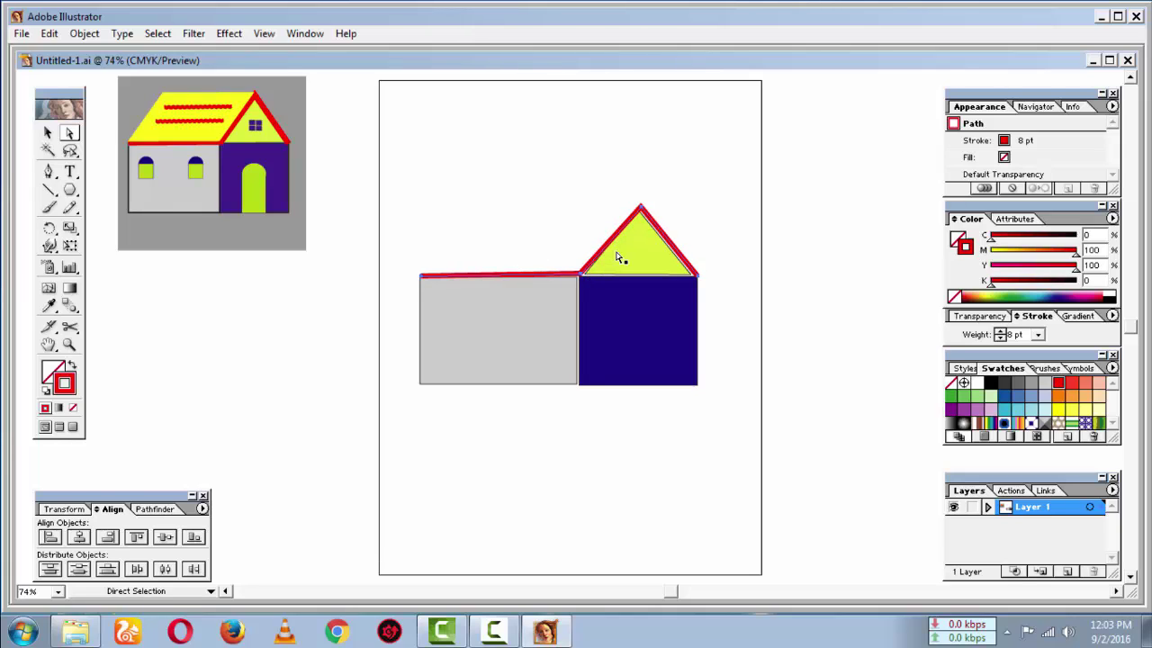
click(610, 263)
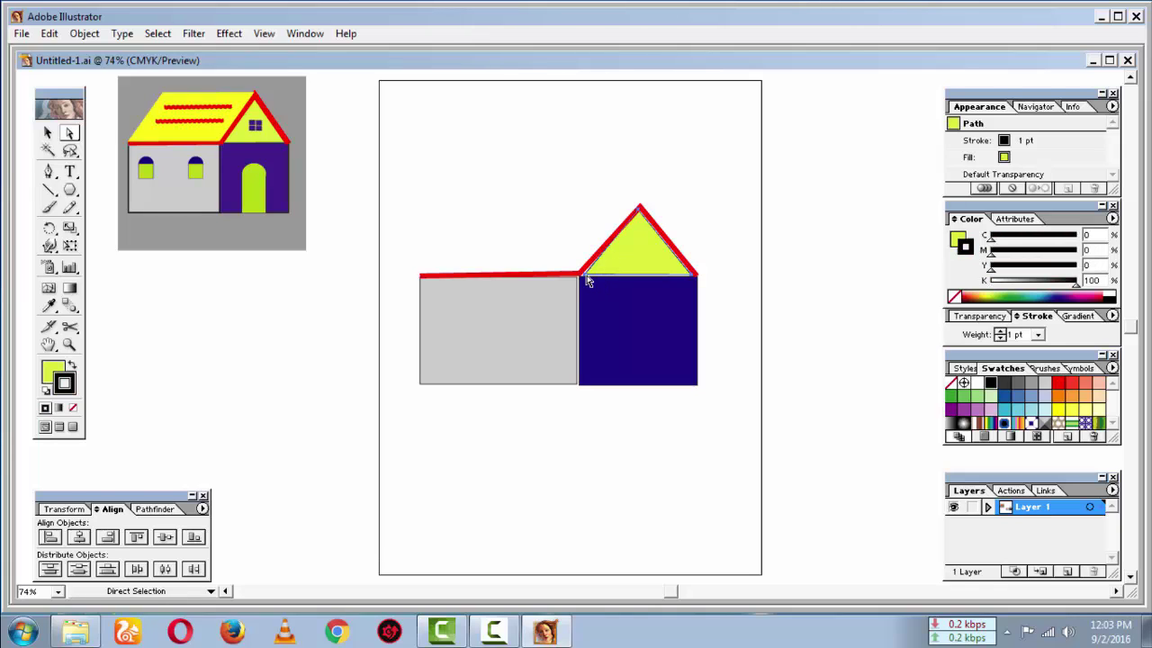
drag(586, 277, 590, 279)
key(ctrl+z)
Move the red outline's anchor point between the two walls onto the triangle's lower-left corner, and deselect the path.
click(661, 184)
click(634, 239)
click(504, 281)
click(501, 277)
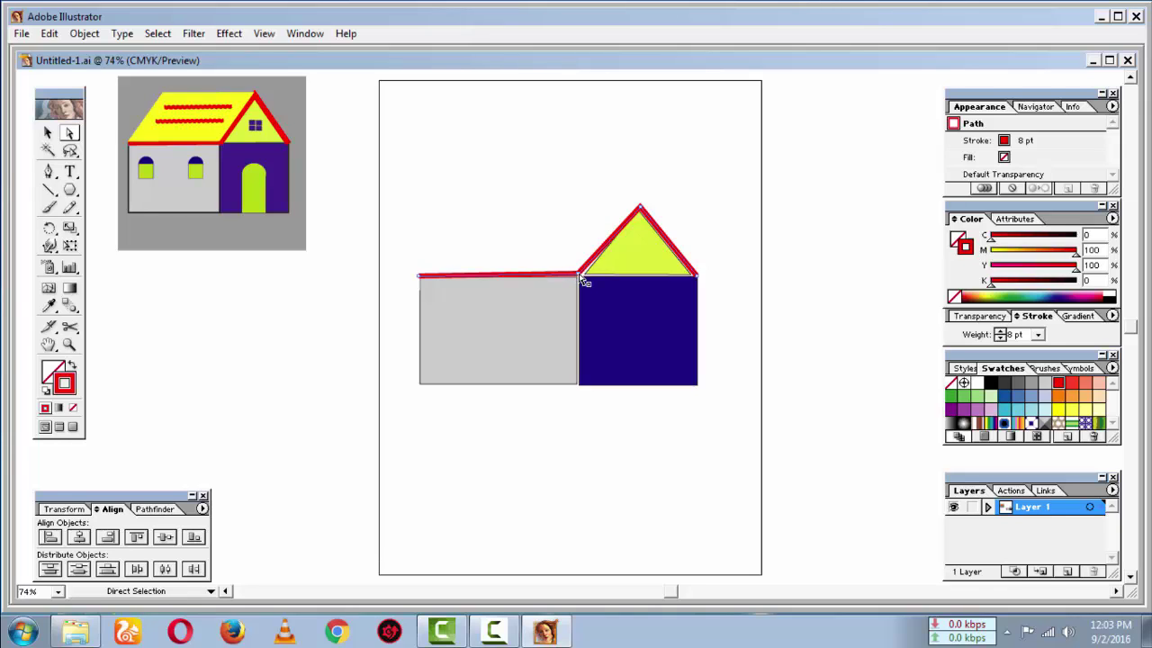
drag(581, 278, 584, 279)
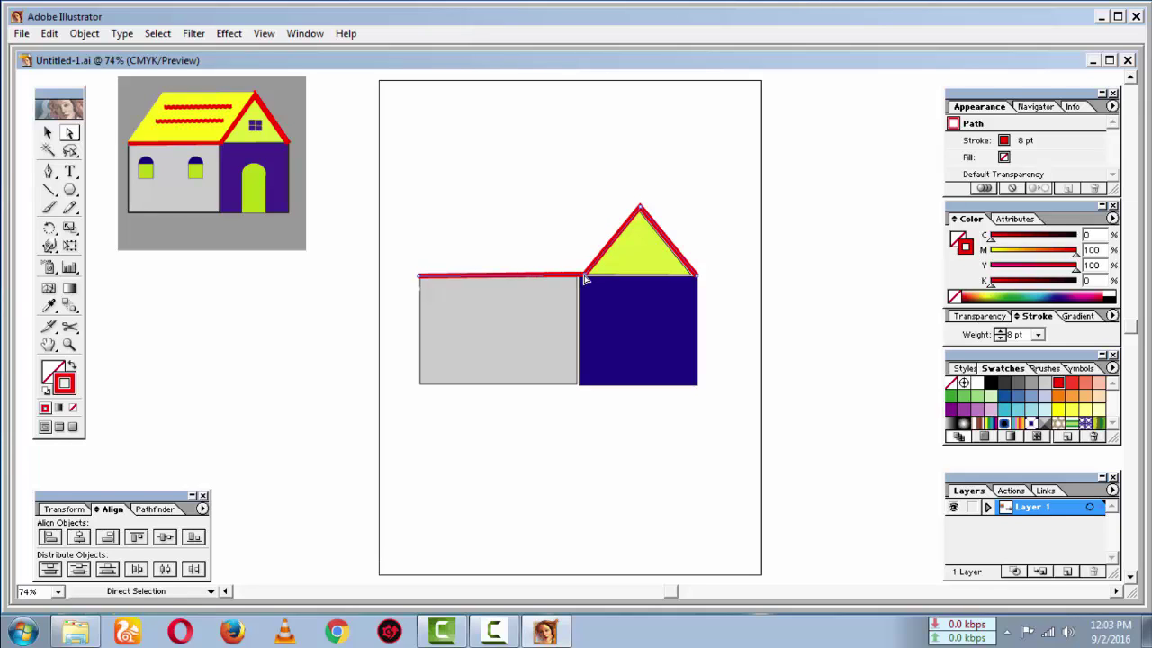
click(690, 189)
Select the yellow-green gable triangle with Direct Selection.
click(512, 275)
click(497, 232)
click(678, 258)
click(695, 245)
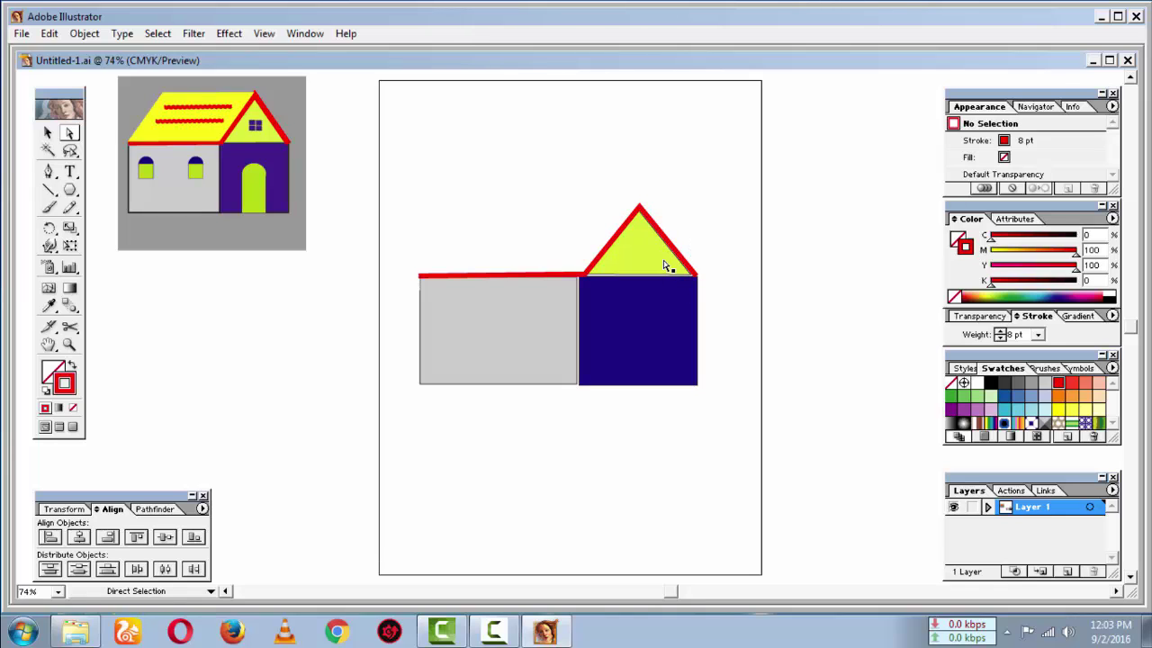
click(668, 264)
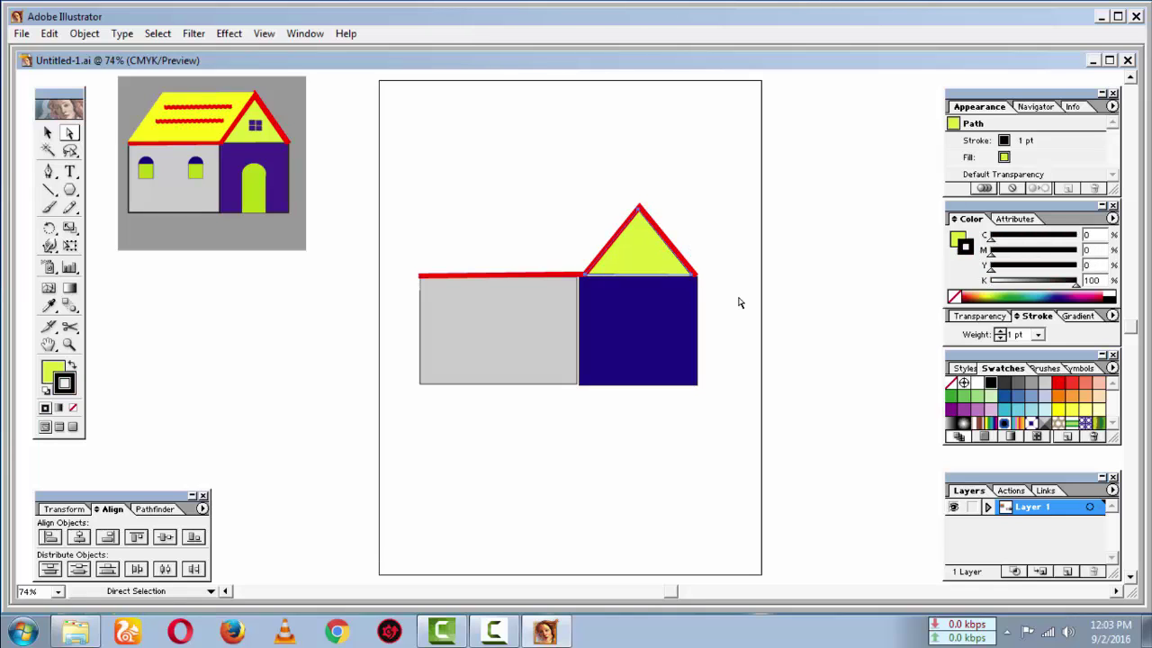
Nudge the blue wall slightly up and left so it sits against the gable triangle and the gray wall.
click(686, 238)
click(634, 256)
click(633, 297)
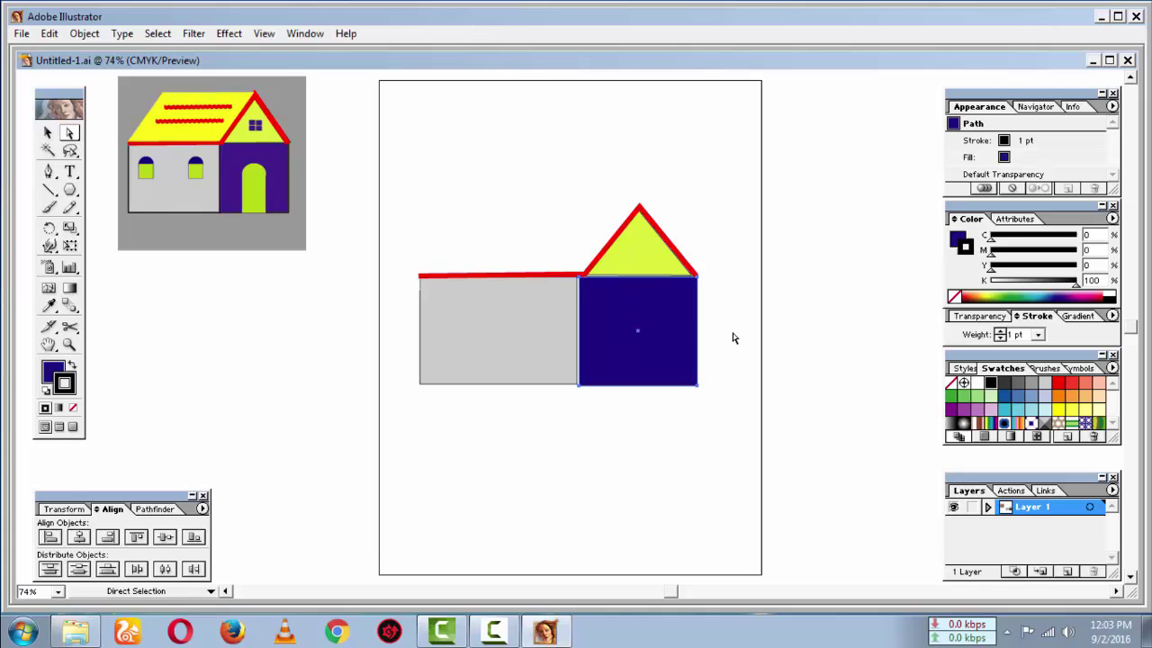
click(731, 344)
click(665, 348)
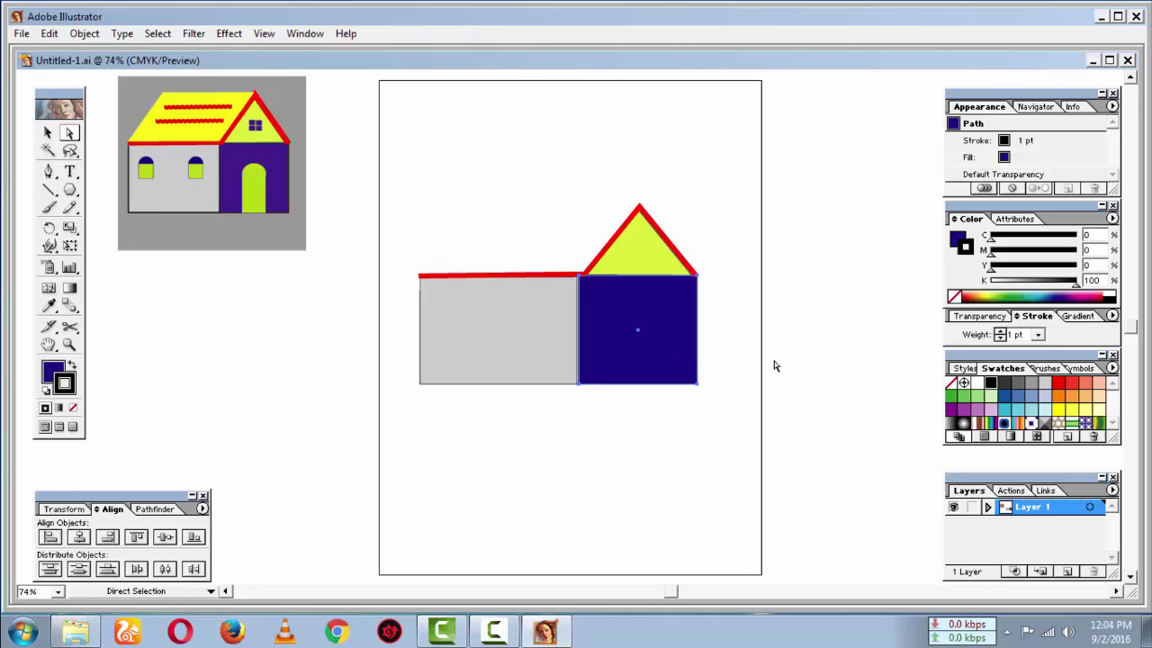
key(Left)
click(709, 373)
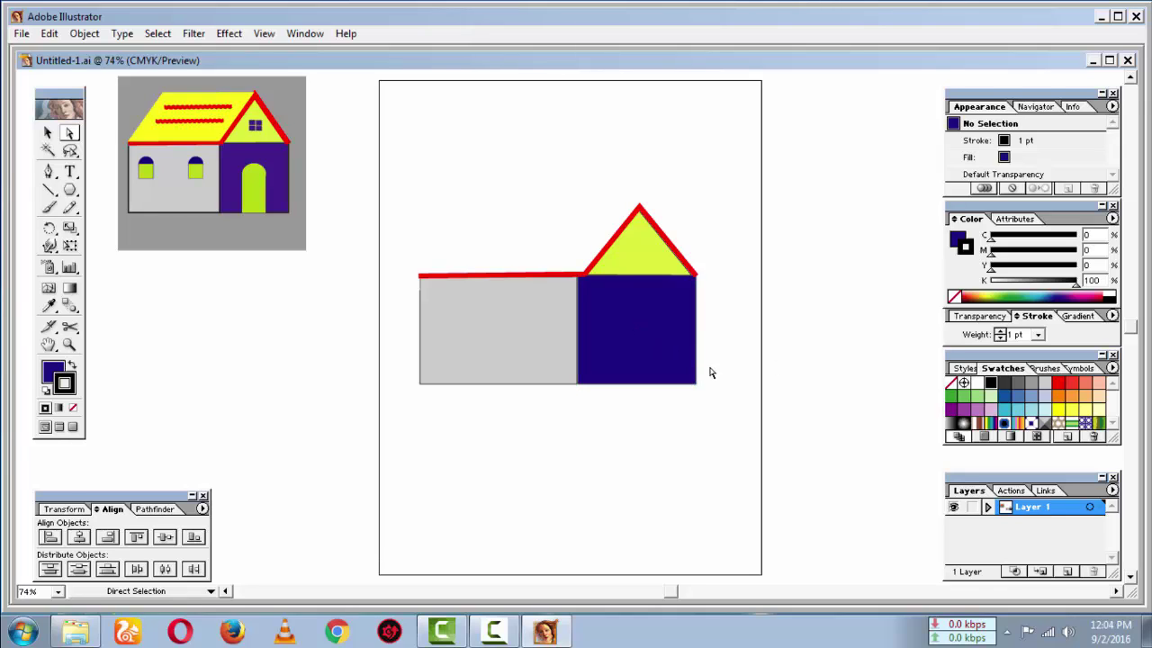
Stretch the blue wall's bottom edge slightly down to line up with the gray wall's base.
click(690, 356)
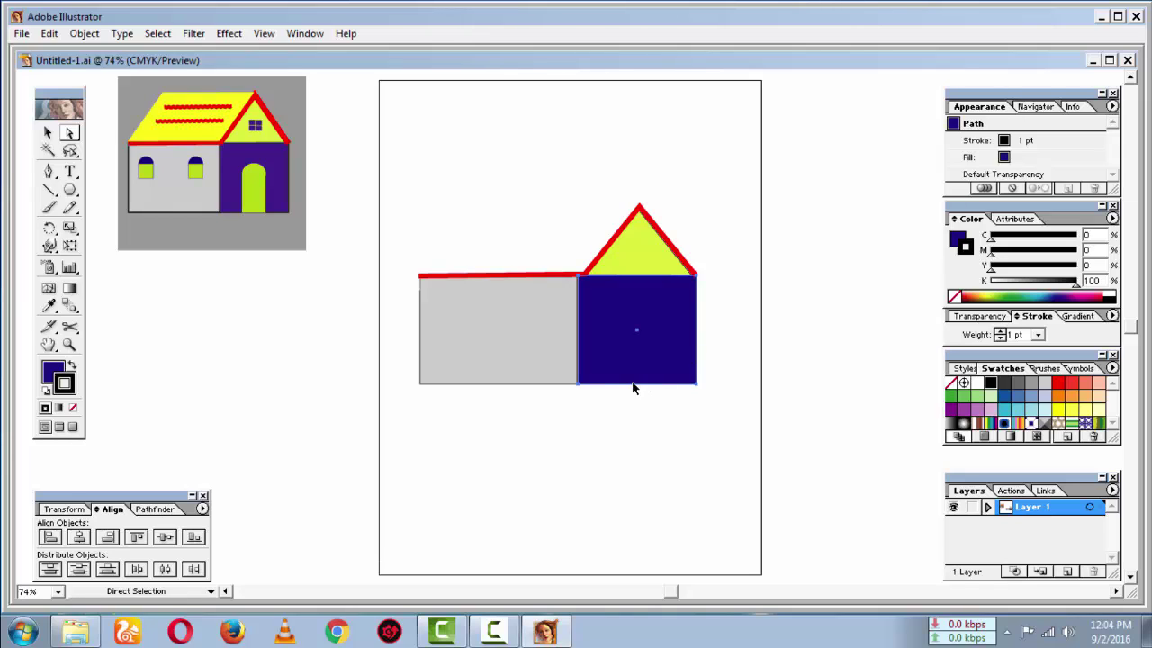
click(48, 132)
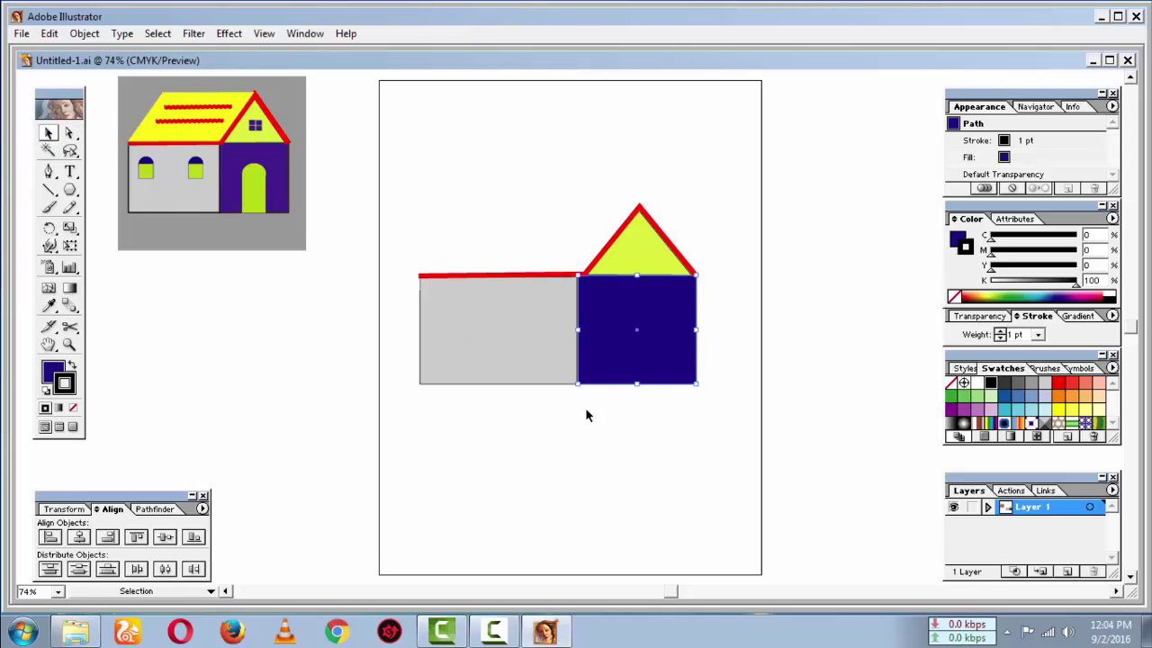
drag(637, 384, 636, 385)
click(623, 418)
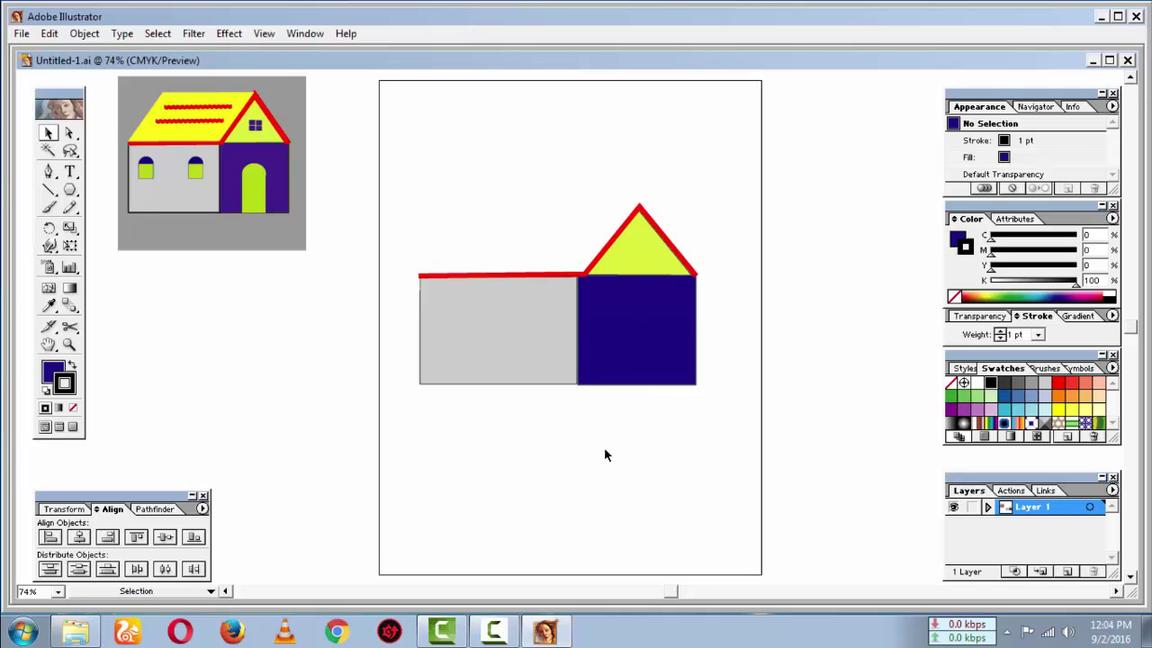
Narrow the blue wall to start at the gable's lower-left corner, and widen the gray wall to meet it.
click(621, 331)
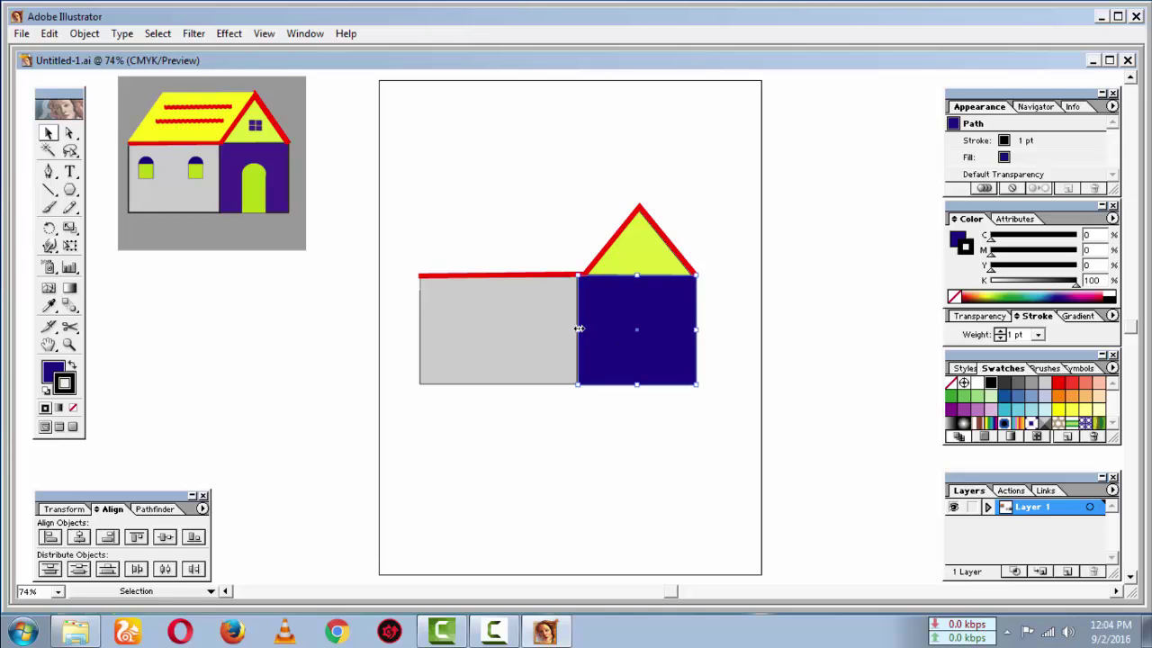
drag(578, 329, 582, 328)
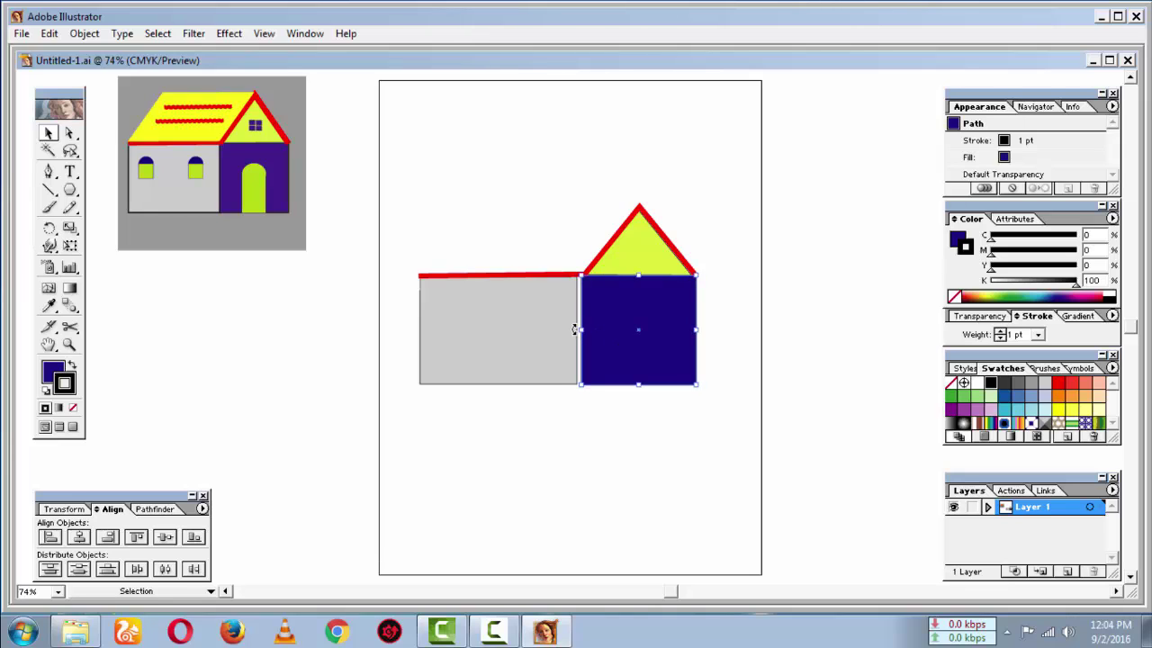
click(561, 331)
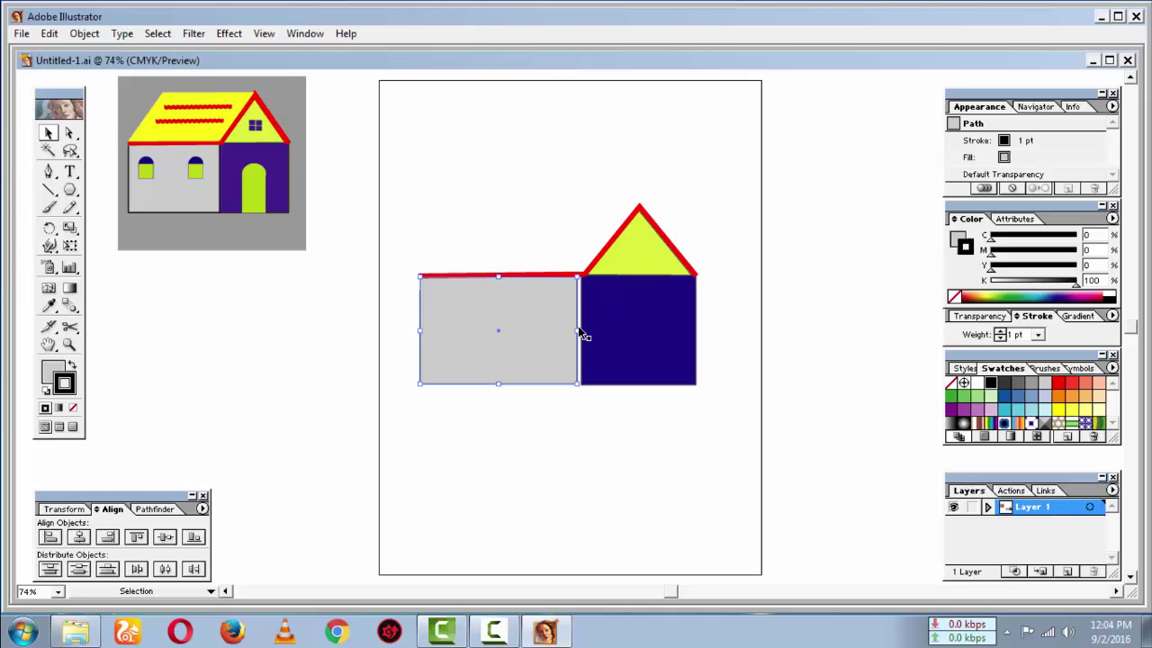
click(585, 329)
drag(582, 331, 584, 330)
click(565, 327)
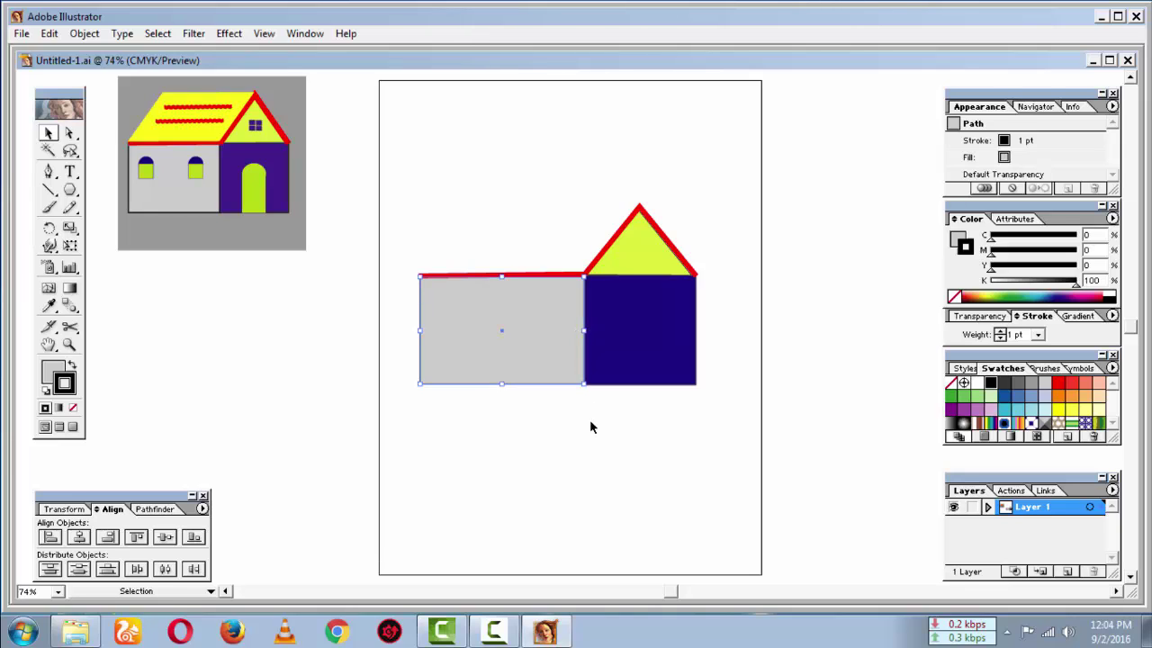
click(590, 427)
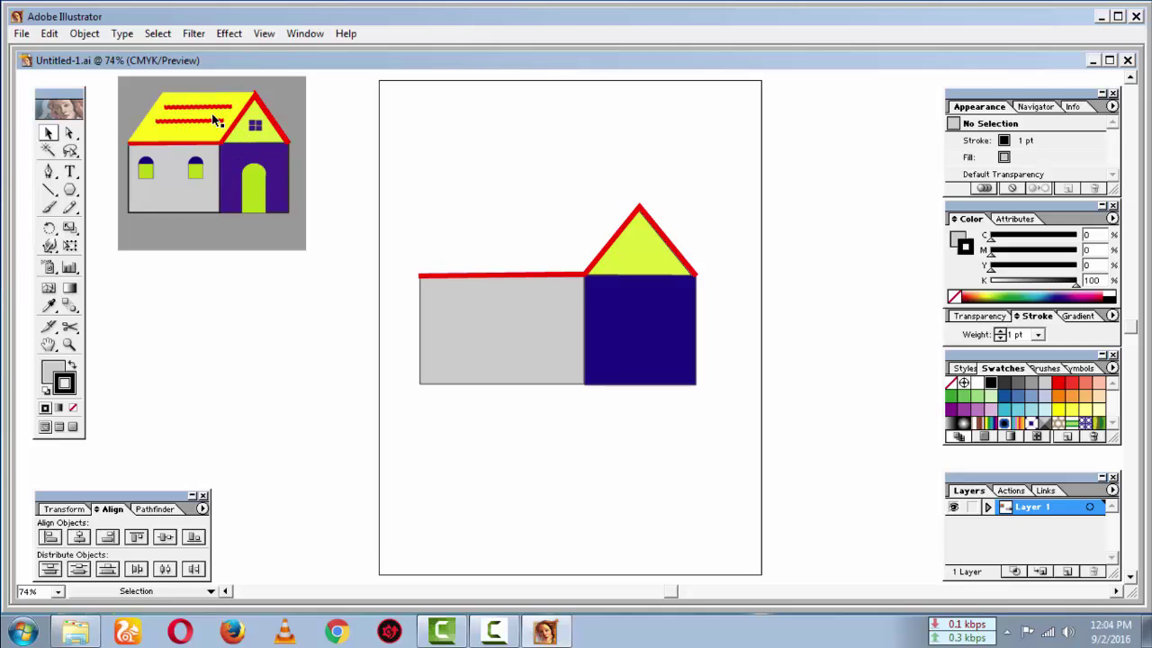
Draw a rectangle above the red eave line, about as wide as the gray wall, as the base for the roof.
click(70, 191)
drag(71, 196, 88, 192)
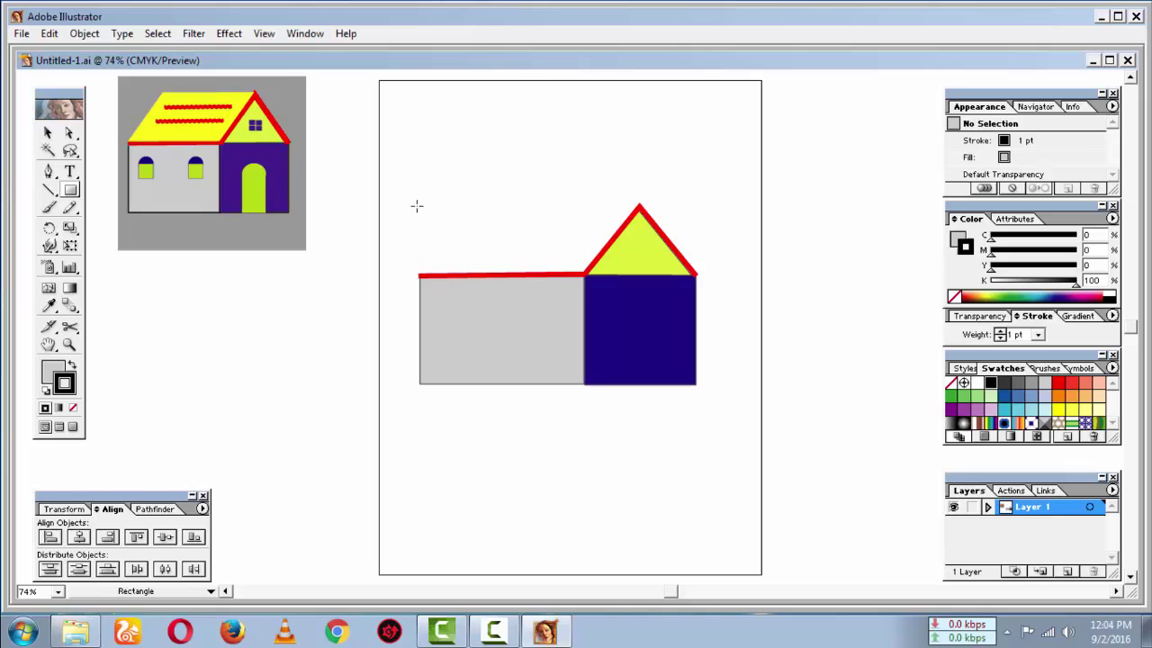
drag(417, 200, 584, 266)
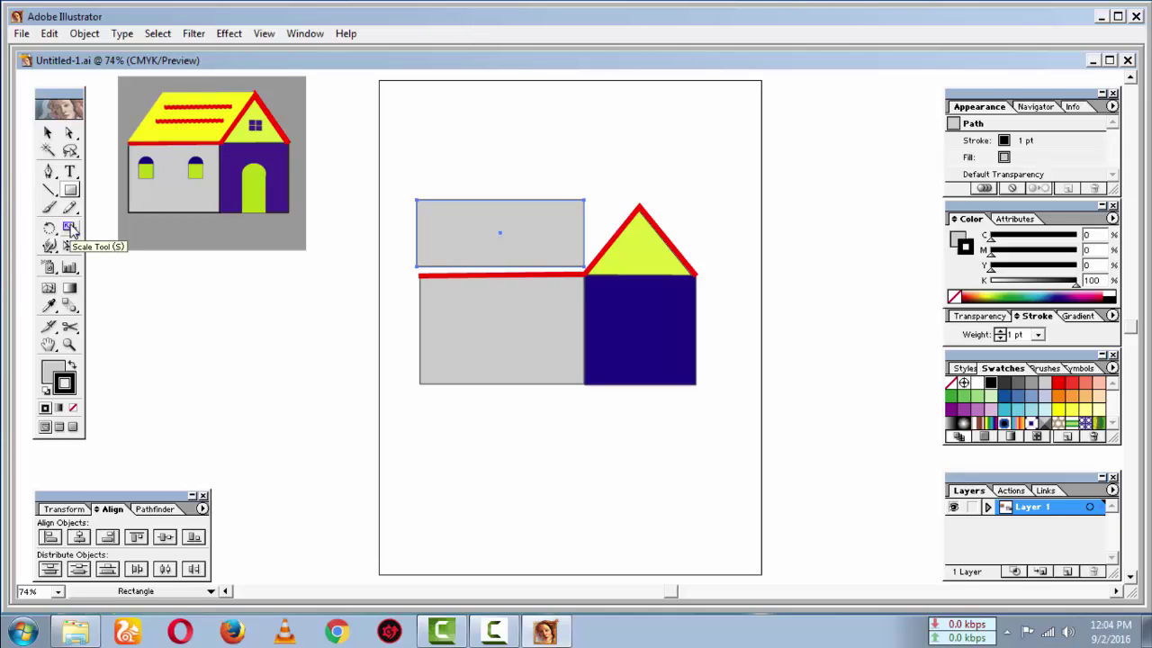
Shear the roof rectangle horizontally into a parallelogram whose top edge leans right toward the gable.
drag(72, 232, 129, 232)
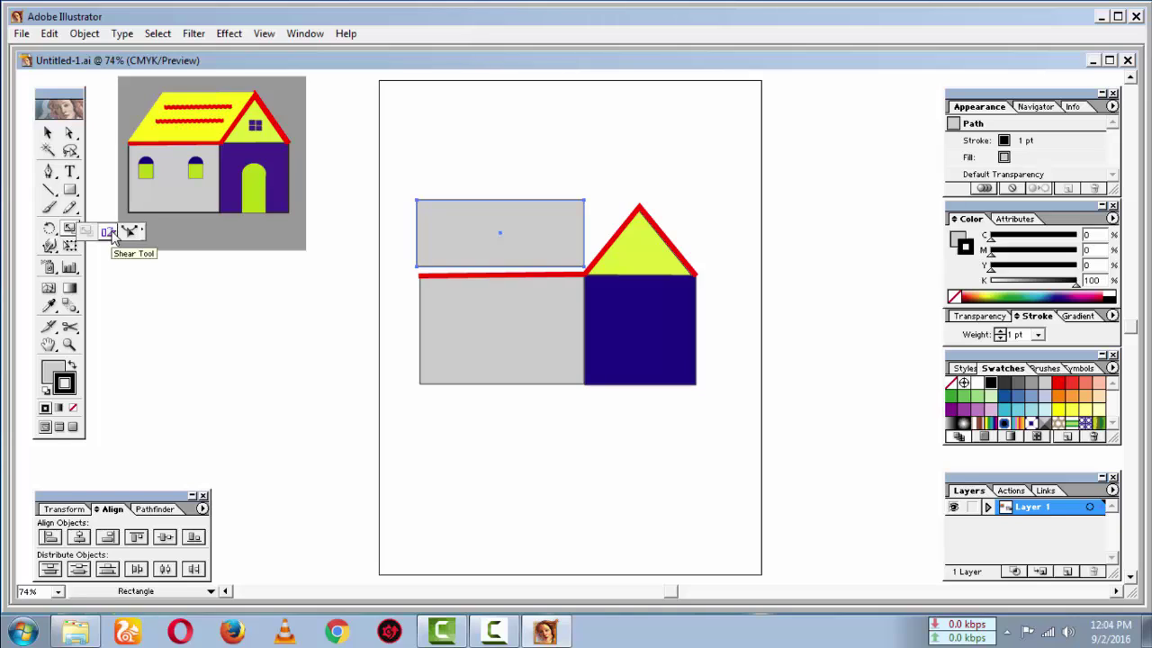
click(111, 236)
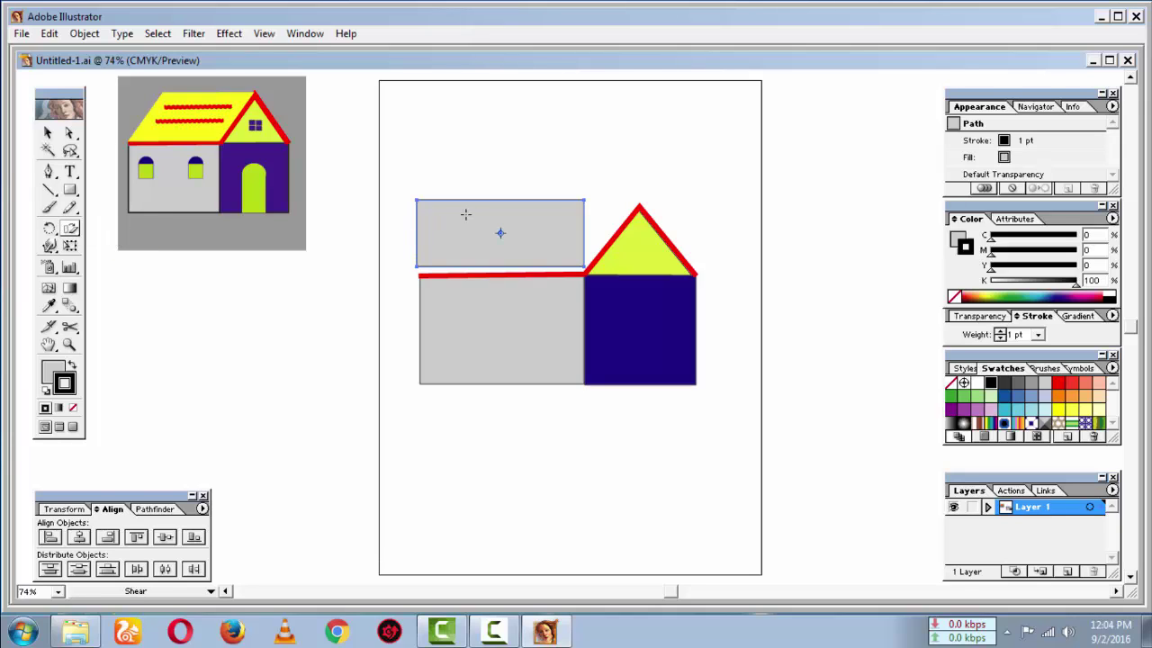
key(ctrl)
drag(470, 214, 540, 217)
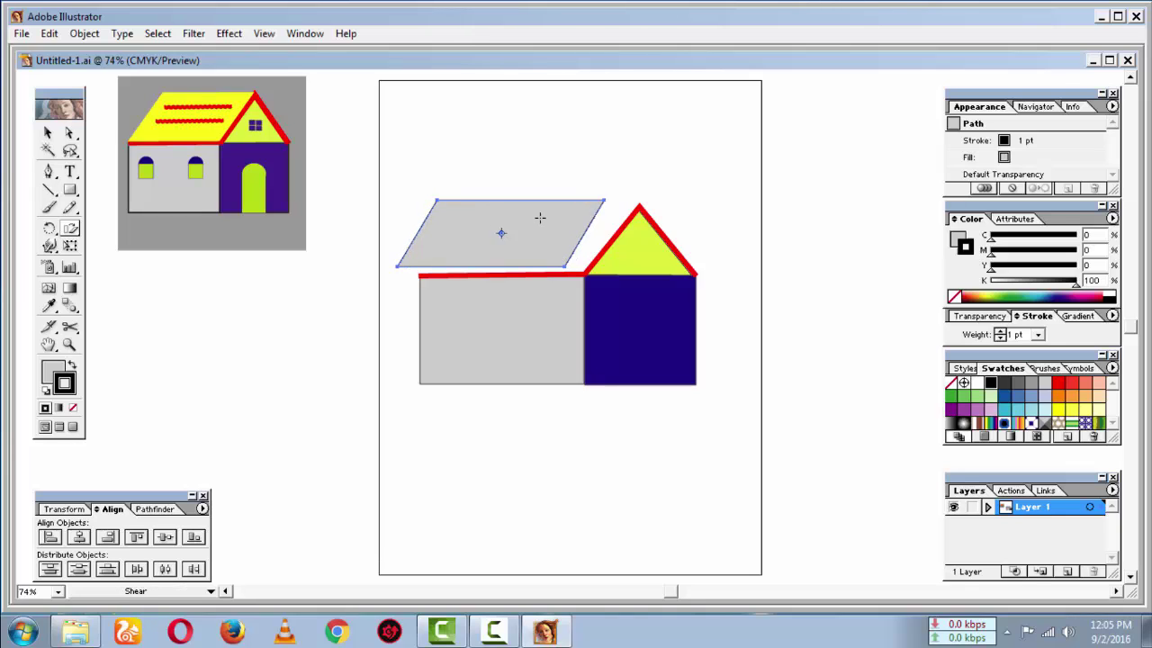
Nudge the slanted roof shape right toward the gable and fill it with yellow (C 0, M 0, Y 100, K 0).
key(Right)
key(Right)
key(Right)
key(Right)
key(Right)
key(Right)
key(Right)
key(Right)
key(Right)
key(Right)
key(Right)
key(Right)
key(Right)
key(Right)
key(Right)
key(Right)
key(Right)
key(Right)
key(Right)
key(Right)
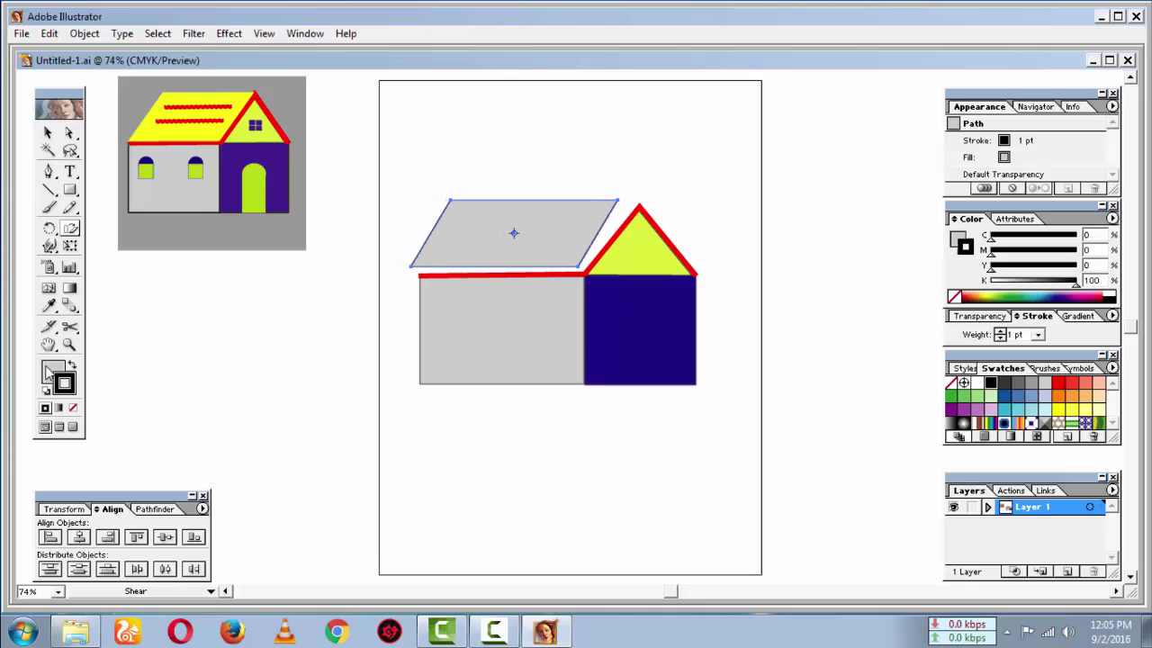
click(50, 372)
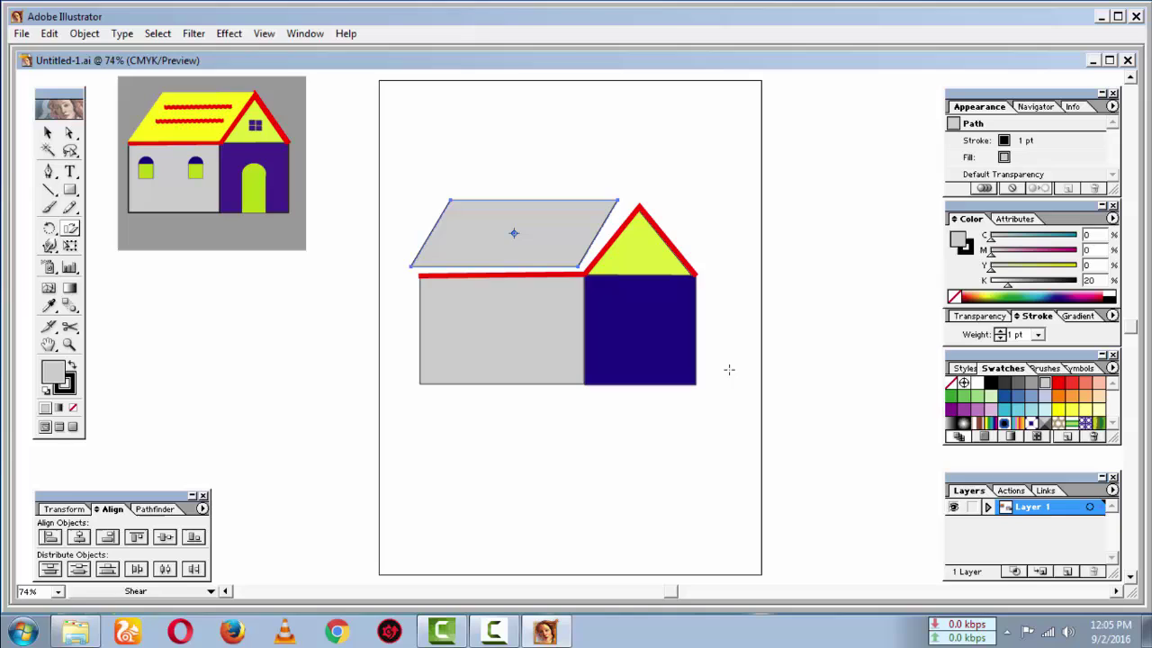
click(1058, 410)
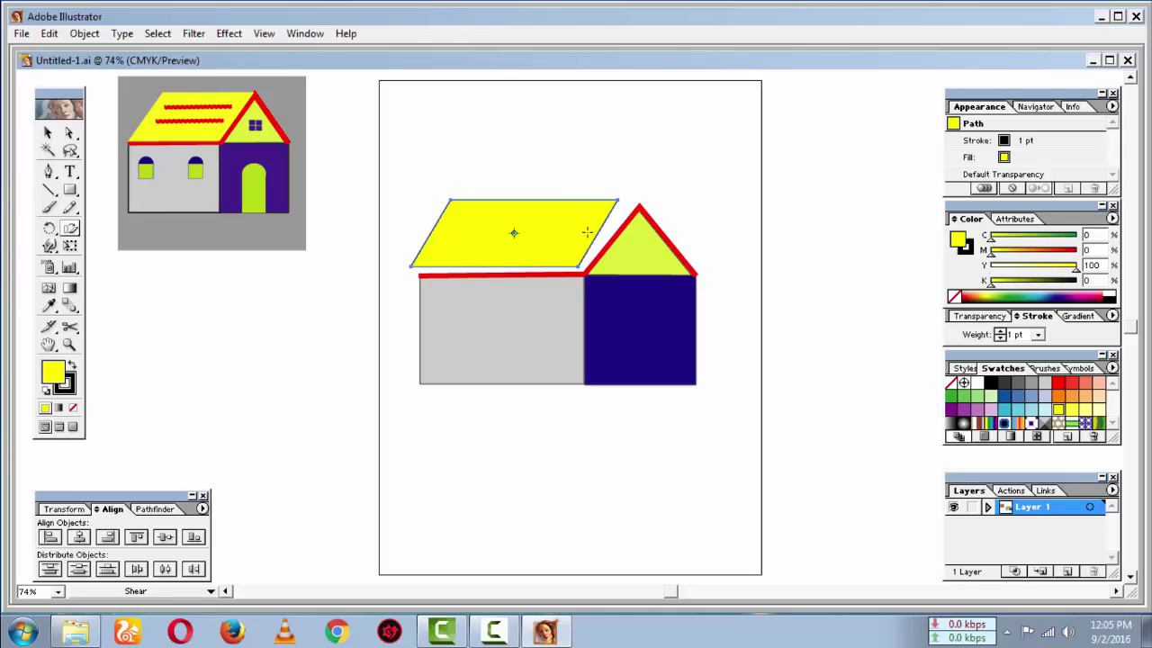
Nudge the yellow roof sideways and down so its bottom edge sits just above the red eave line beside the gable.
key(Right)
key(Right)
key(Right)
key(Right)
key(Right)
key(Right)
key(Right)
key(Right)
key(Right)
key(Right)
key(Right)
key(Right)
key(Right)
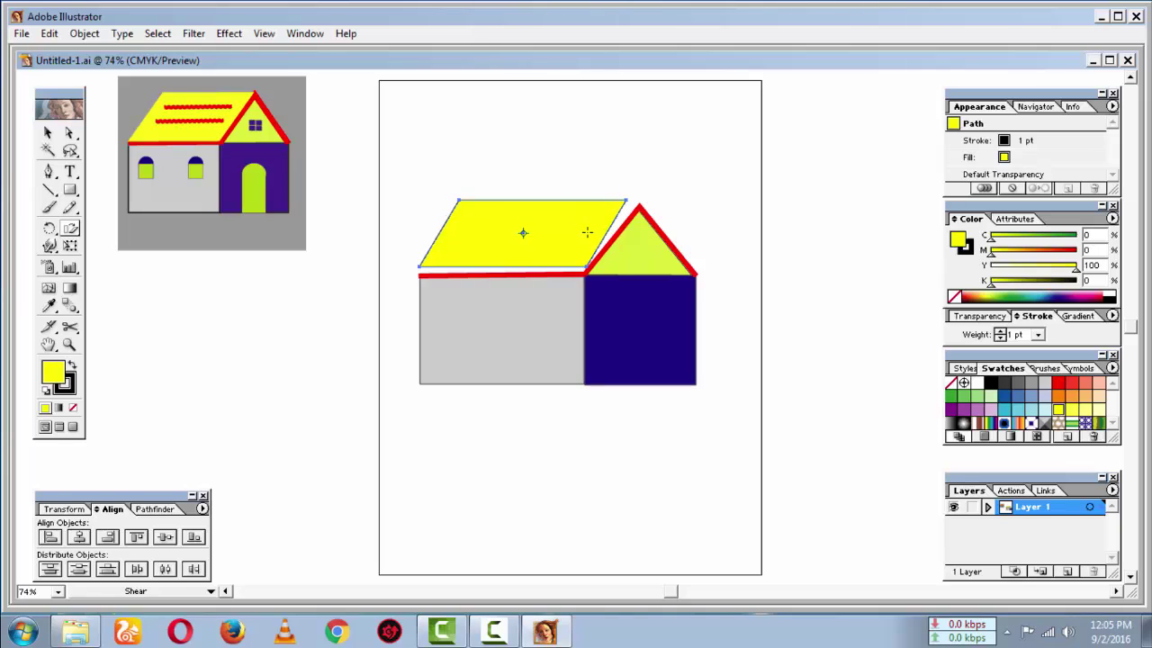
key(Left)
key(Left)
key(Left)
key(Left)
key(Left)
key(Left)
key(Left)
key(Left)
key(Left)
key(Left)
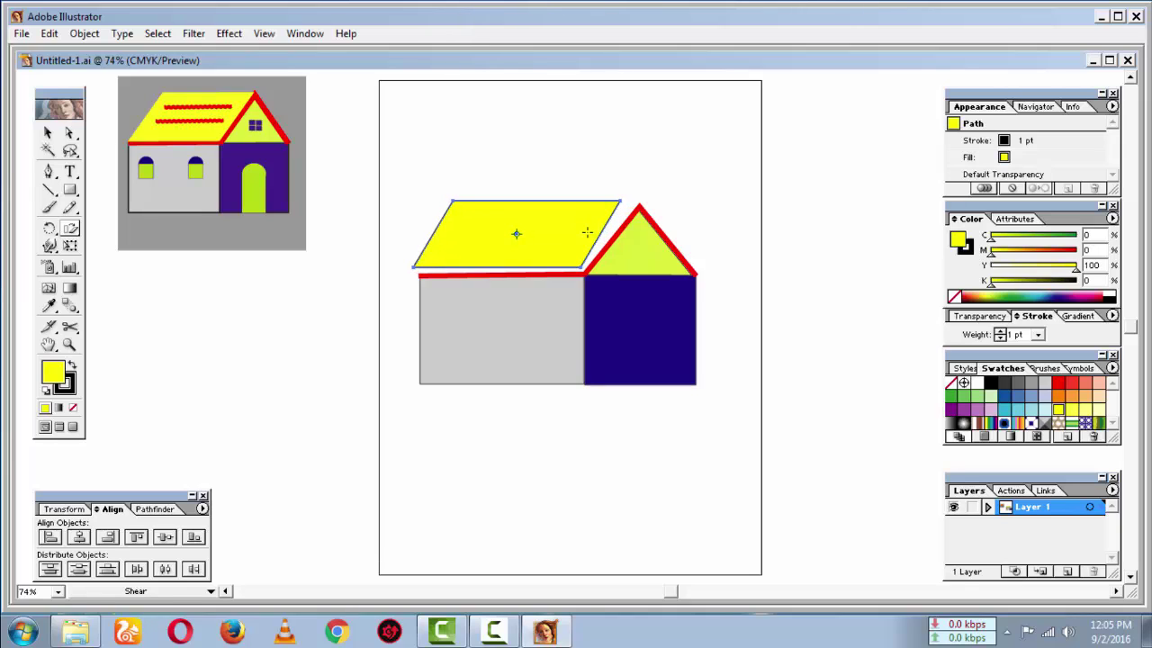
key(Down)
key(Down)
key(Down)
key(Down)
key(Down)
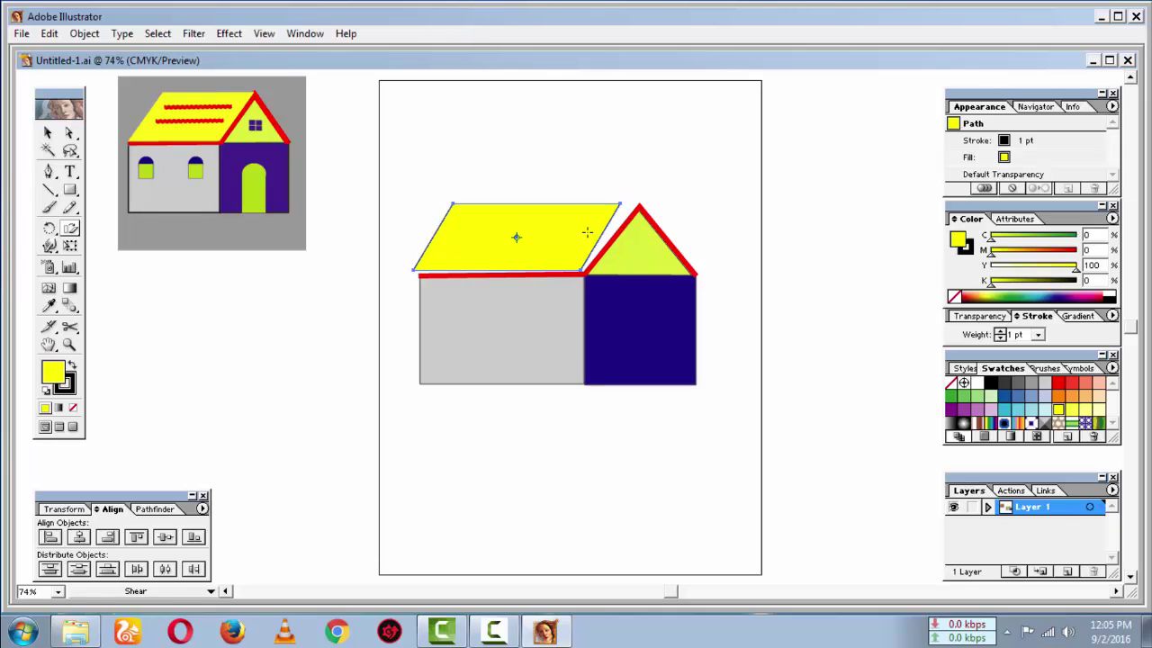
Narrow the yellow roof from its left side to the gray wall's edge, and shear it further to match the gable's slope.
click(48, 133)
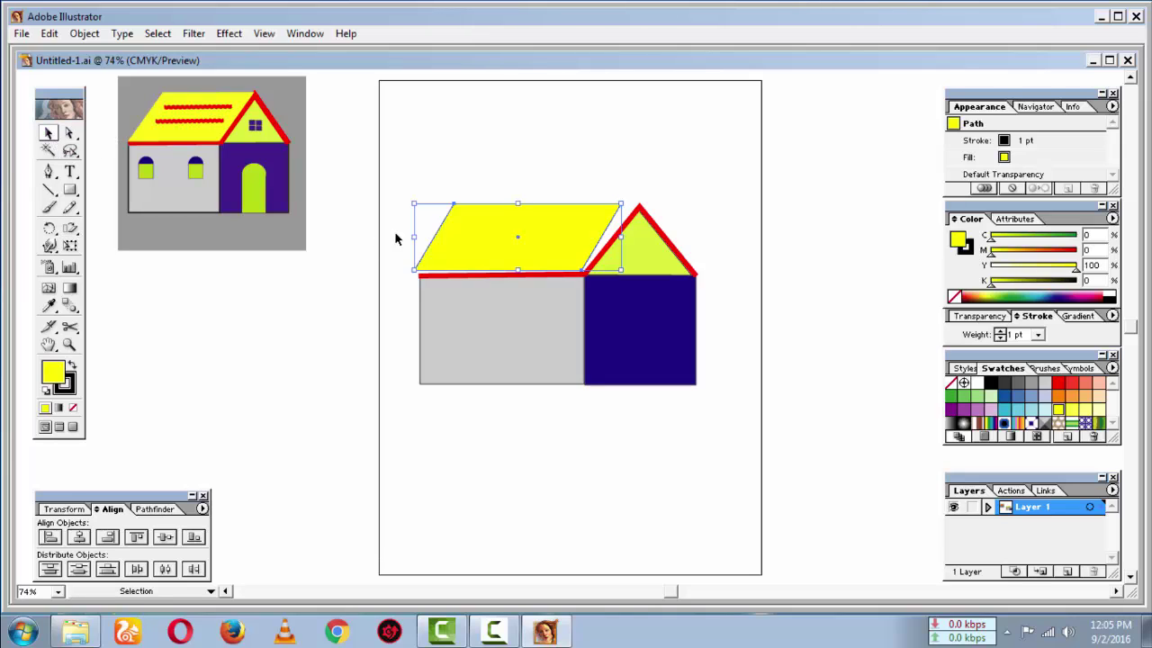
drag(416, 238, 421, 238)
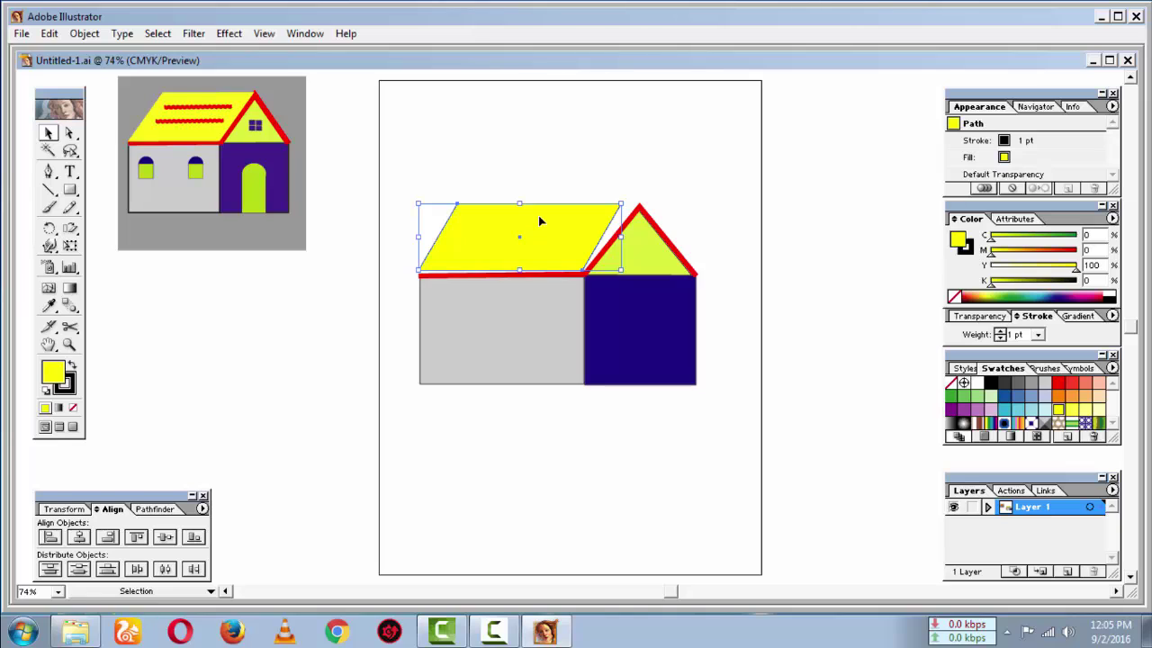
mouse_move(538, 215)
mouse_down()
mouse_move(483, 224)
mouse_move(539, 218)
mouse_up()
click(70, 228)
Nudge the yellow roof right and down until it meets the gable's red outline and the red eave line.
key(Right)
key(Right)
key(Right)
key(Right)
key(Right)
key(Right)
key(Right)
key(Right)
key(Right)
key(Right)
key(Right)
key(Right)
key(Right)
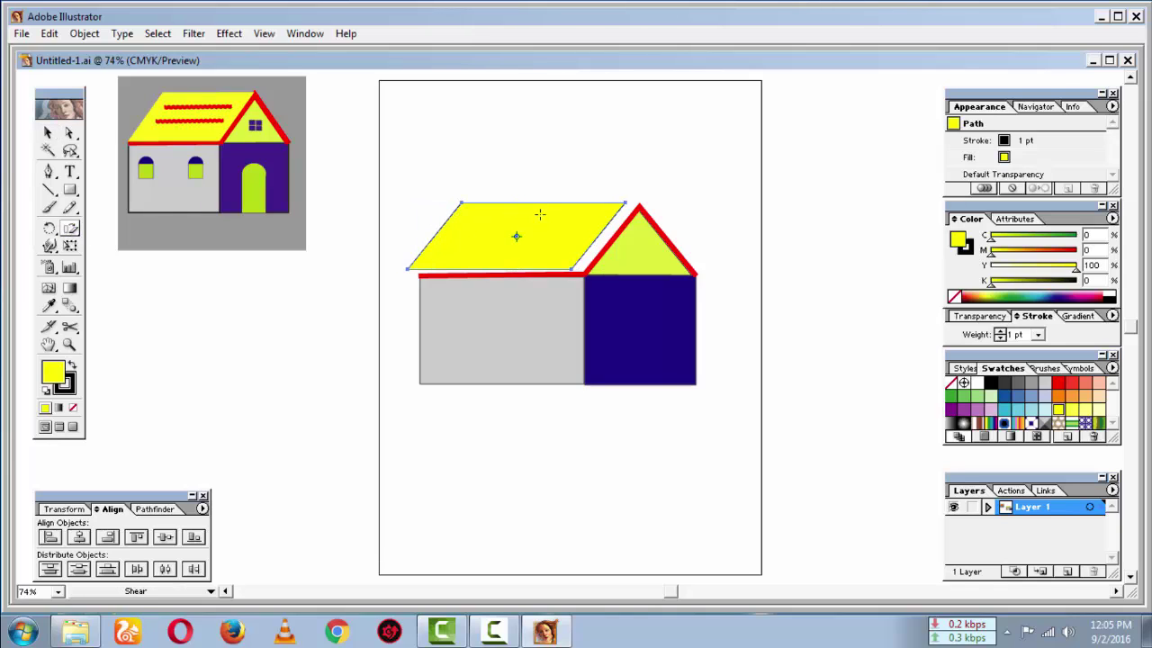
key(Right)
key(Right)
key(Right)
key(Right)
key(Right)
key(Right)
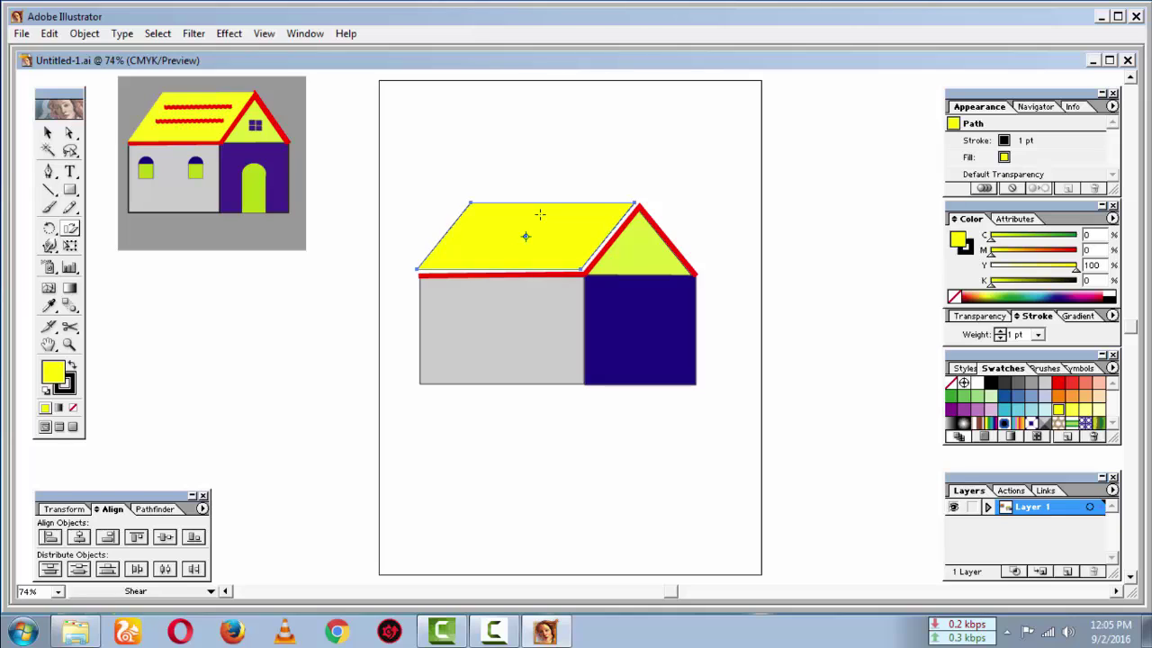
key(Right)
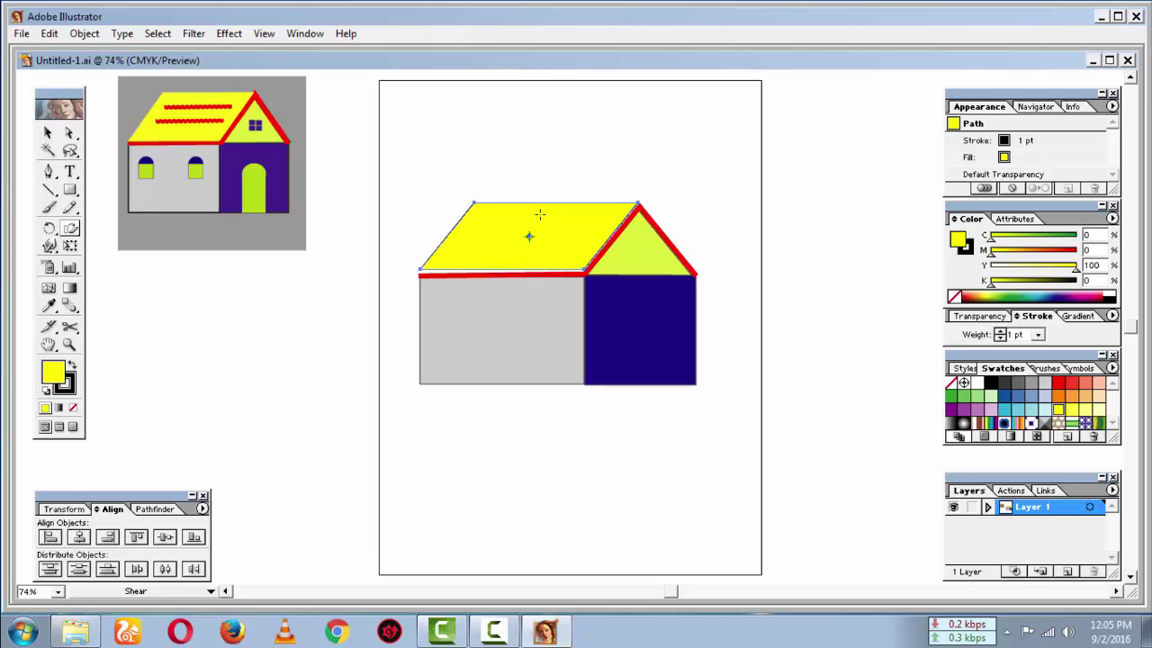
key(Down)
key(Down)
key(Down)
key(Down)
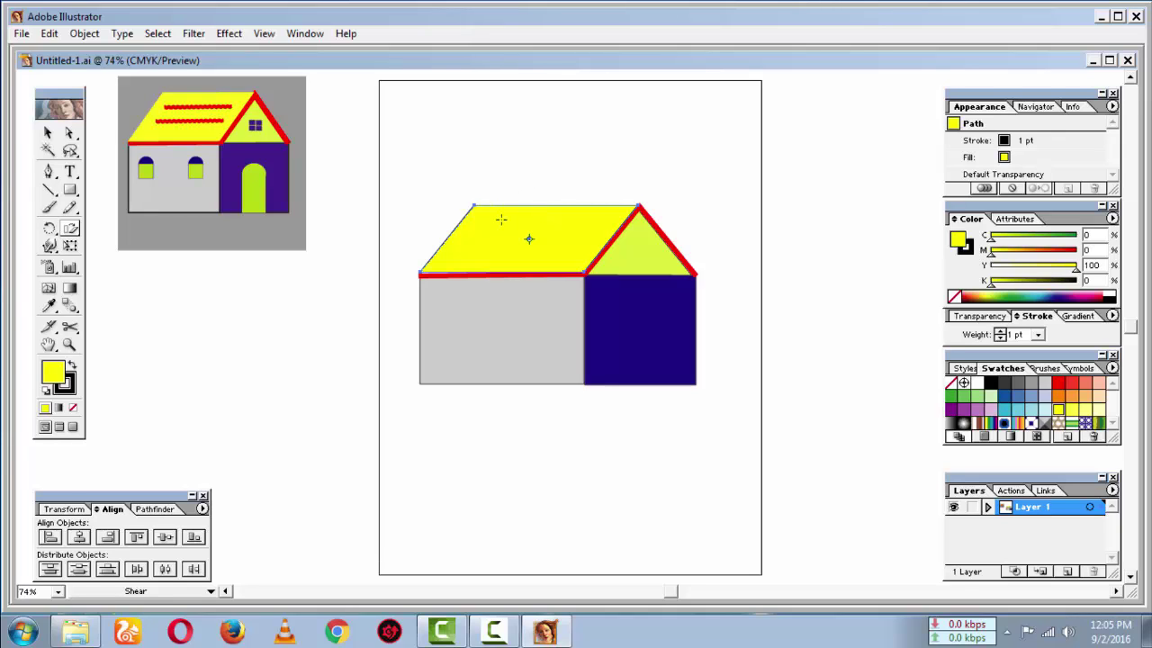
key(Down)
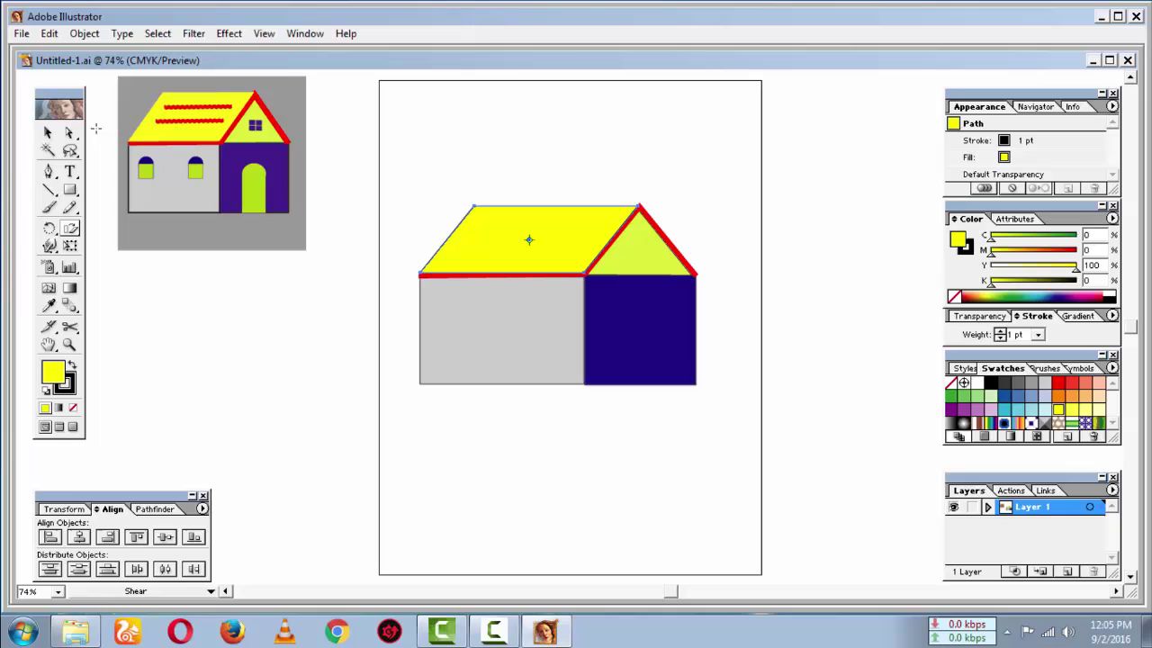
Raise the yellow roof's top edge slightly, fine-tune its height to the gable's peak, and deselect it.
click(49, 132)
click(440, 137)
click(576, 225)
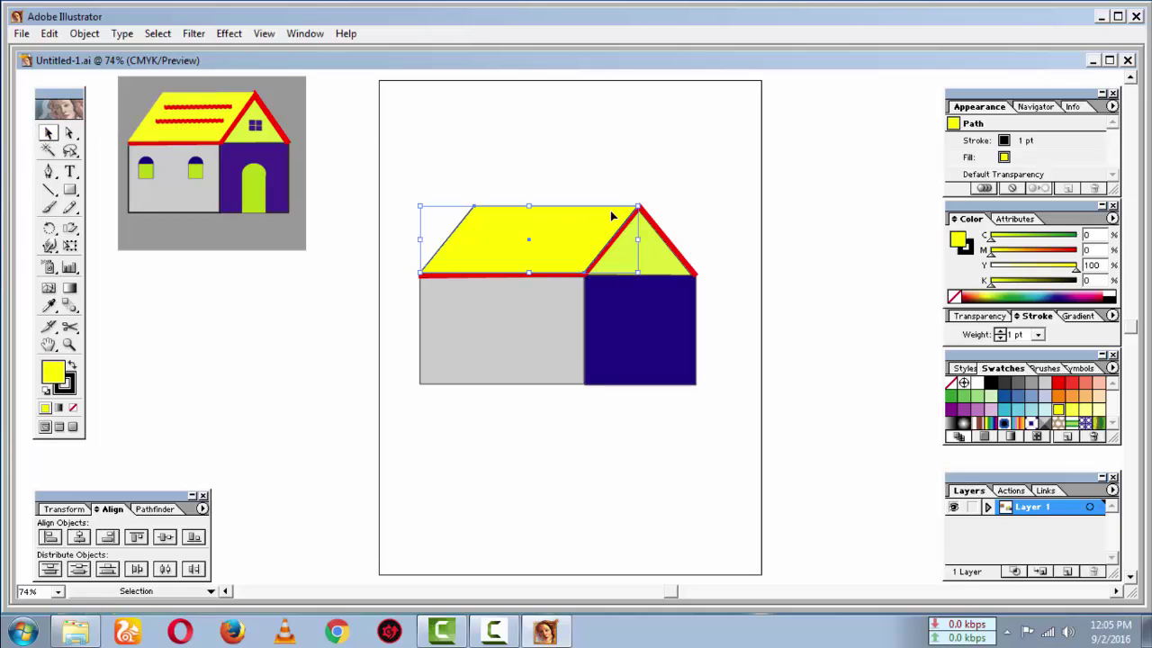
drag(529, 206, 536, 199)
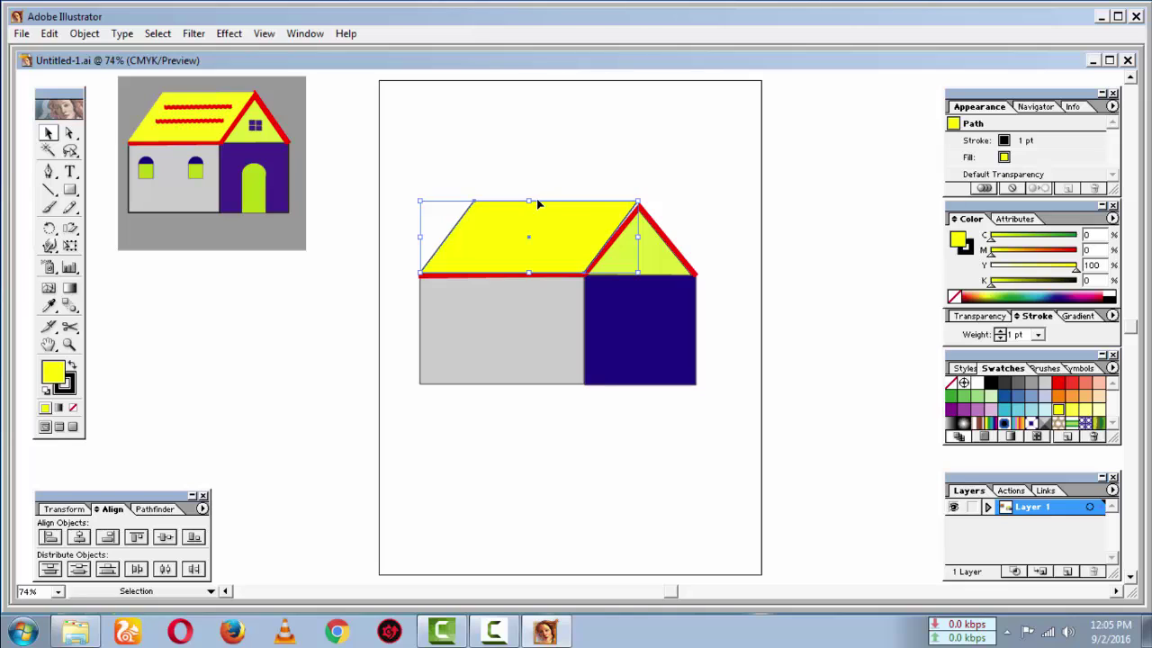
click(570, 171)
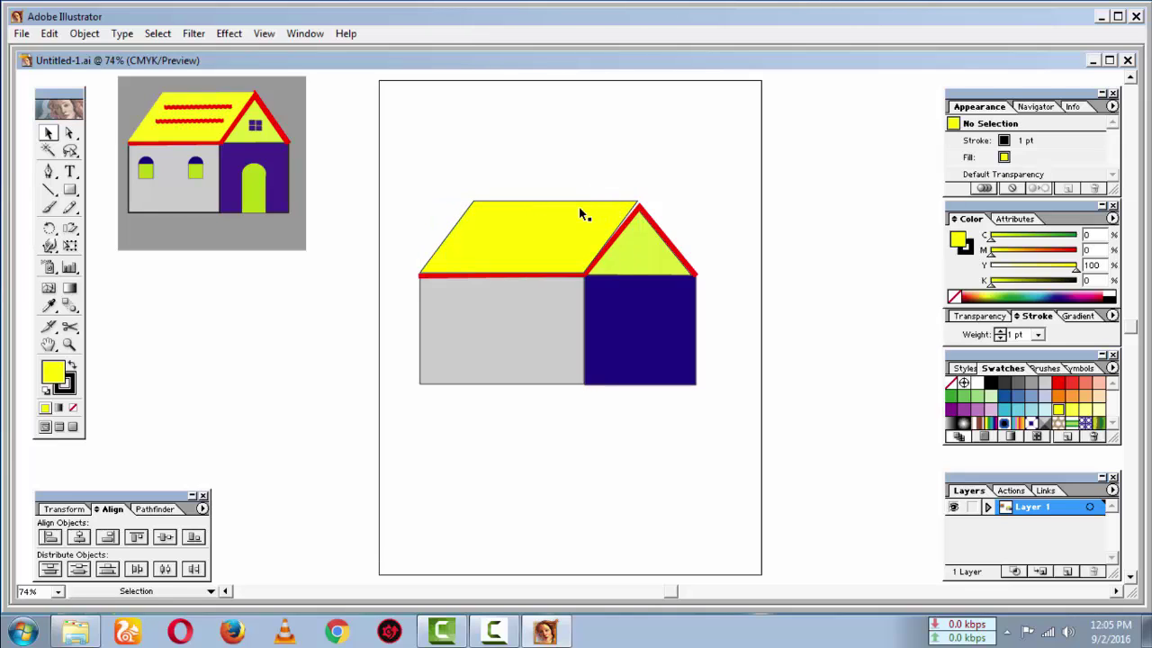
click(580, 208)
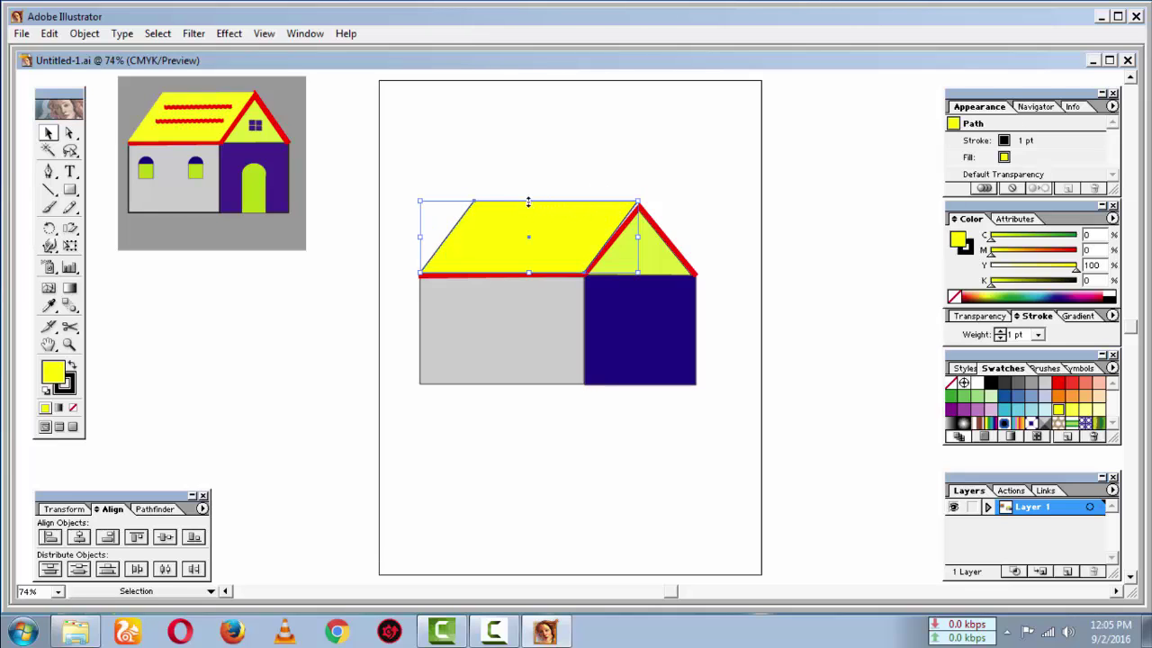
drag(528, 202, 529, 203)
click(558, 161)
click(548, 201)
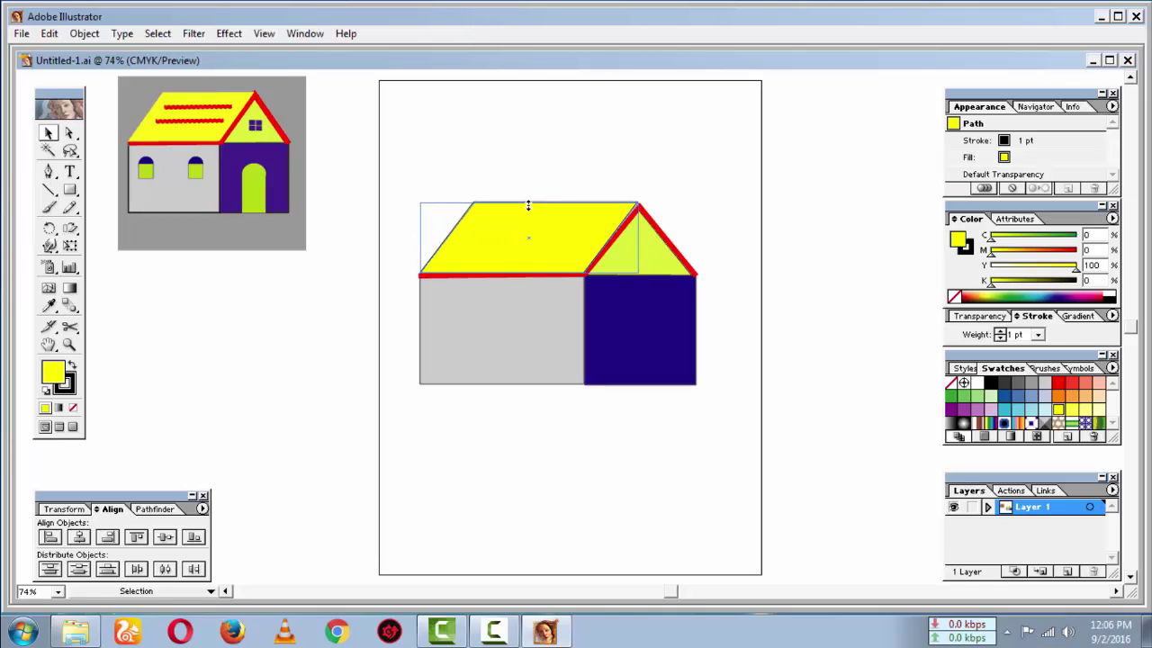
click(701, 155)
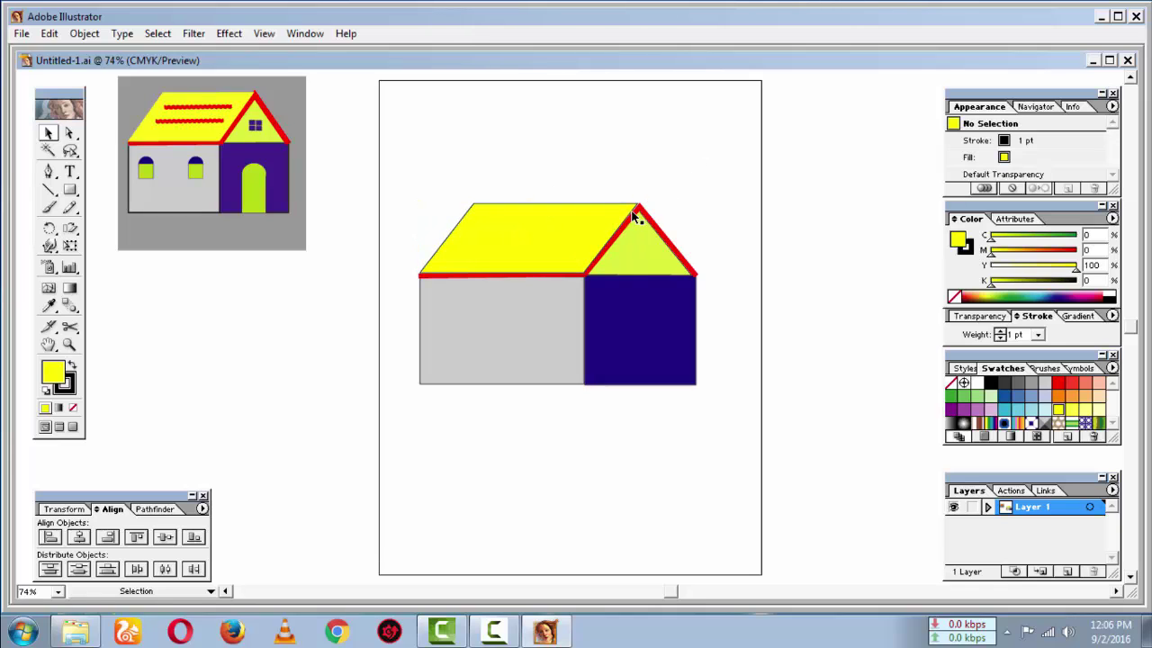
Stretch the light-green gable triangle's peak slightly upward inside its red outline, and deselect it.
click(593, 215)
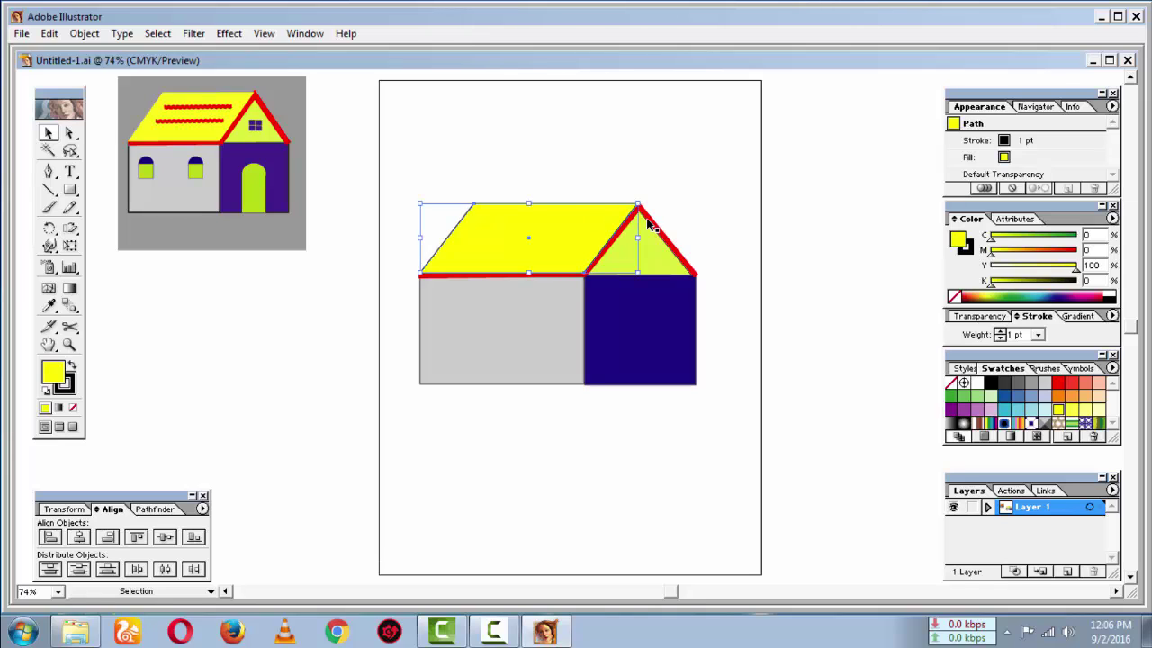
click(640, 210)
drag(639, 210, 639, 203)
click(664, 178)
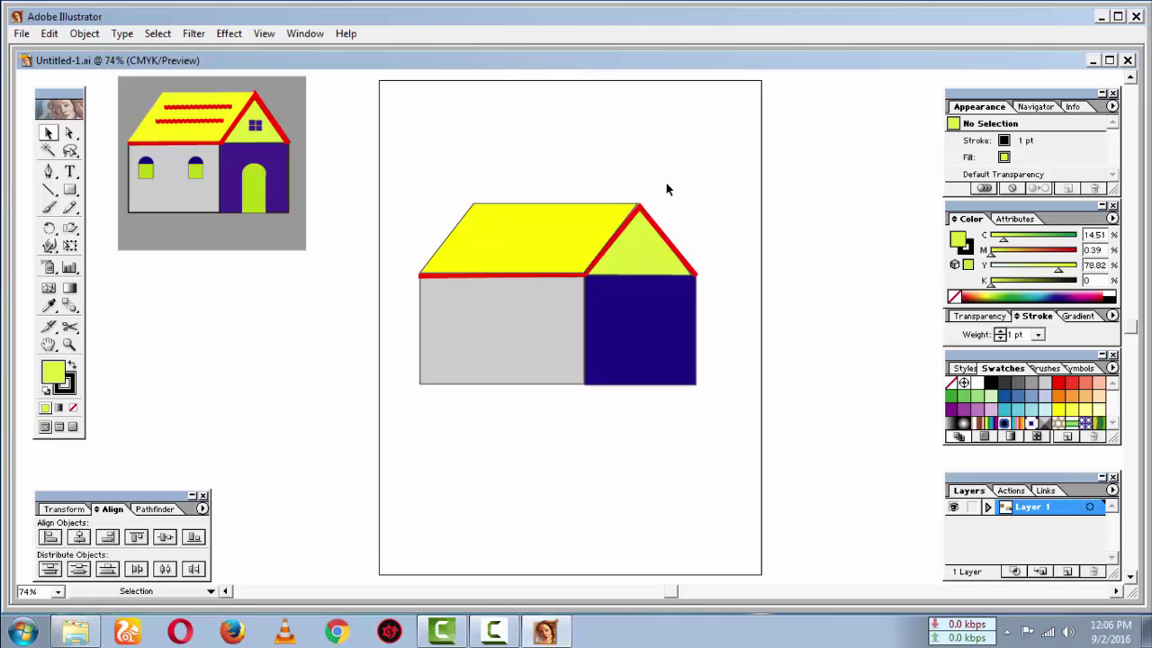
click(642, 214)
click(676, 164)
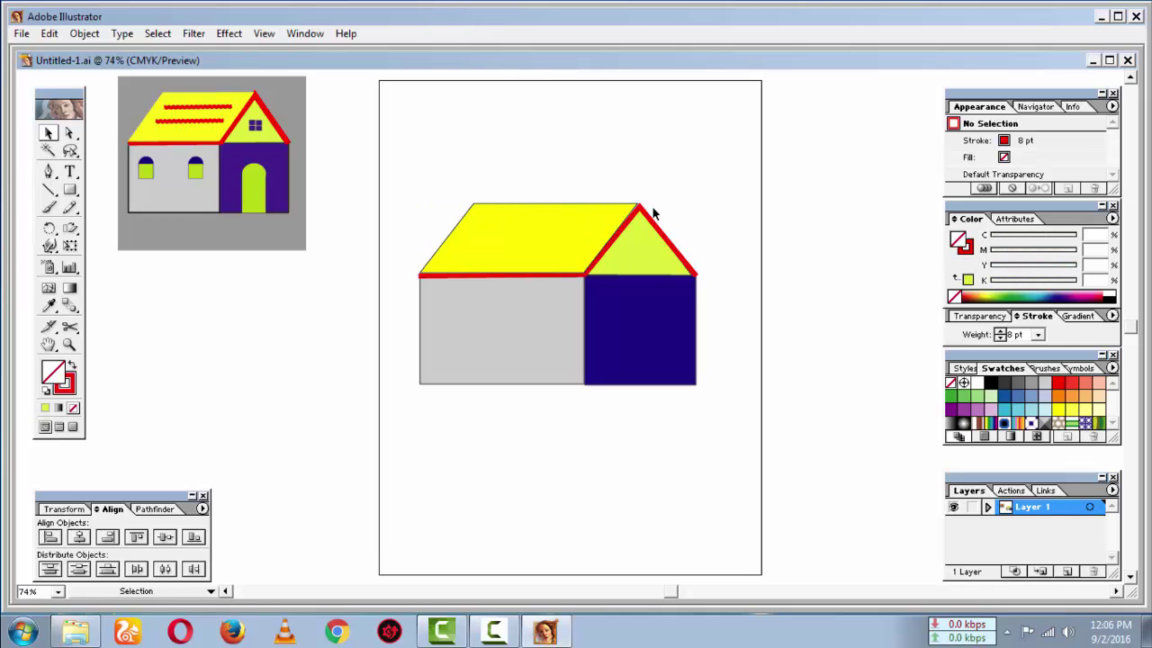
Fine-tune the yellow roof's position against the gable's red outline and the red eave line, and deselect it.
click(602, 228)
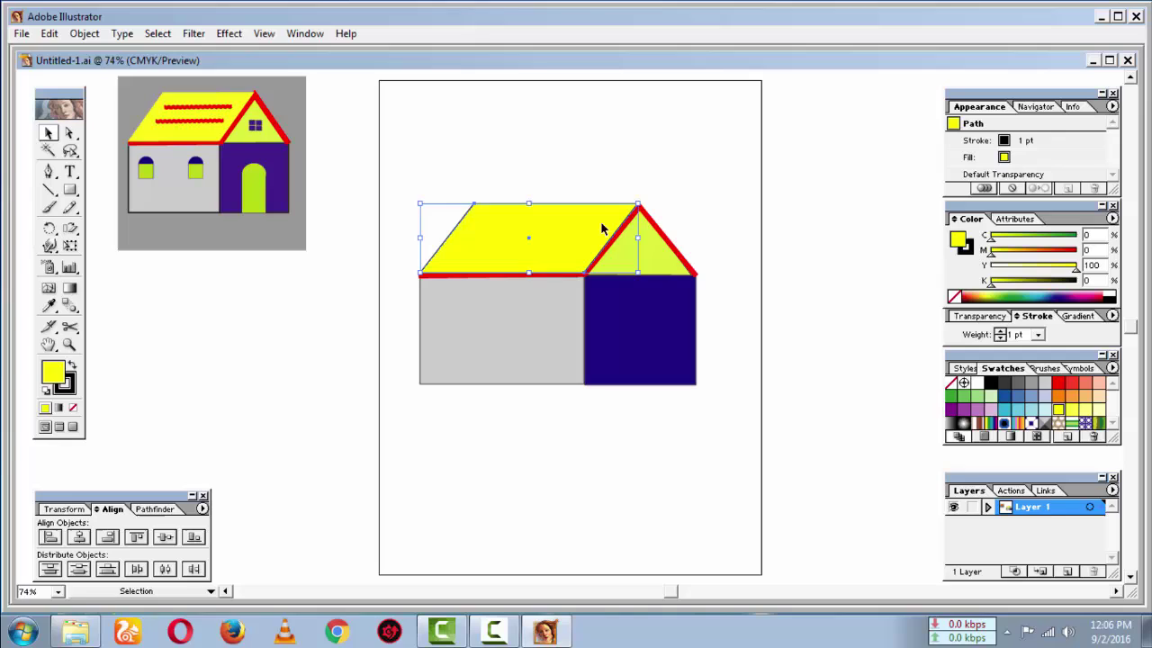
click(631, 171)
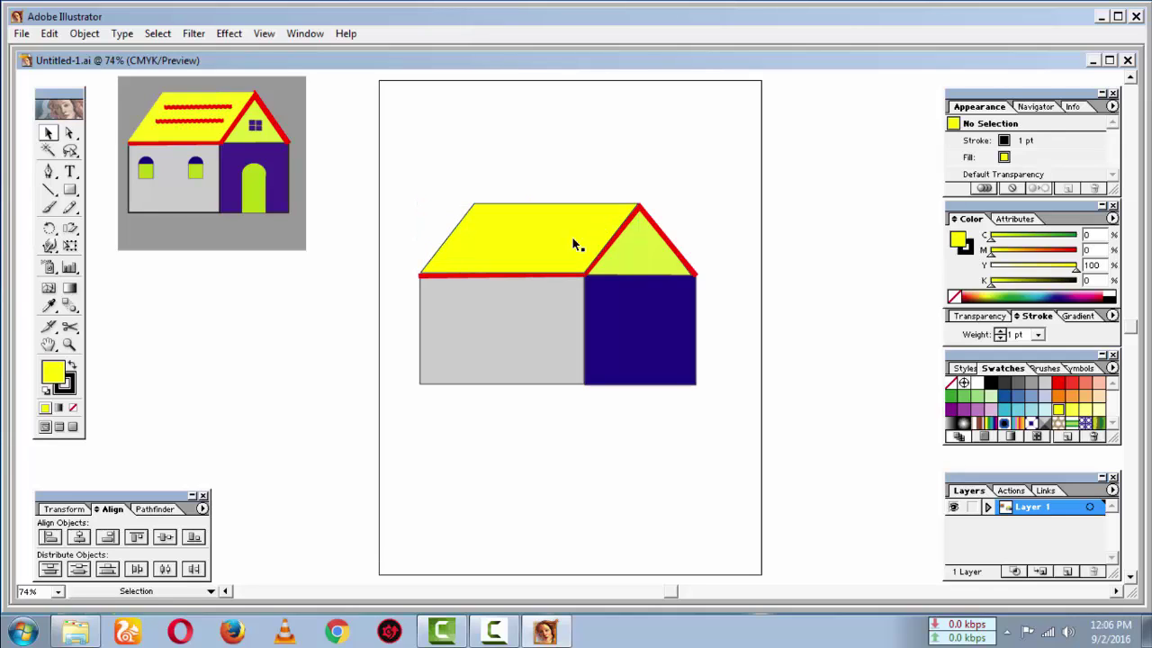
click(526, 245)
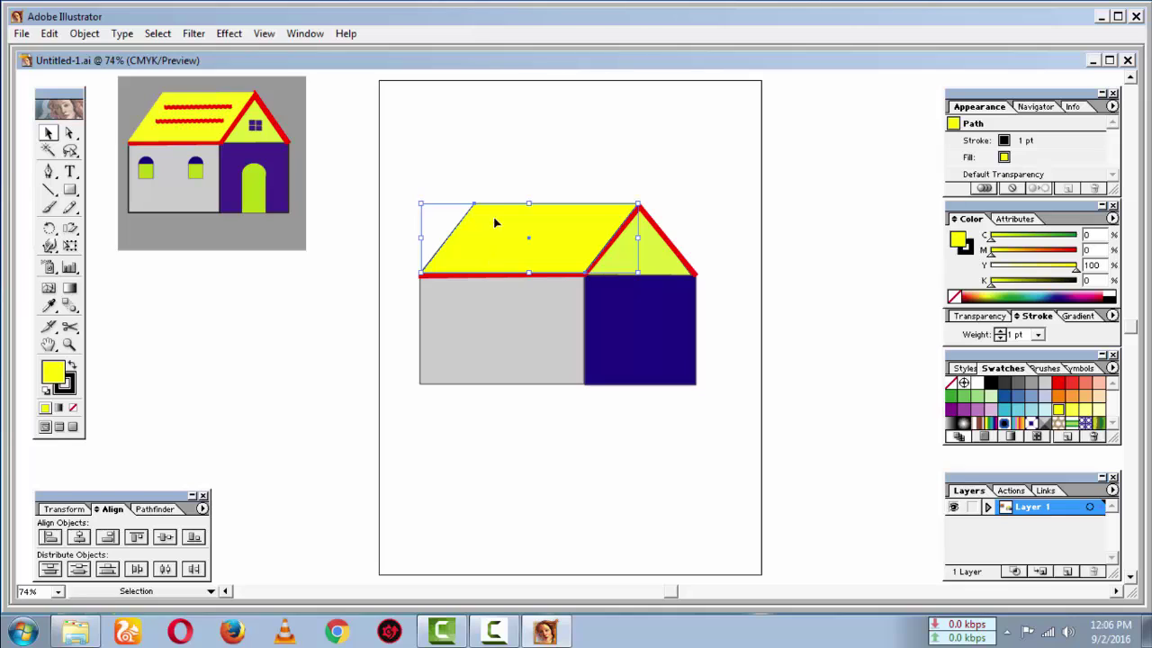
click(525, 138)
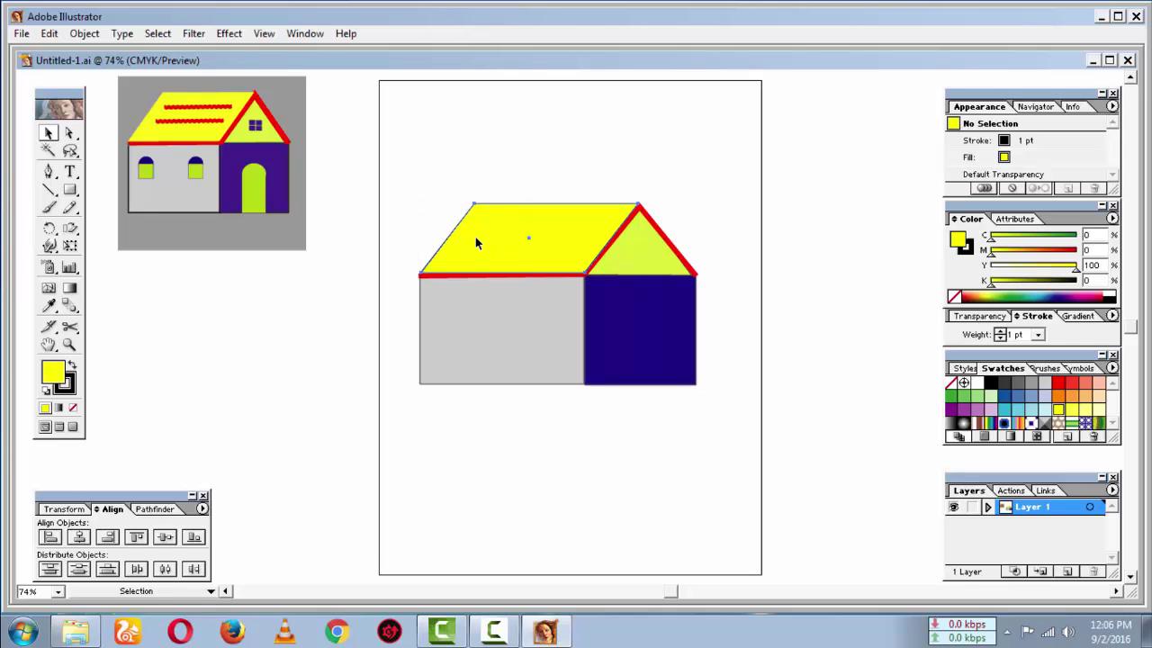
click(509, 243)
click(527, 135)
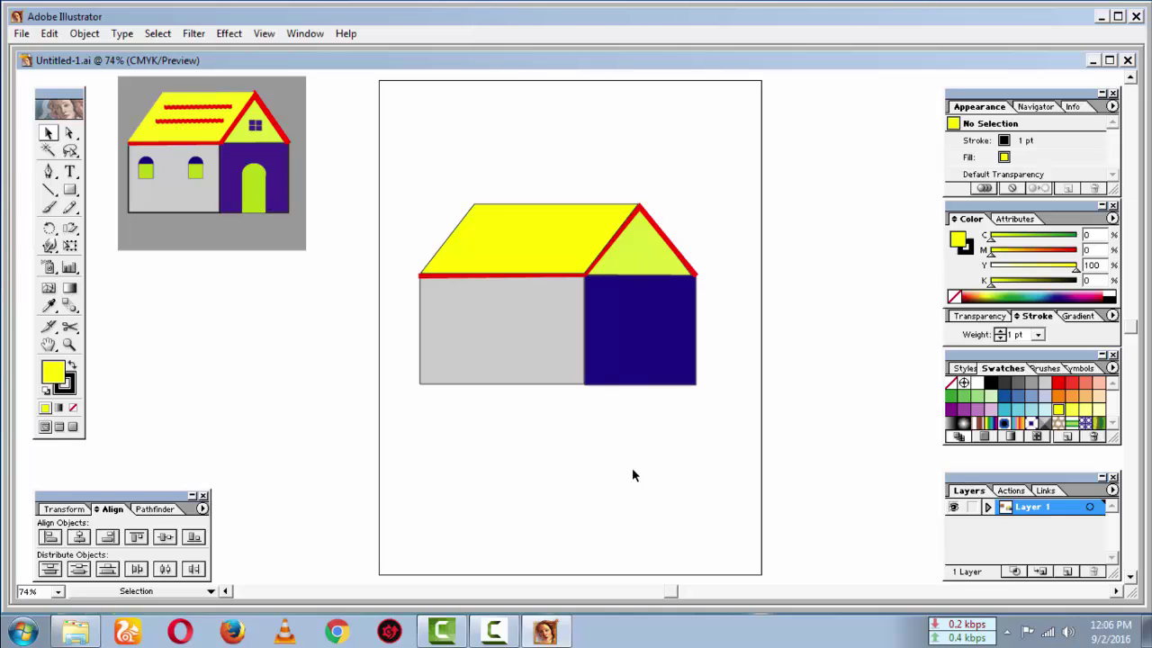
Draw a tall yellow rectangle below the house and a circle about 84 pt across over its upper end.
click(72, 190)
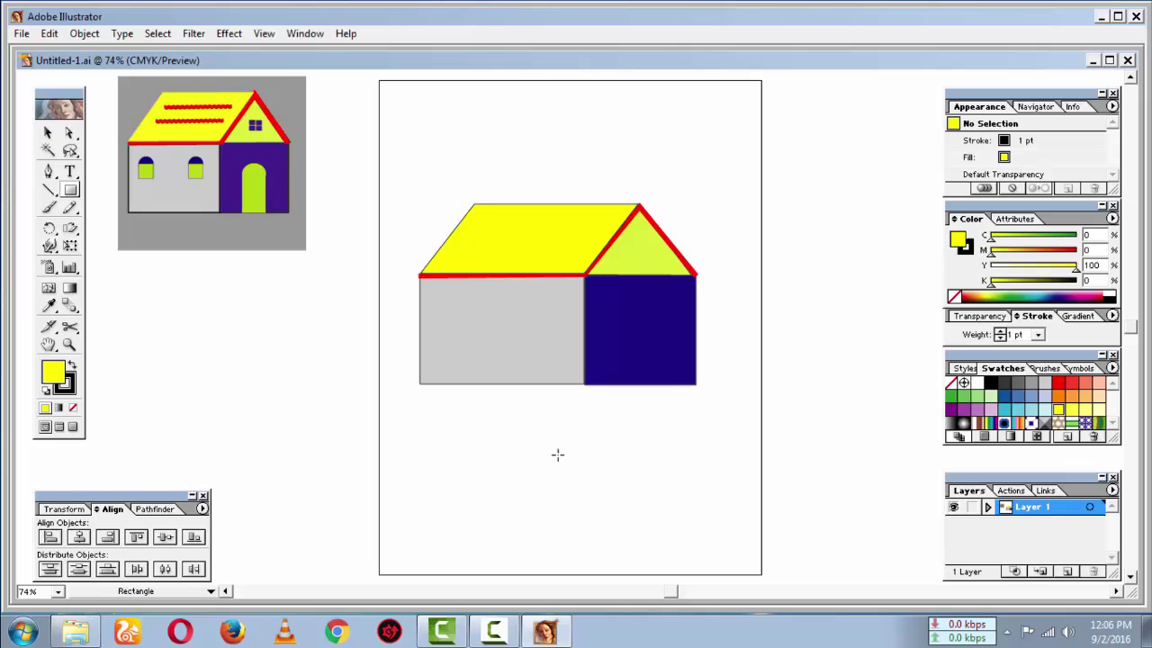
drag(535, 438, 588, 535)
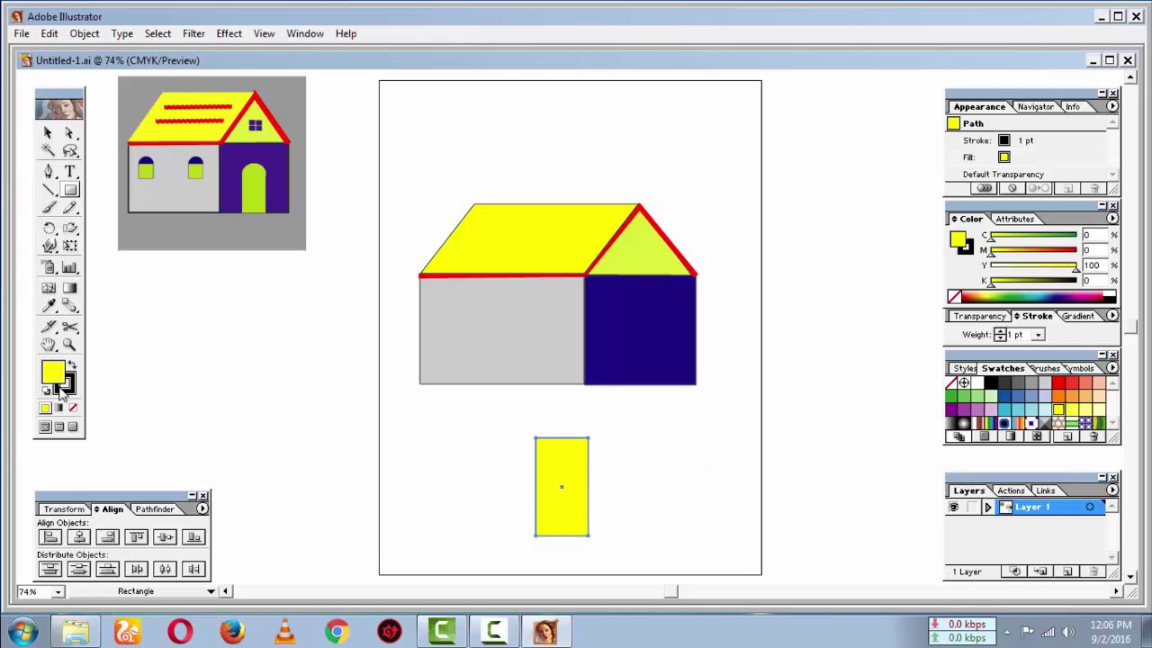
drag(71, 199, 133, 202)
drag(537, 415, 590, 462)
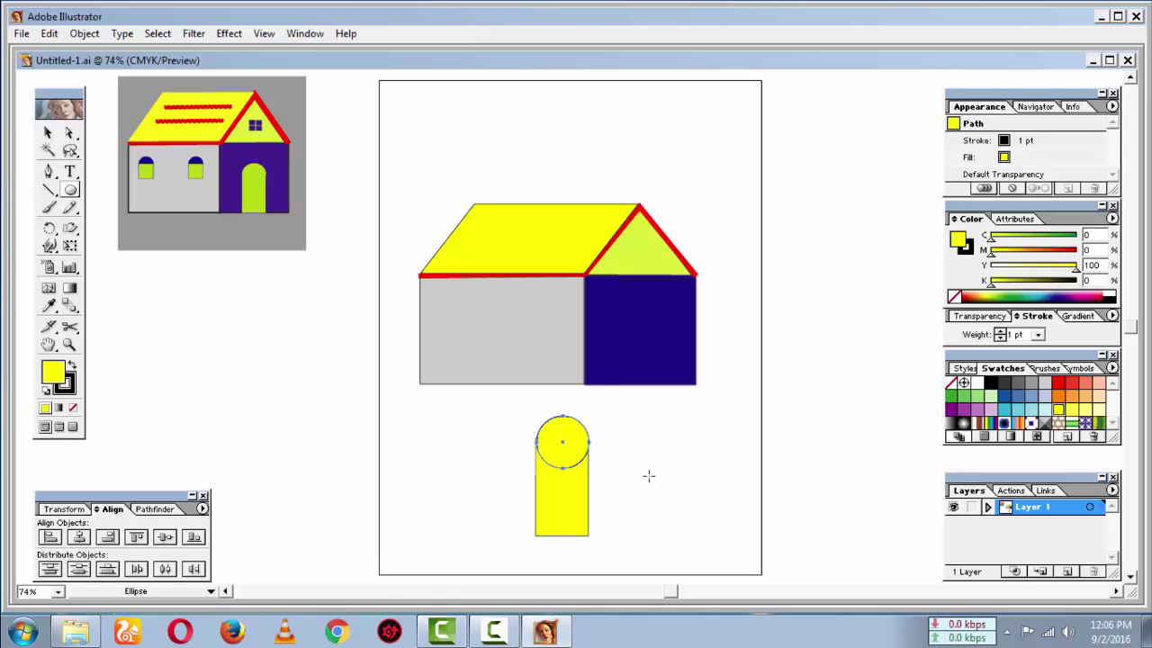
Nudge the circle left so its sides line up with the yellow rectangle, and deselect it.
key(Left)
click(716, 483)
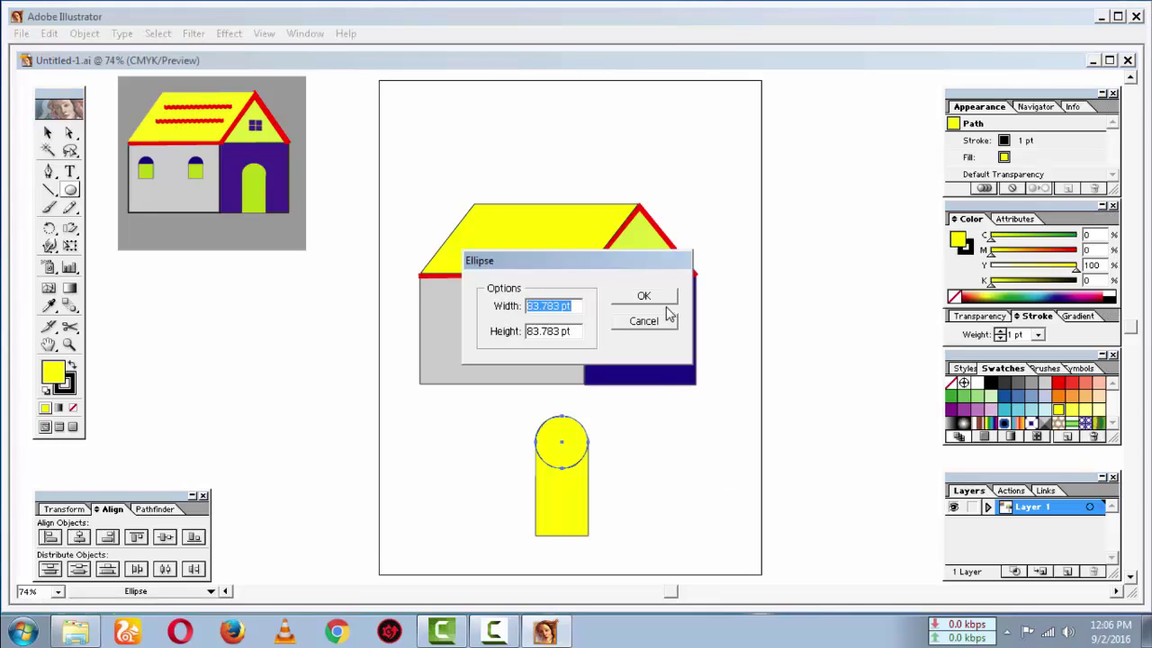
click(656, 323)
click(48, 132)
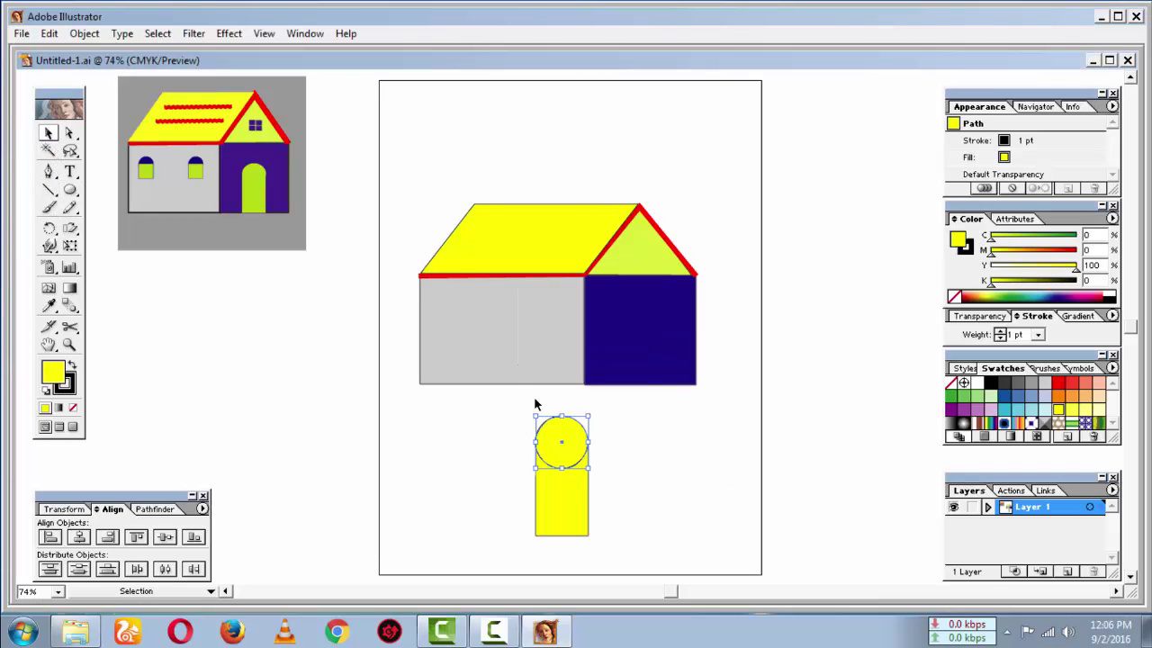
click(630, 472)
click(566, 461)
click(699, 493)
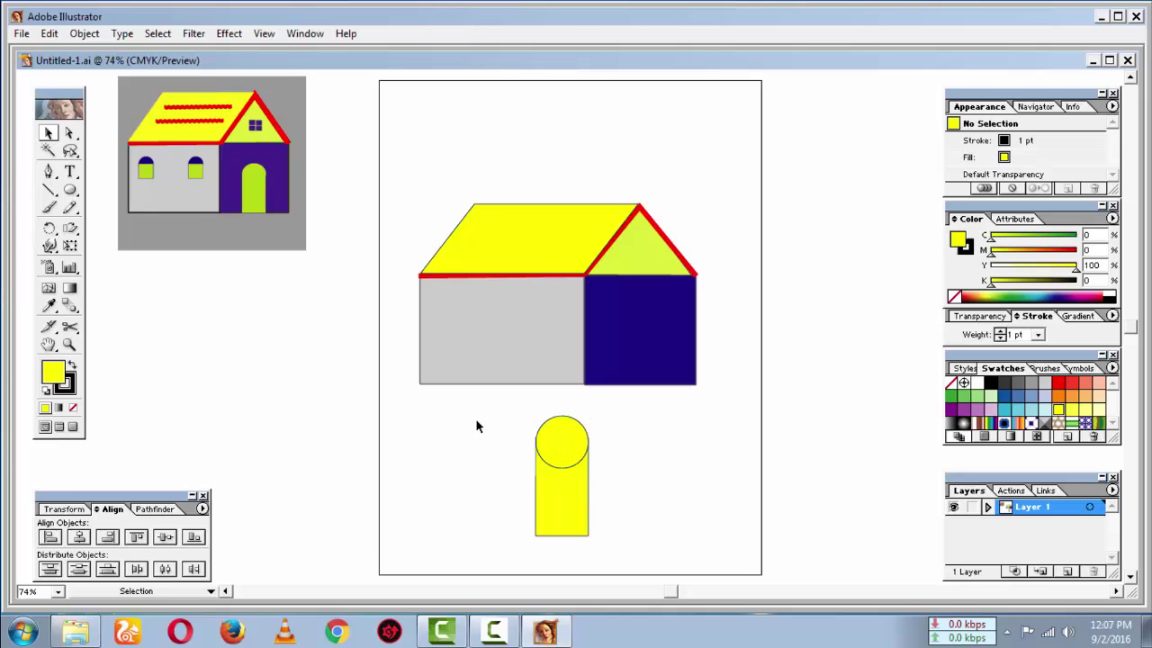
Group the yellow rectangle and circle into one arched door.
drag(477, 414, 618, 531)
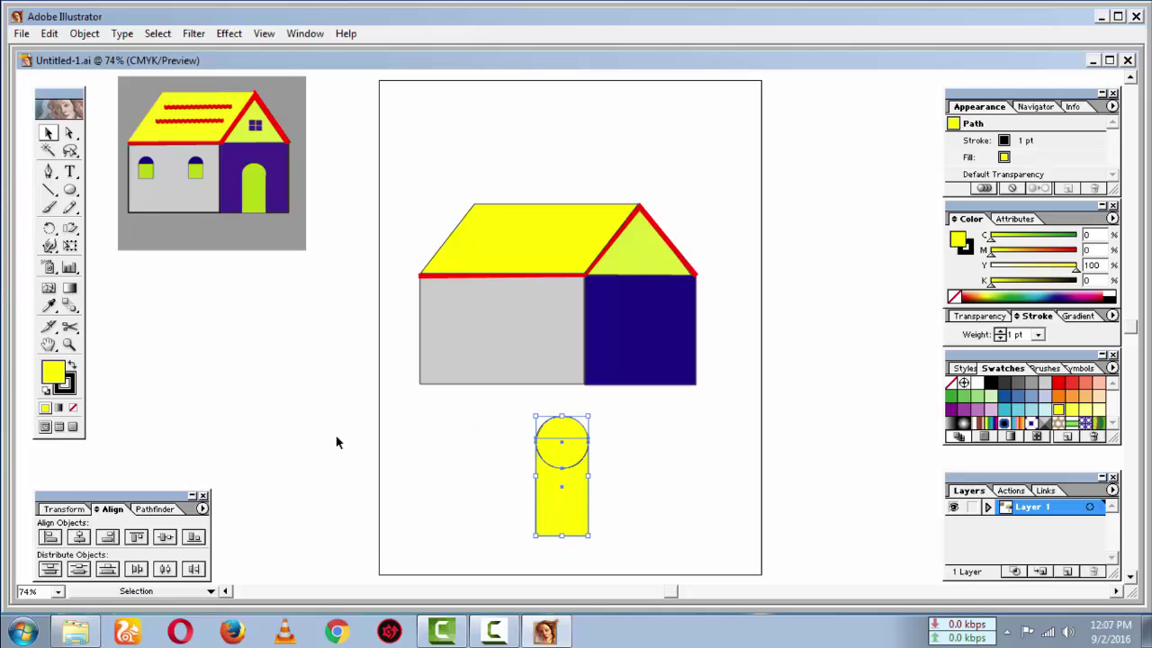
right_click(558, 491)
click(593, 332)
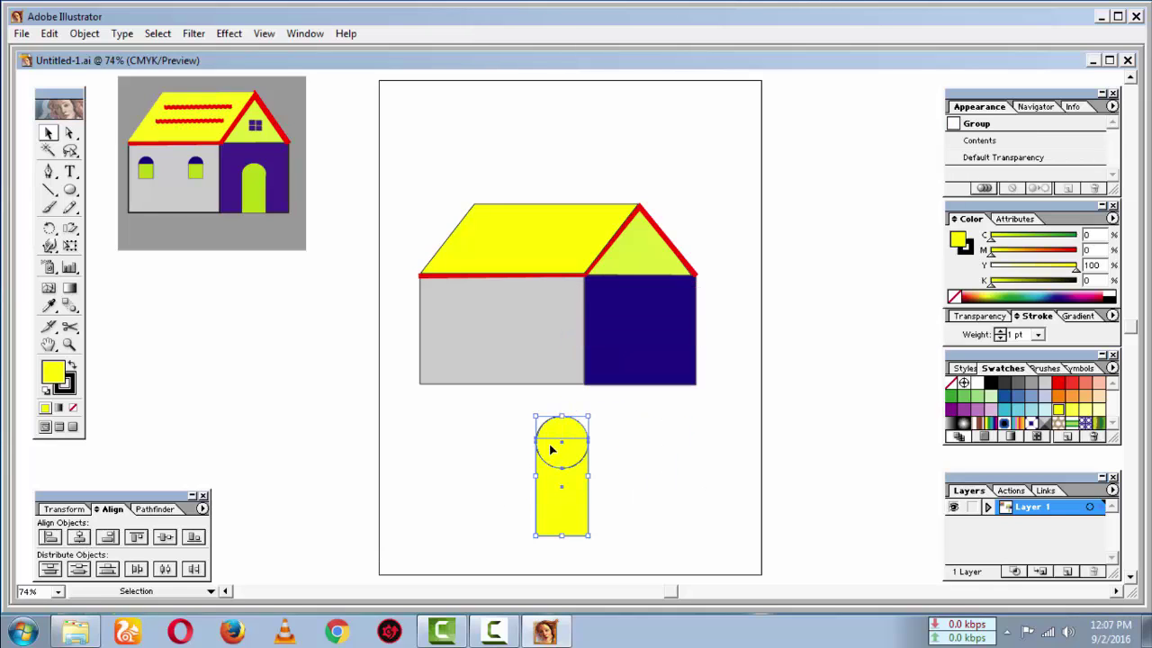
Move the arched door onto the blue wall, shrink it to fit, and set its base on the wall's bottom edge.
drag(552, 449, 626, 309)
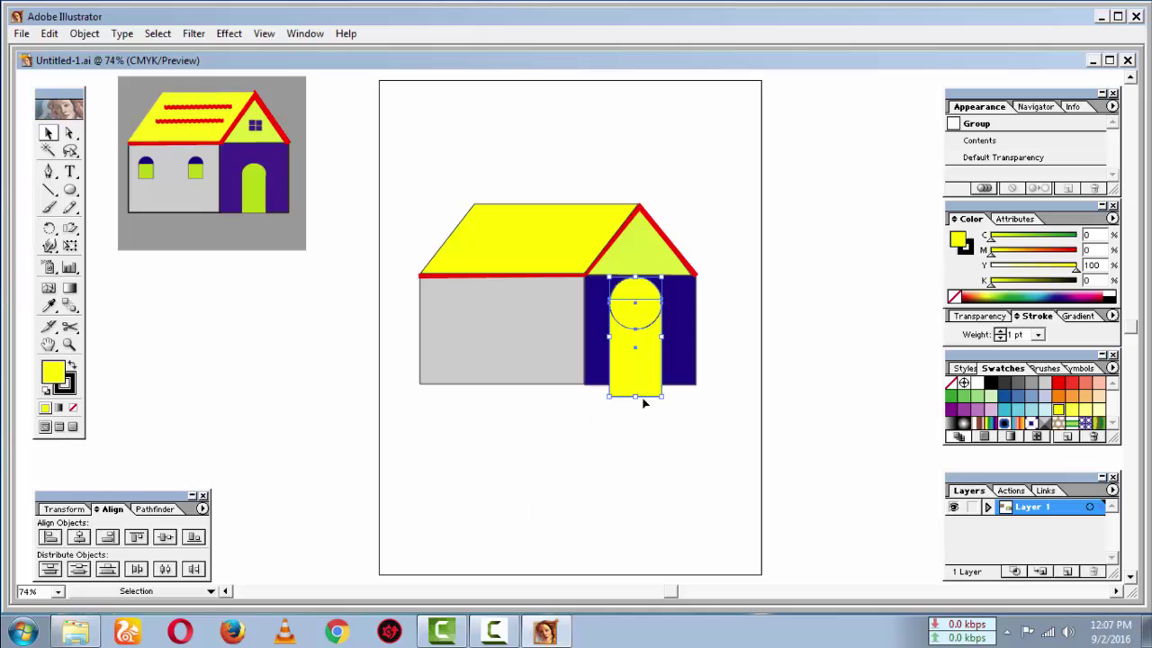
mouse_move(633, 400)
mouse_down()
mouse_move(641, 360)
mouse_move(644, 384)
mouse_up()
drag(664, 341, 649, 341)
click(652, 430)
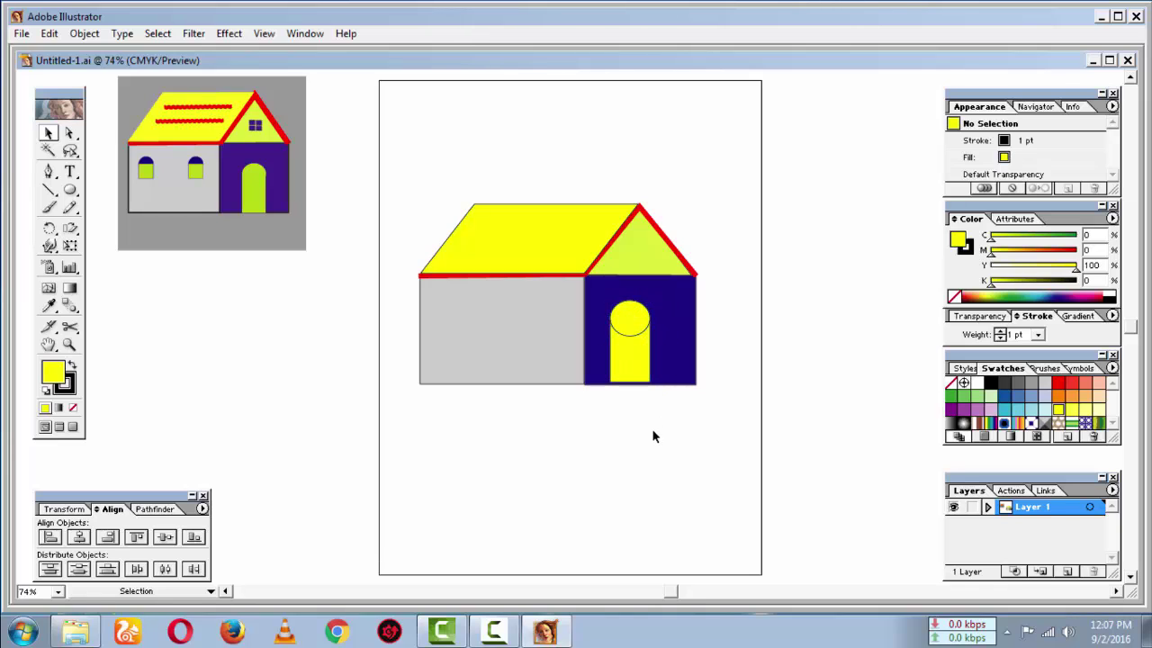
click(643, 360)
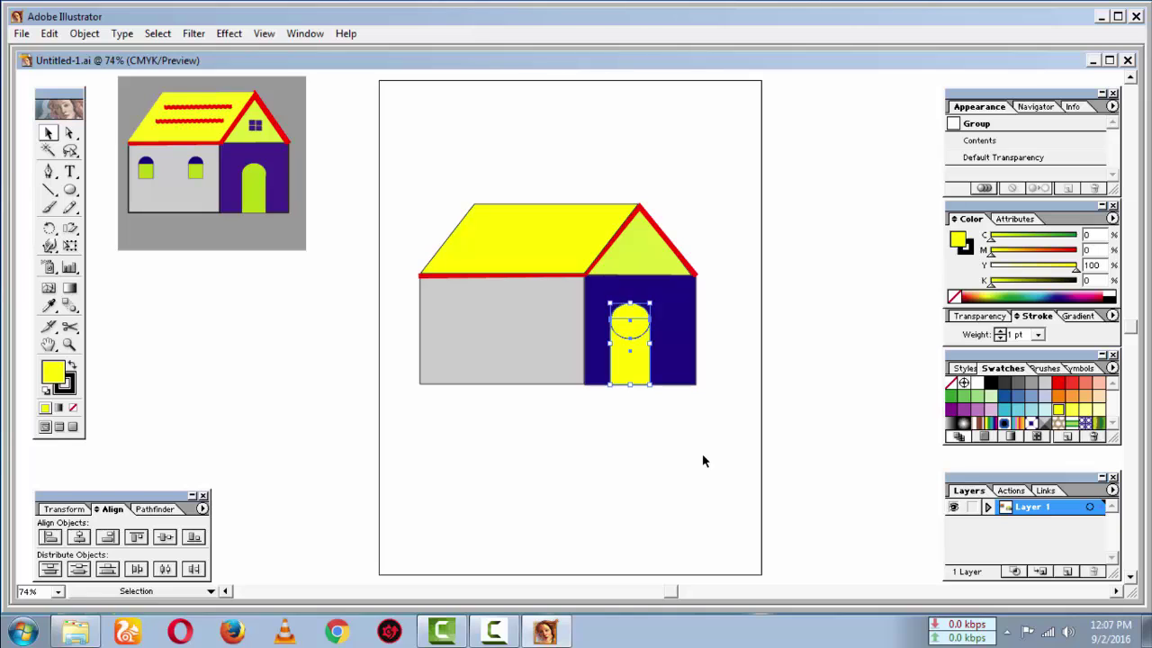
click(703, 460)
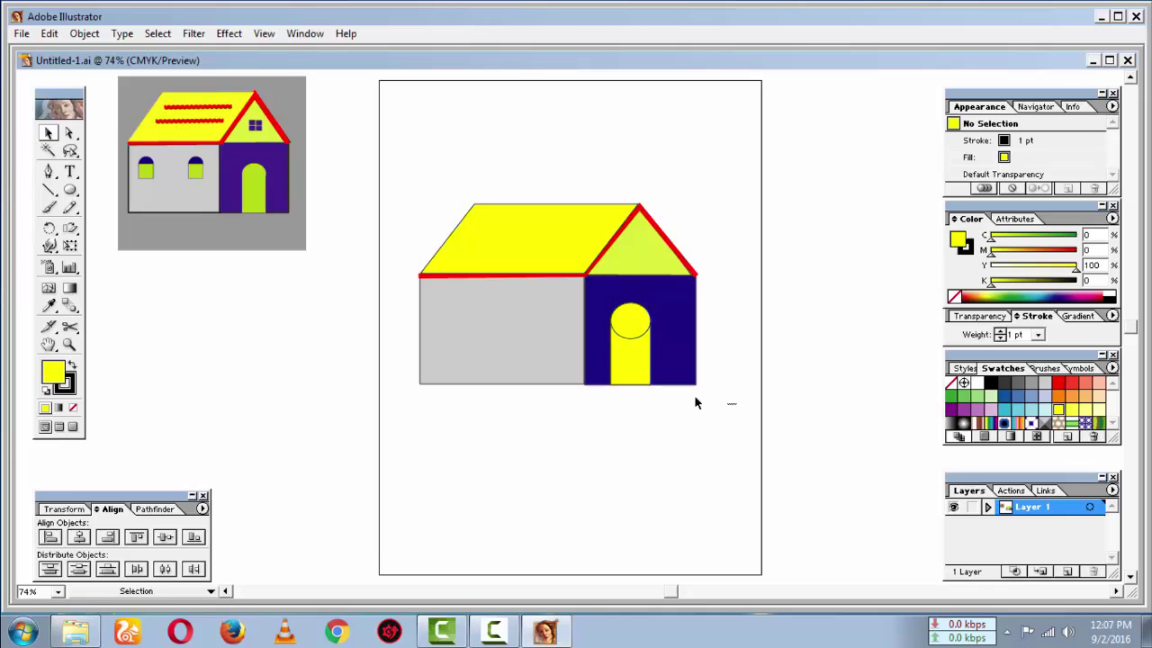
Try to center the gray wall, blue wall and door horizontally on each other, and undo the alignment.
drag(696, 402, 583, 359)
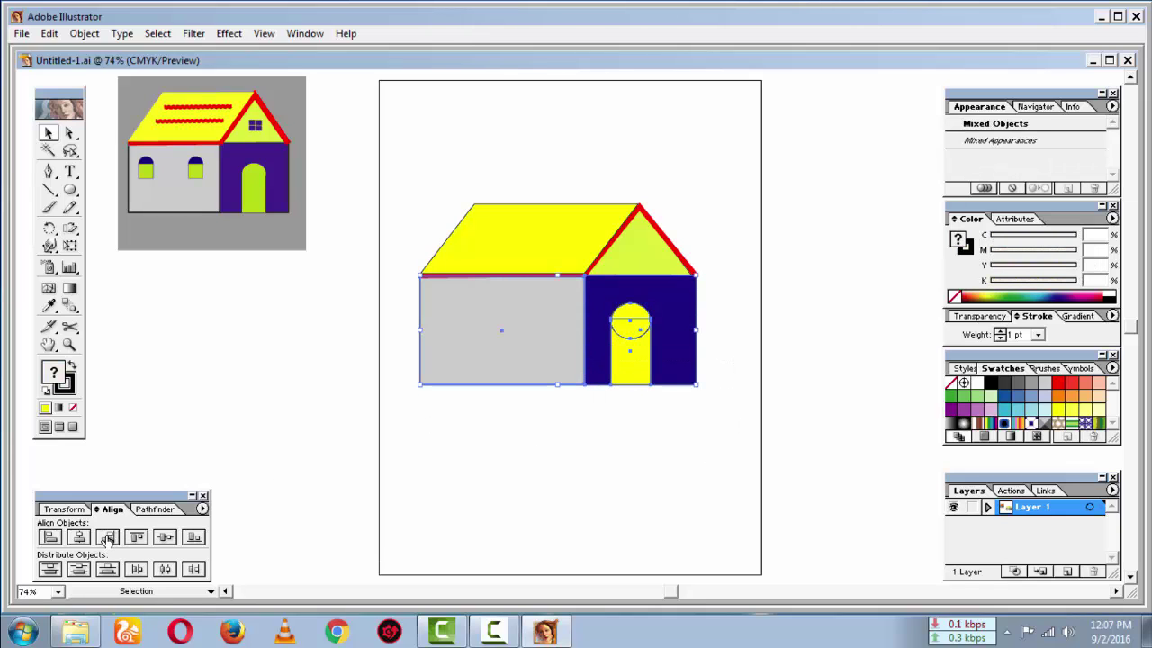
click(80, 538)
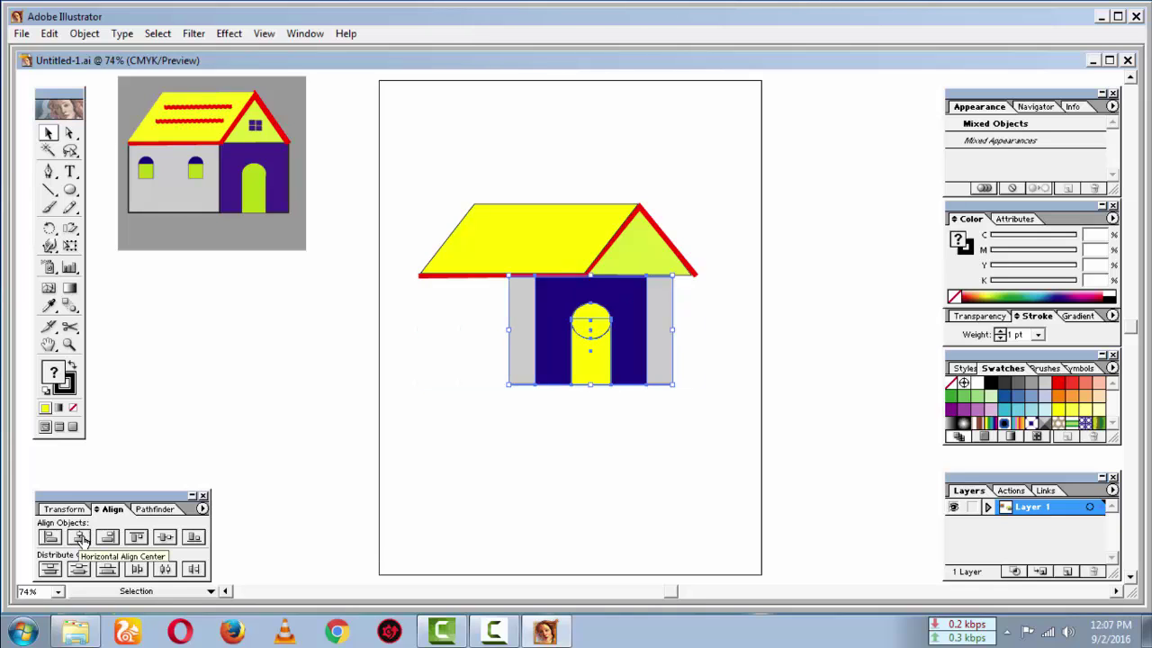
key(ctrl+z)
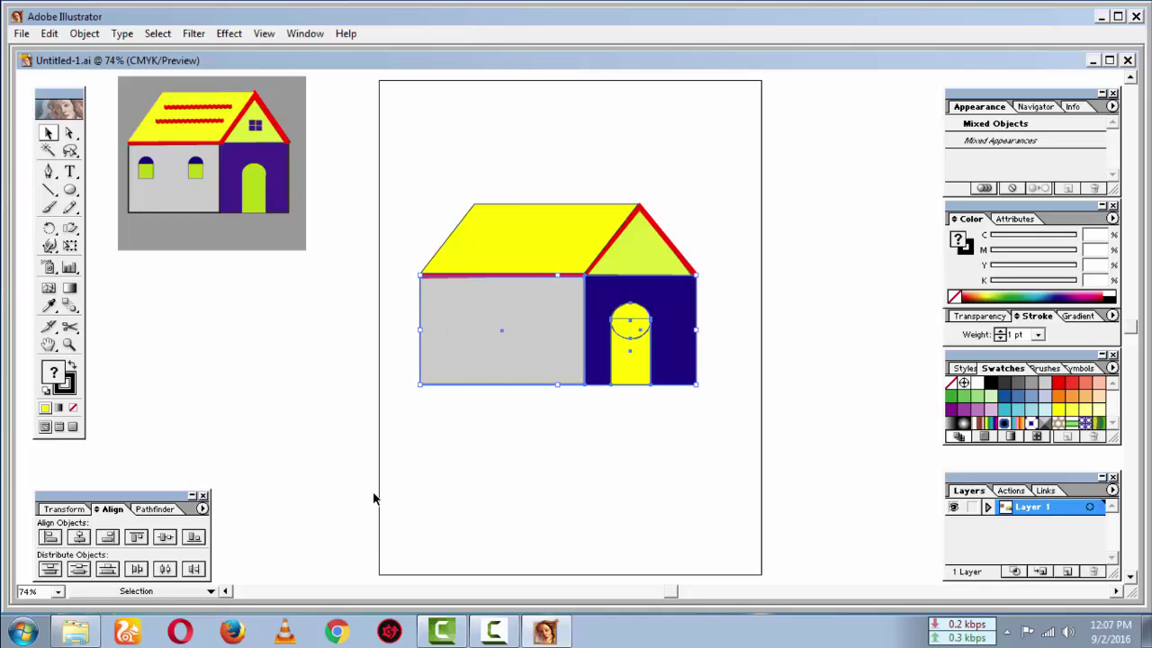
click(644, 436)
Align the door and the blue wall on their horizontal centers, and group the two.
drag(716, 393, 599, 353)
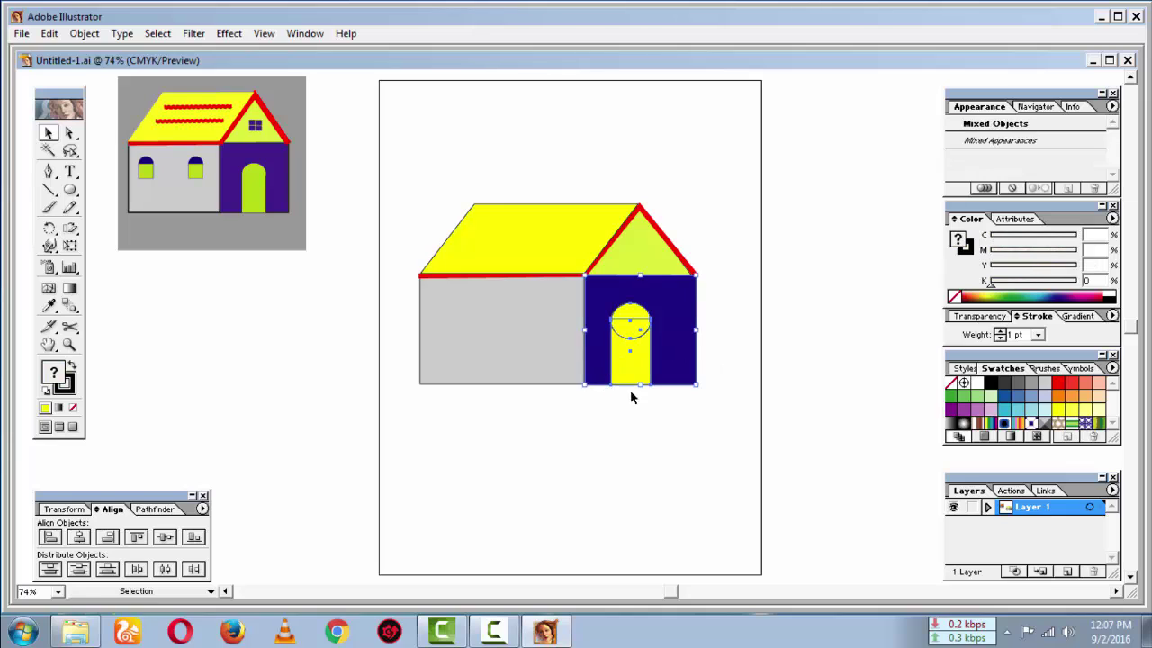
click(80, 538)
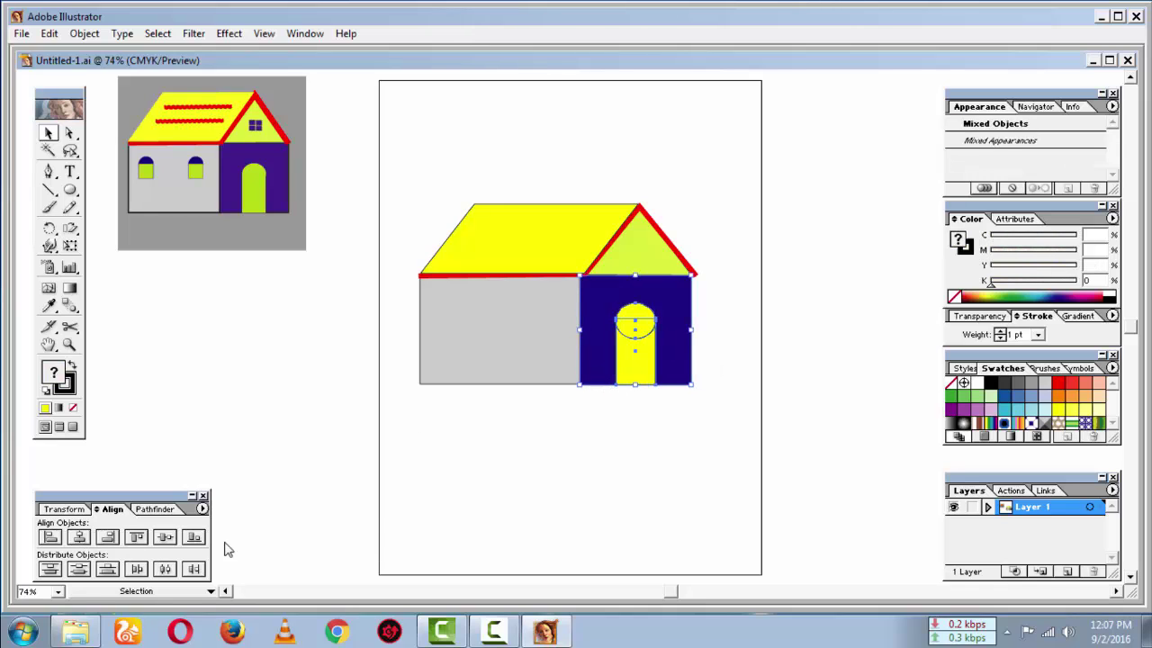
click(394, 518)
click(679, 293)
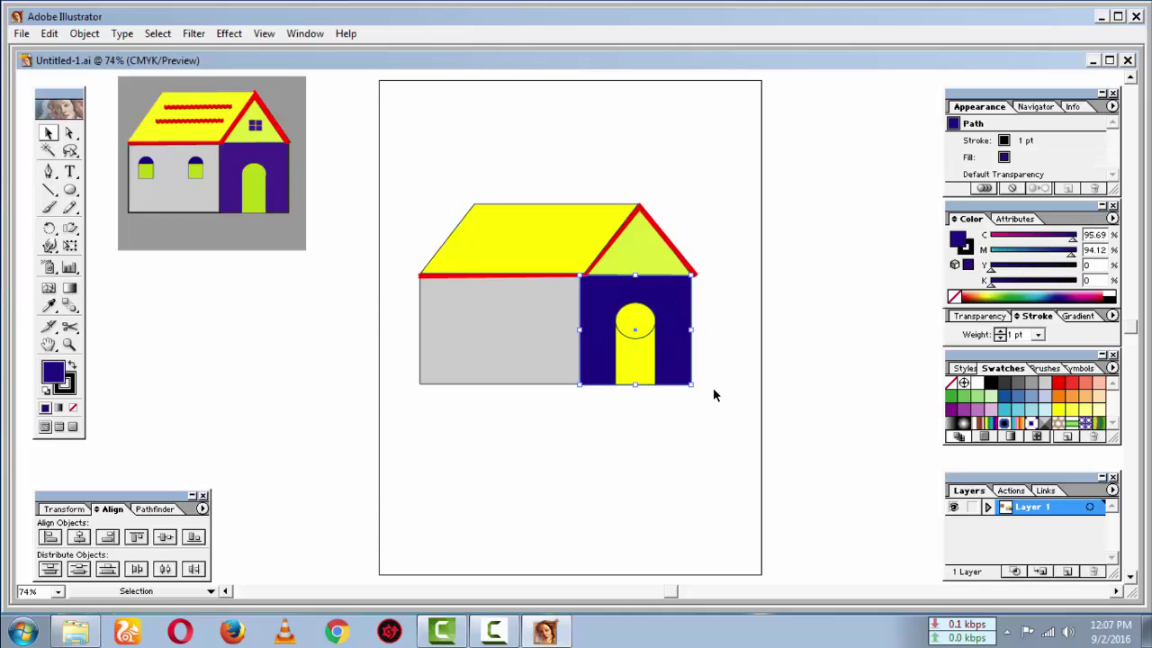
drag(709, 412, 613, 353)
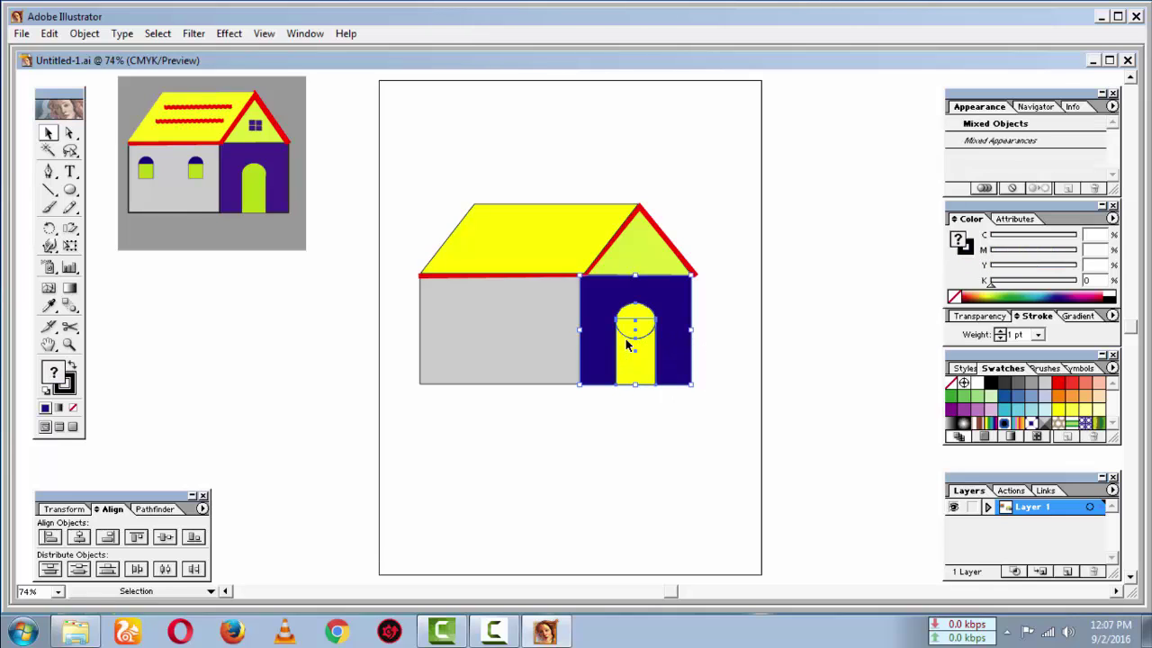
right_click(611, 357)
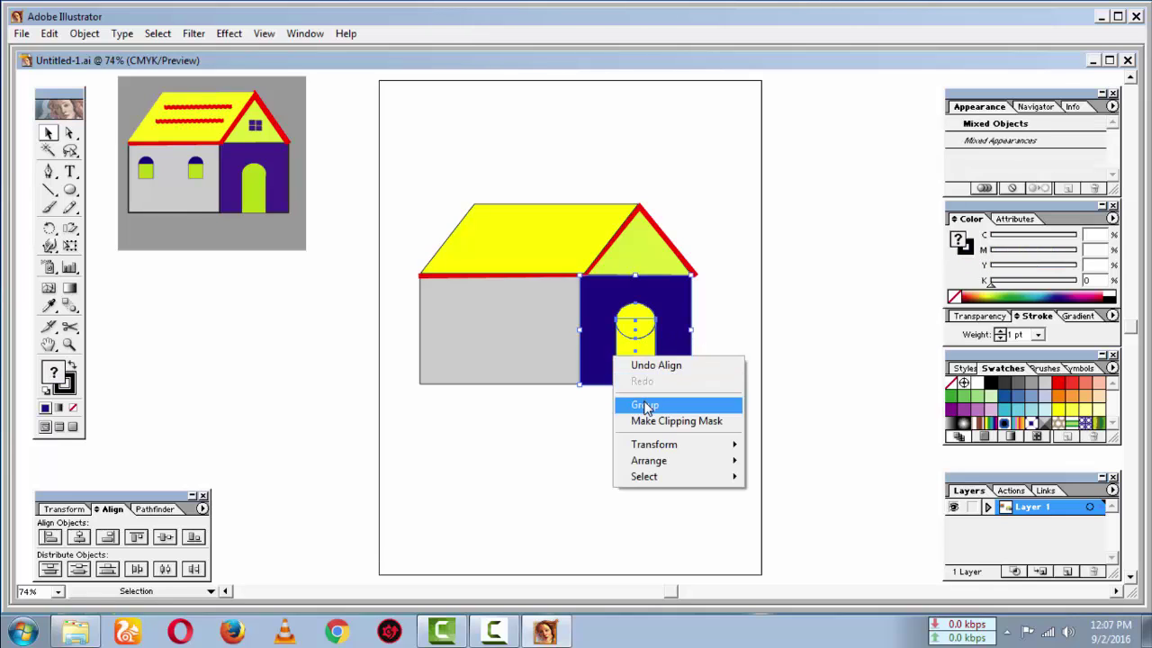
click(644, 405)
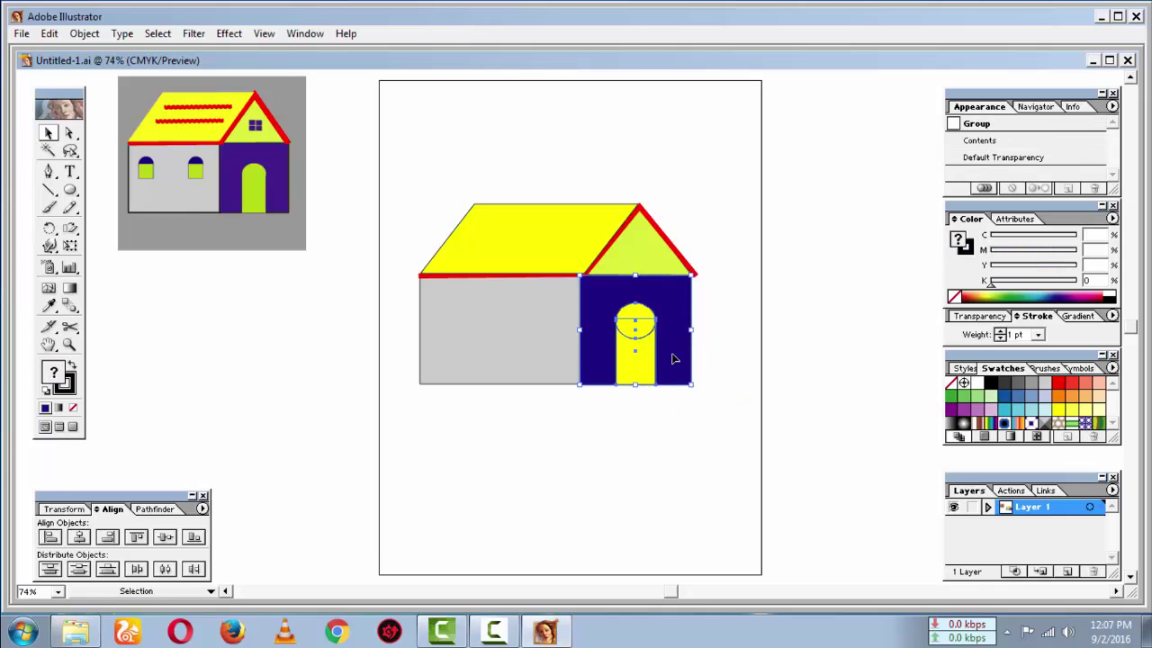
Nudge the blue wall and door group right until it sits flush beside the gray wall and under the gable.
key(Right)
key(Right)
key(Right)
key(Right)
key(Right)
key(Right)
key(Right)
key(Right)
key(Right)
key(Right)
click(693, 456)
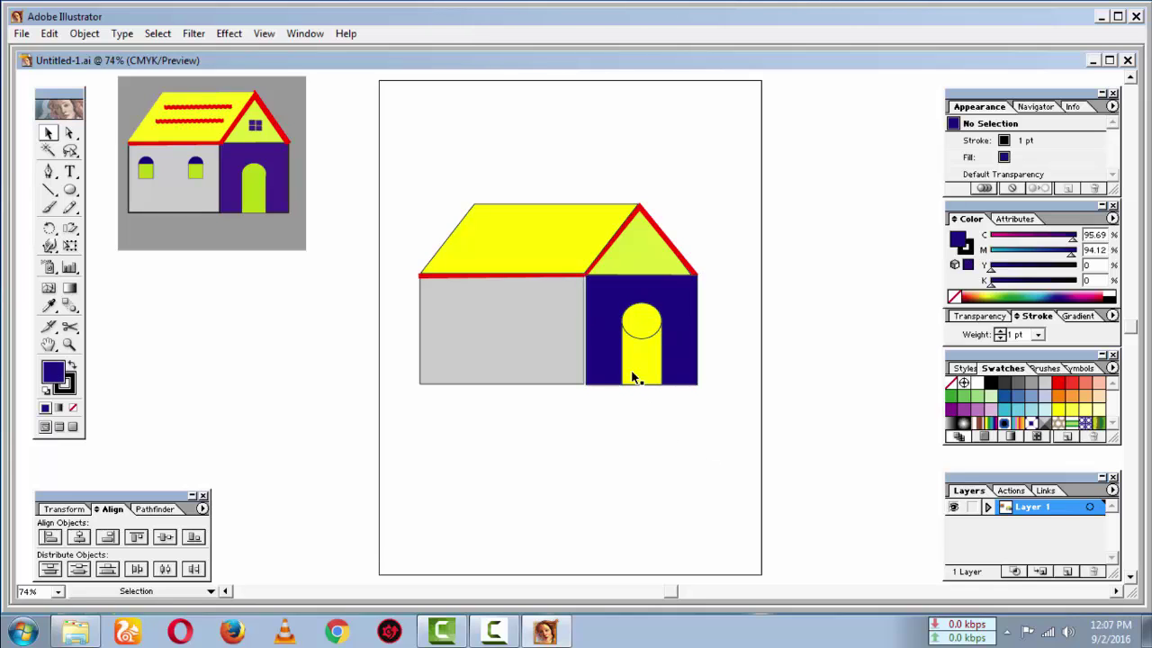
click(690, 319)
key(Left)
key(Left)
key(Left)
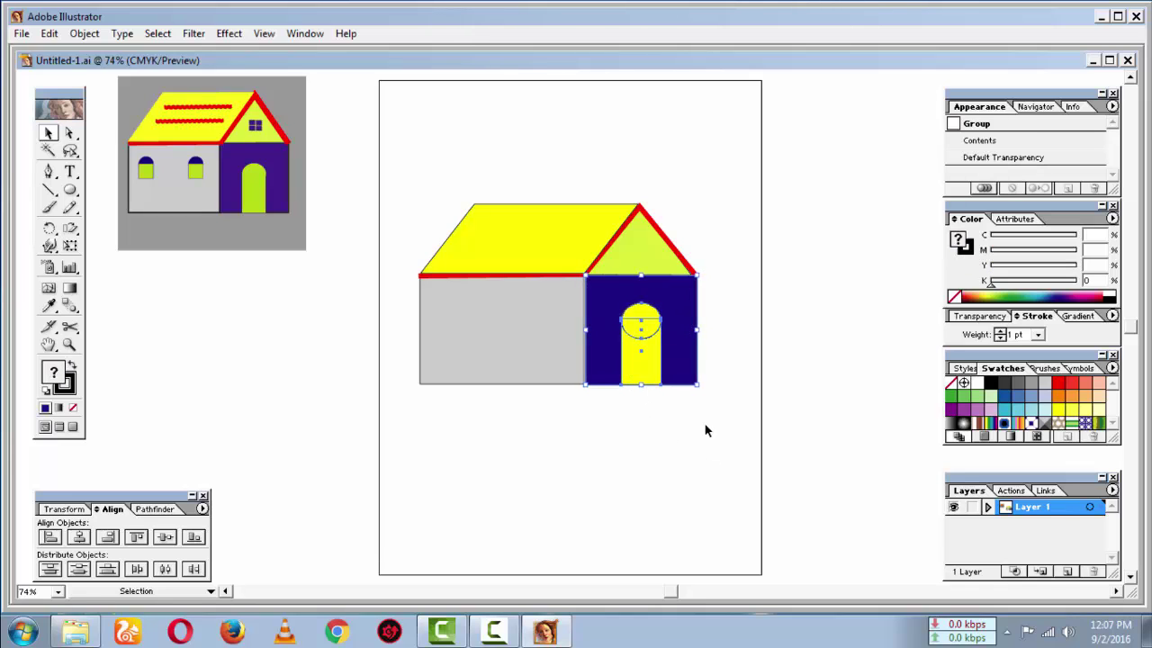
click(677, 459)
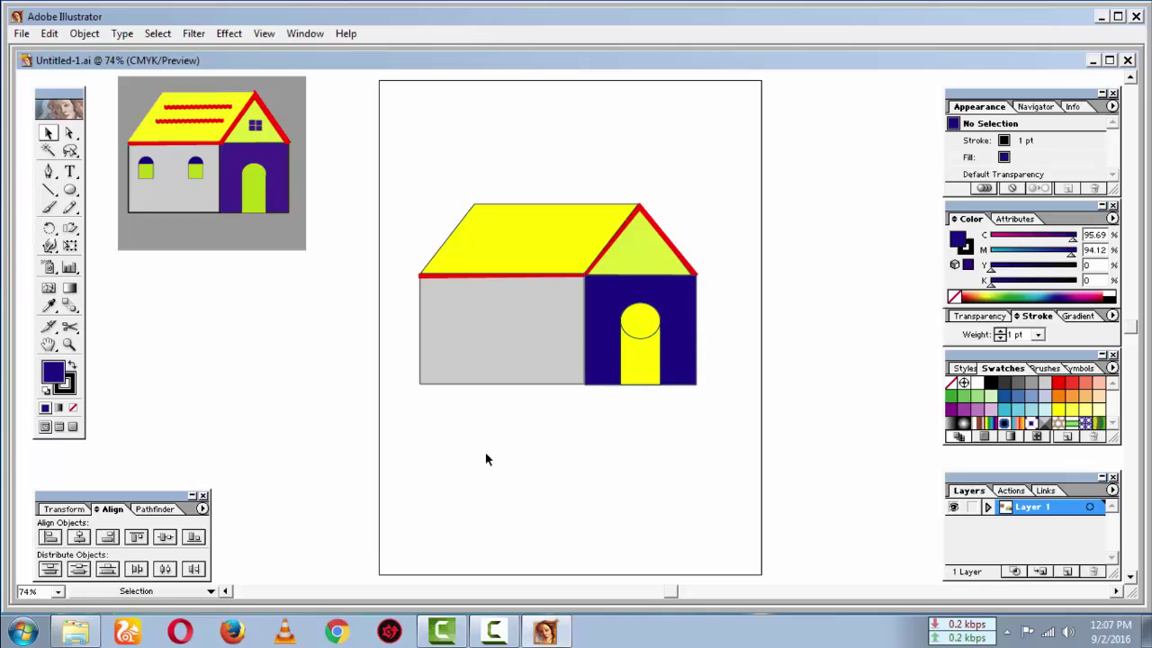
Ungroup the blue wall and door, and undo the small accidental move of both objects.
click(645, 358)
click(620, 473)
click(646, 363)
right_click(646, 362)
click(677, 404)
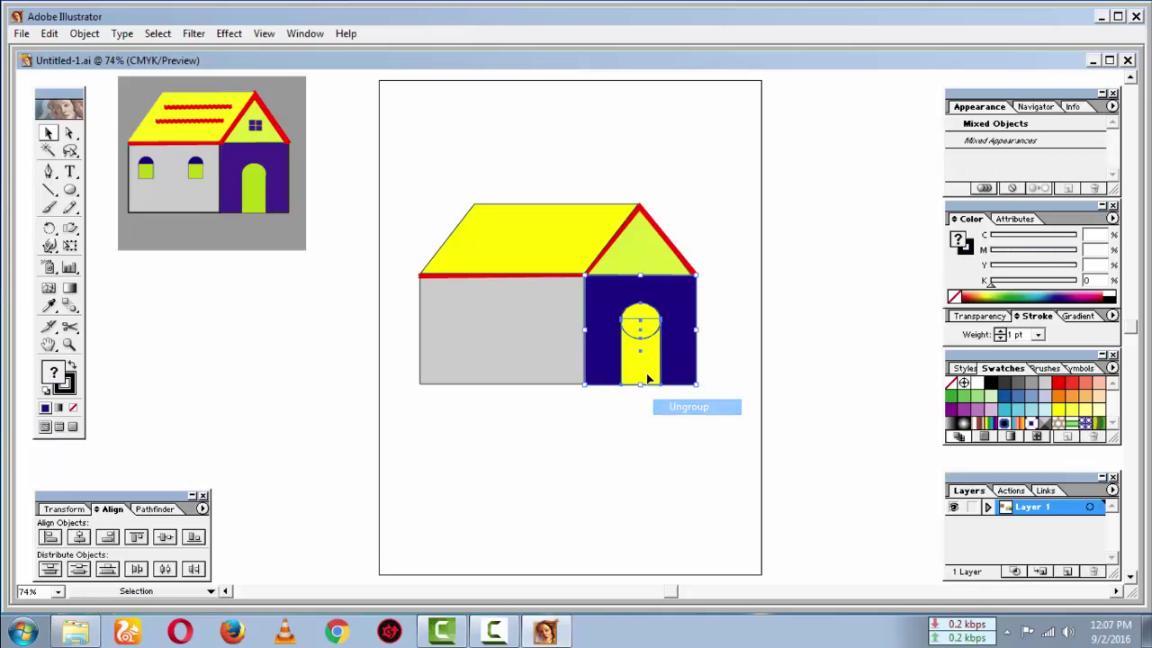
mouse_move(644, 365)
mouse_down()
mouse_move(600, 475)
mouse_move(642, 420)
mouse_move(639, 360)
mouse_up()
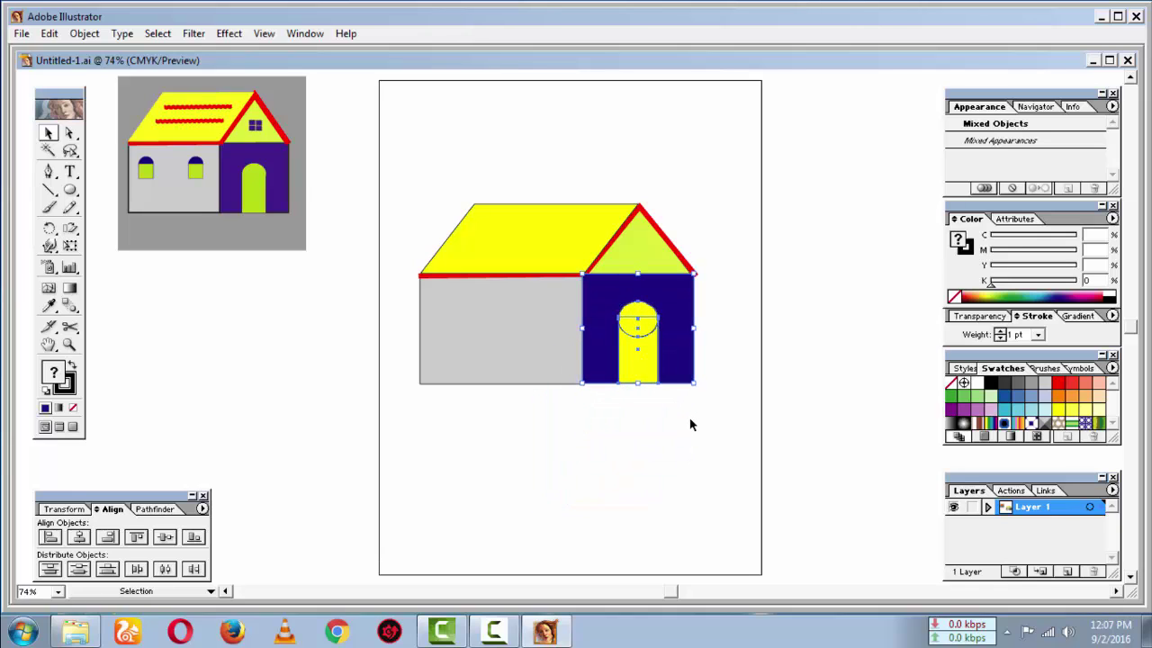
key(ctrl+z)
Move the arched door out of the blue wall into the empty area below the house.
right_click(681, 359)
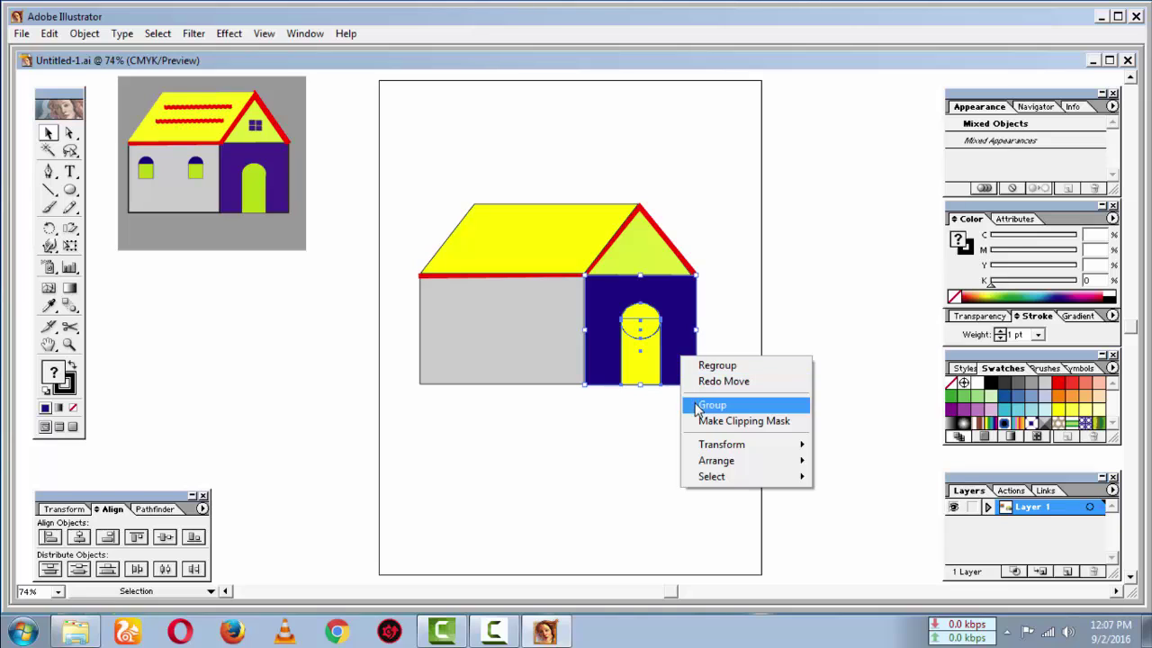
click(709, 405)
click(648, 438)
drag(637, 360, 570, 516)
click(622, 497)
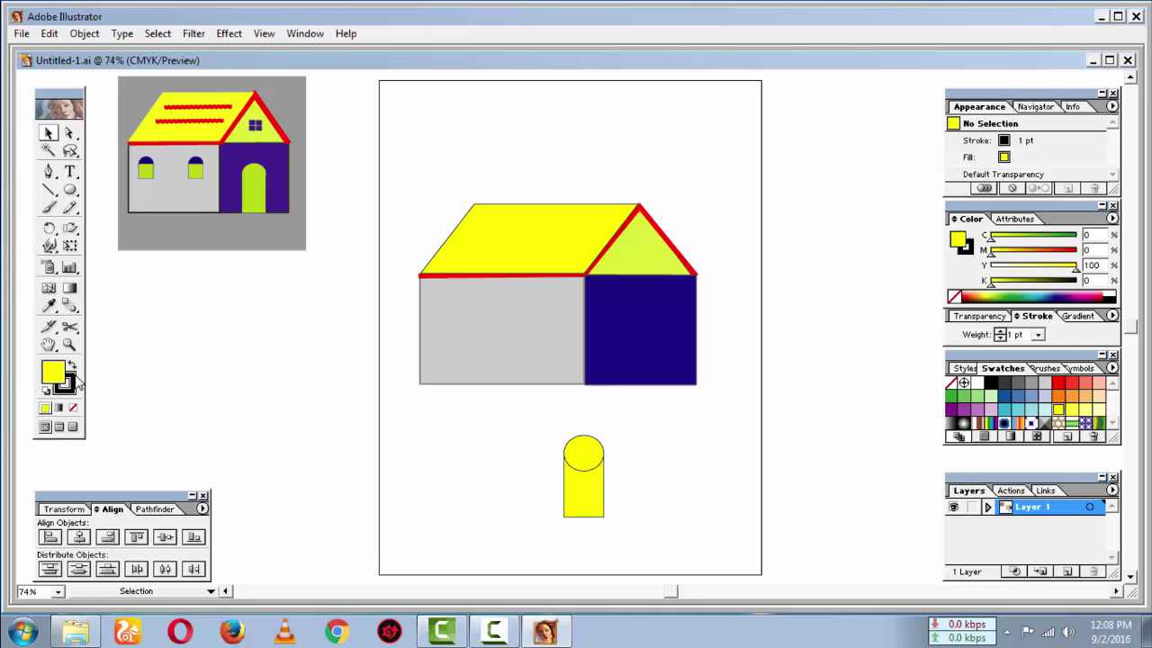
Ungroup the arched door's circle and rectangle, and remove the circle's outline.
click(70, 385)
click(599, 465)
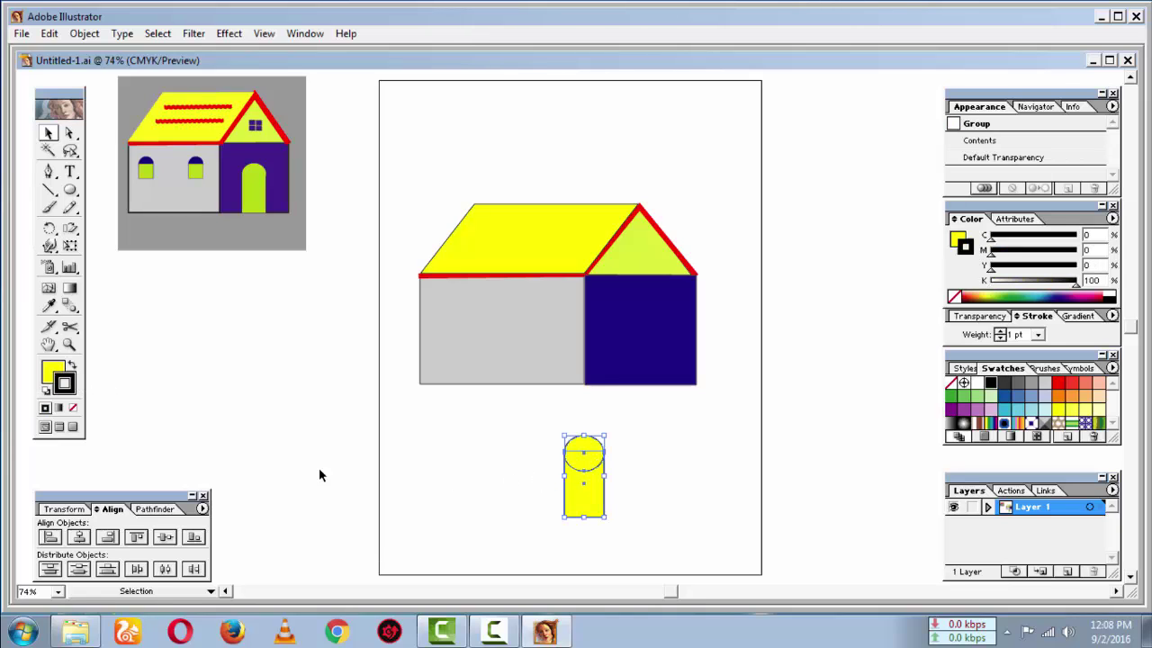
right_click(600, 459)
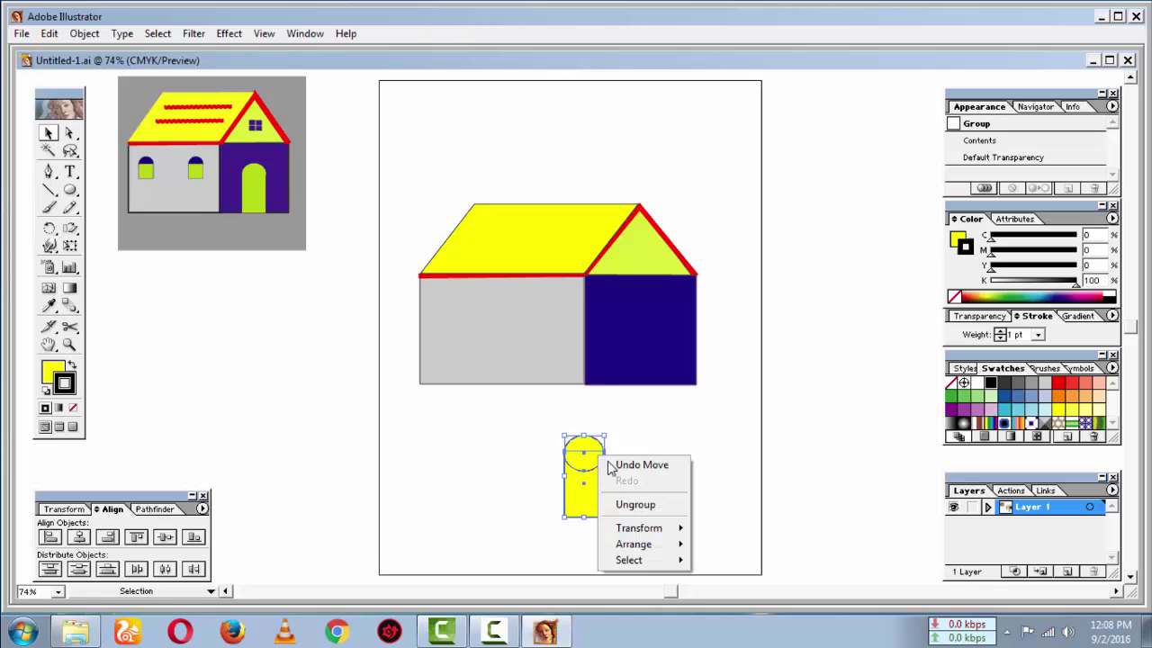
click(621, 505)
click(554, 471)
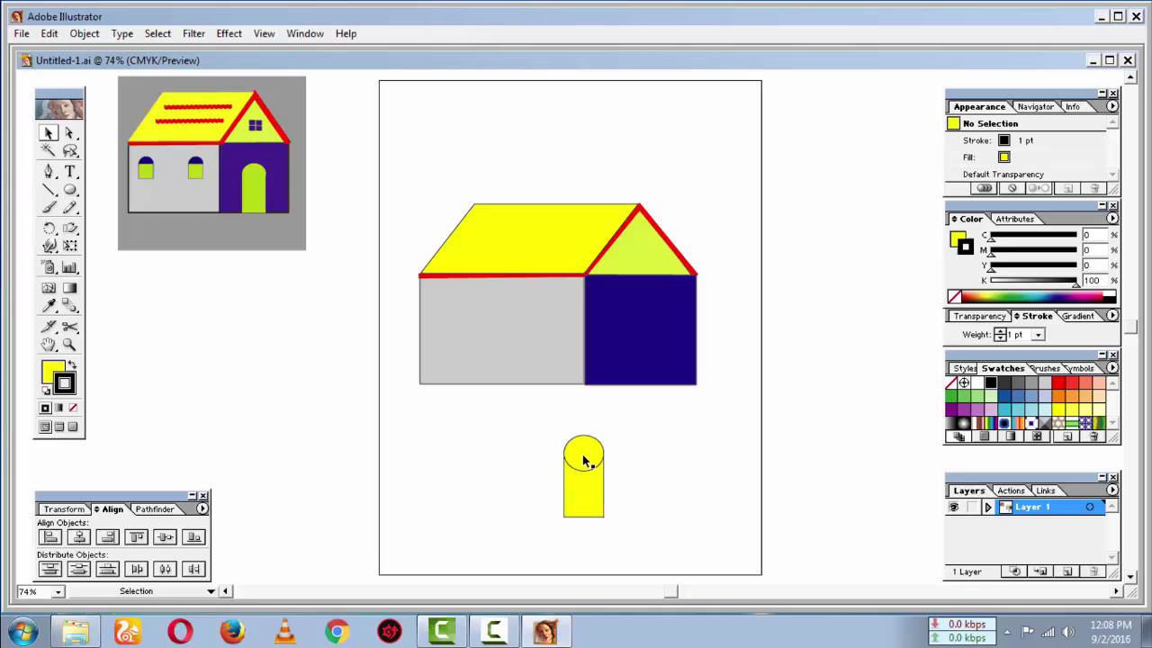
click(585, 456)
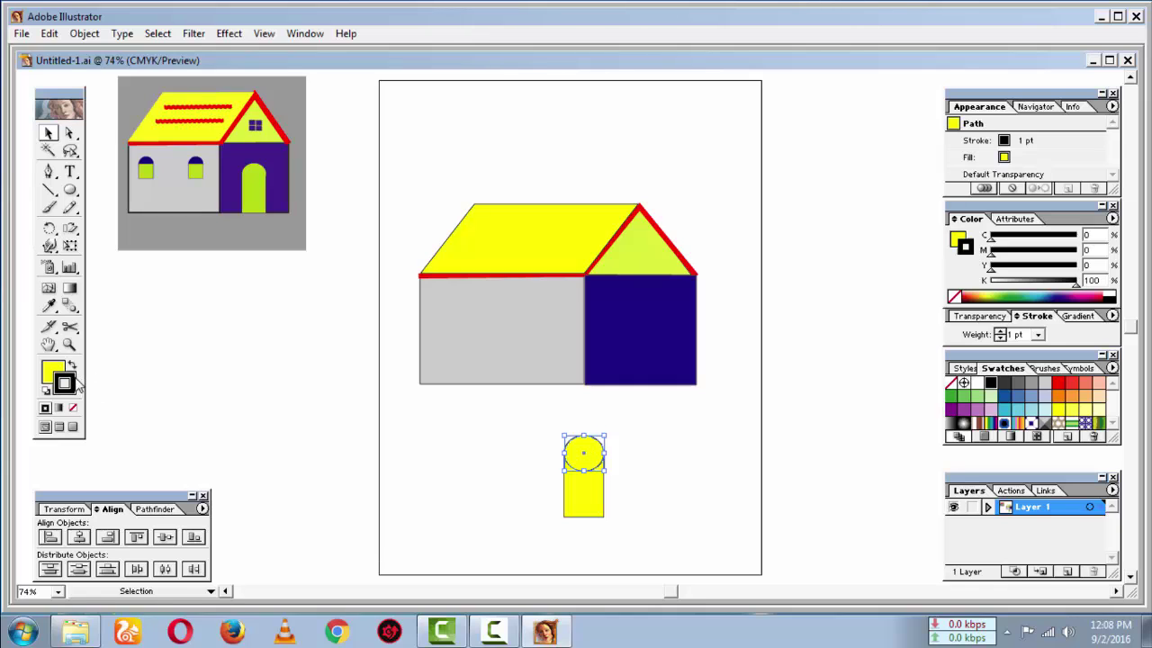
click(953, 297)
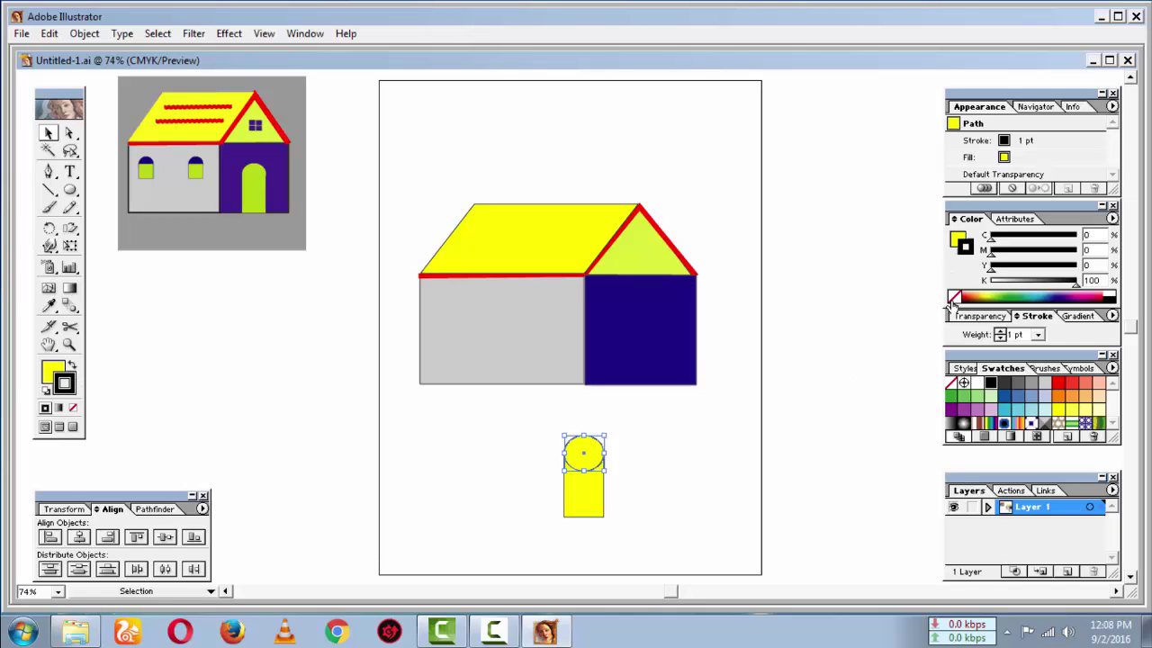
click(50, 372)
click(697, 440)
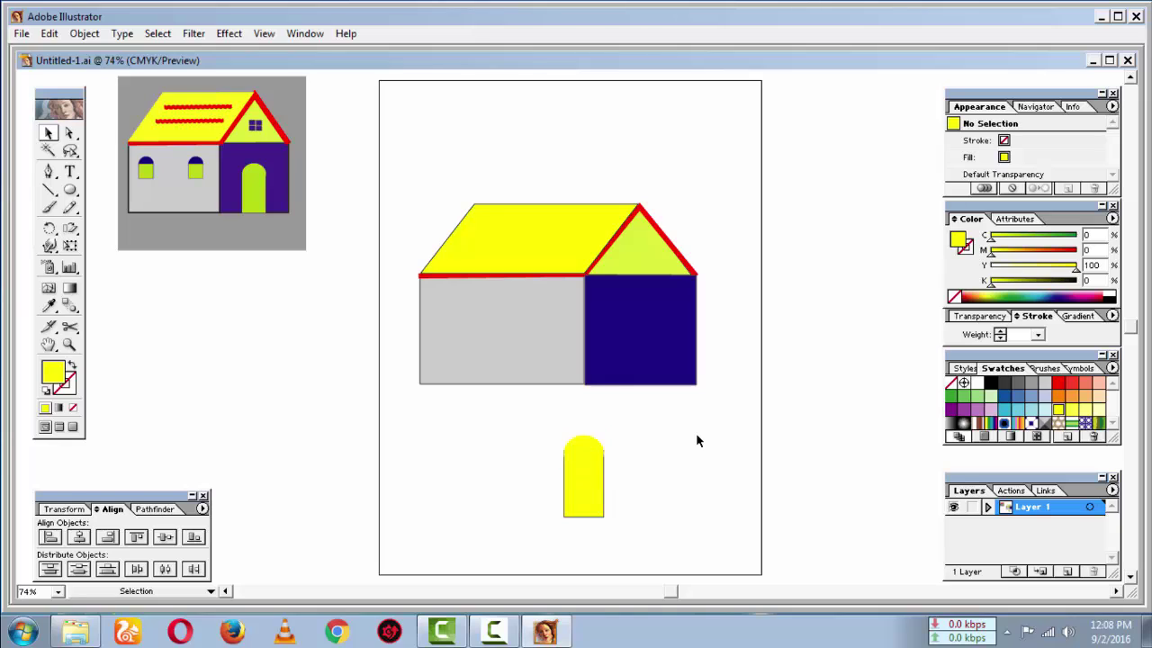
Delete the old door's circle and rectangle.
click(593, 450)
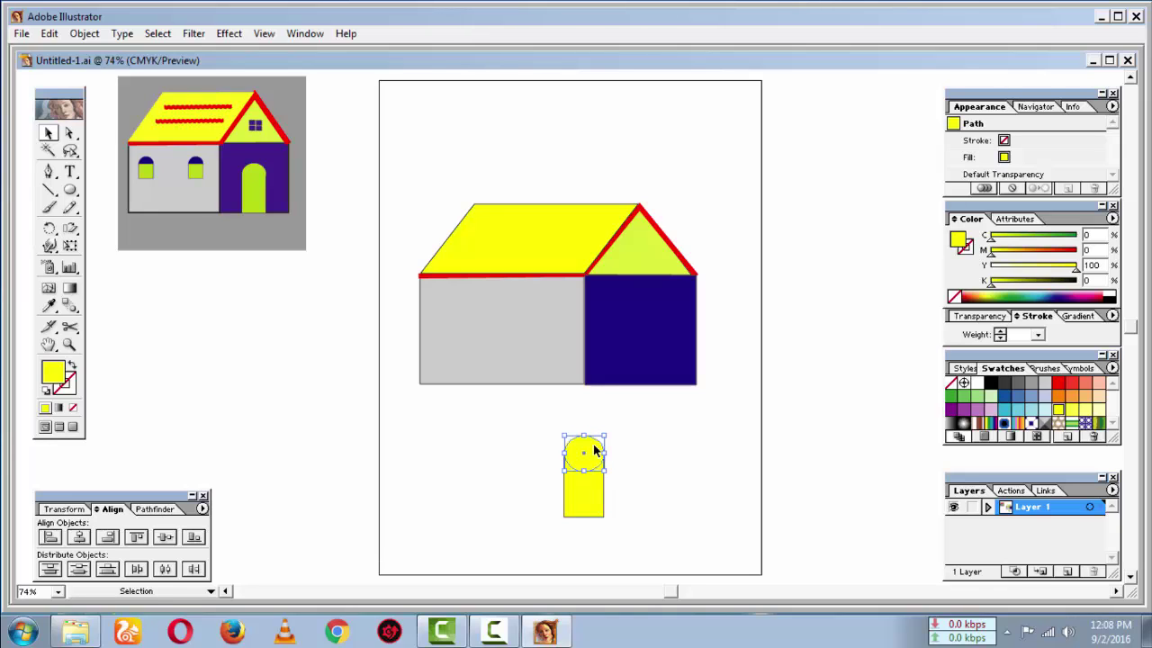
click(628, 458)
click(585, 449)
key(Delete)
click(595, 479)
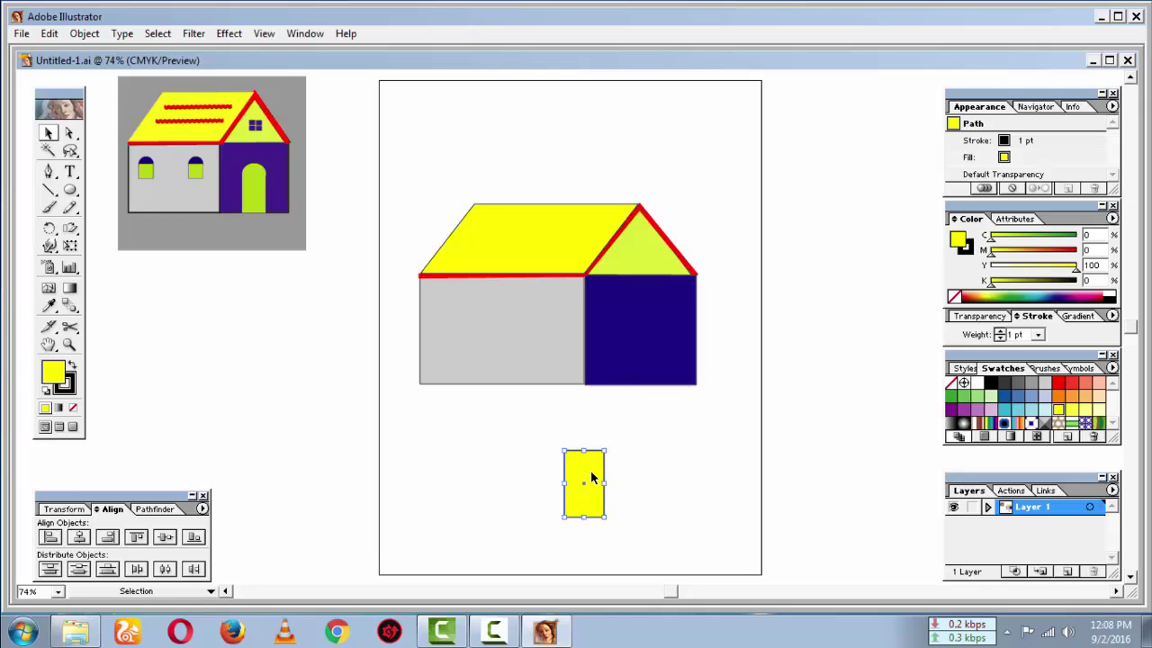
key(Delete)
Draw a yellow circle below the gray wall and a rectangle about 74 × 116 pt covering its lower half as a new door.
drag(70, 190, 126, 193)
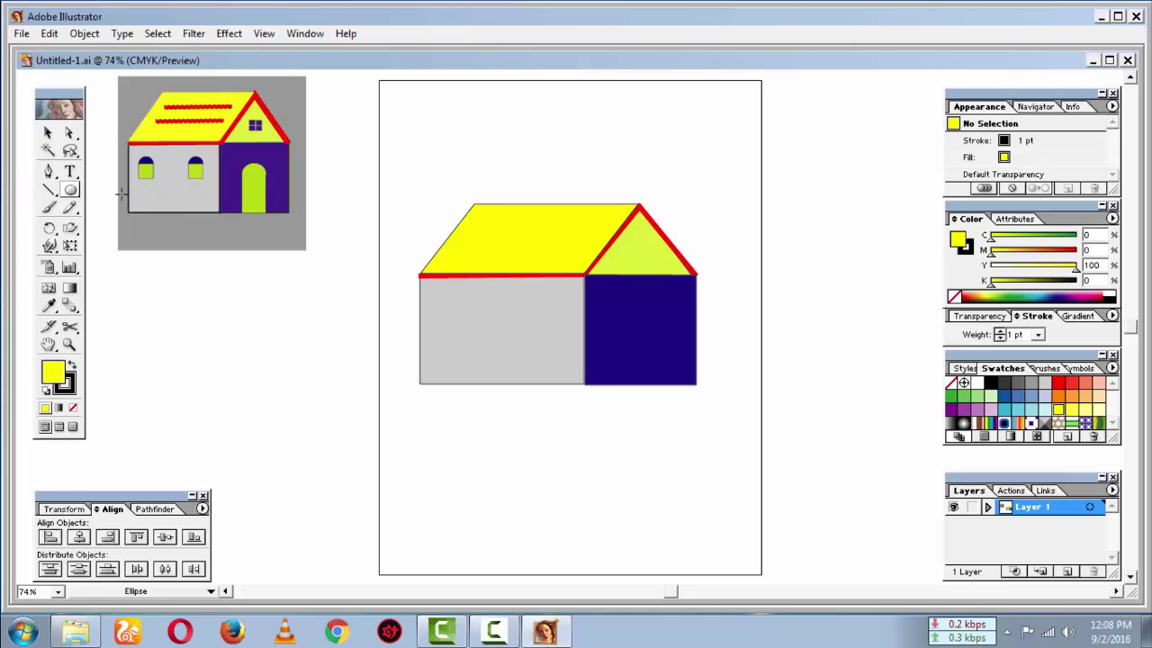
drag(447, 454, 495, 502)
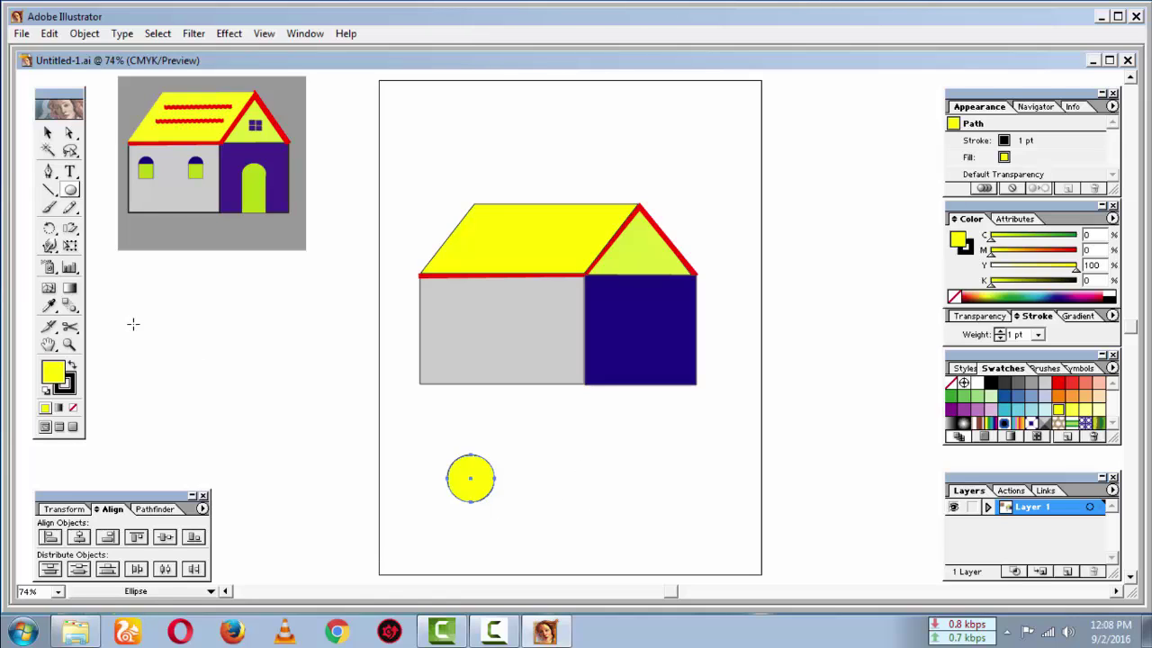
drag(70, 191, 87, 195)
drag(446, 478, 494, 549)
click(612, 520)
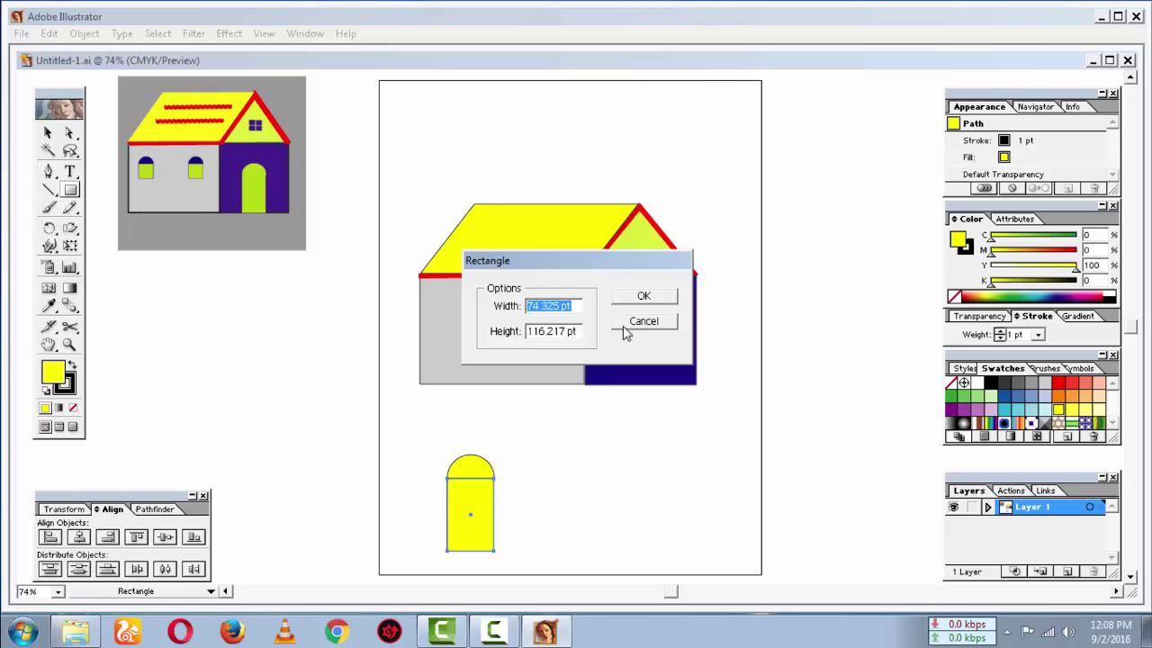
click(629, 324)
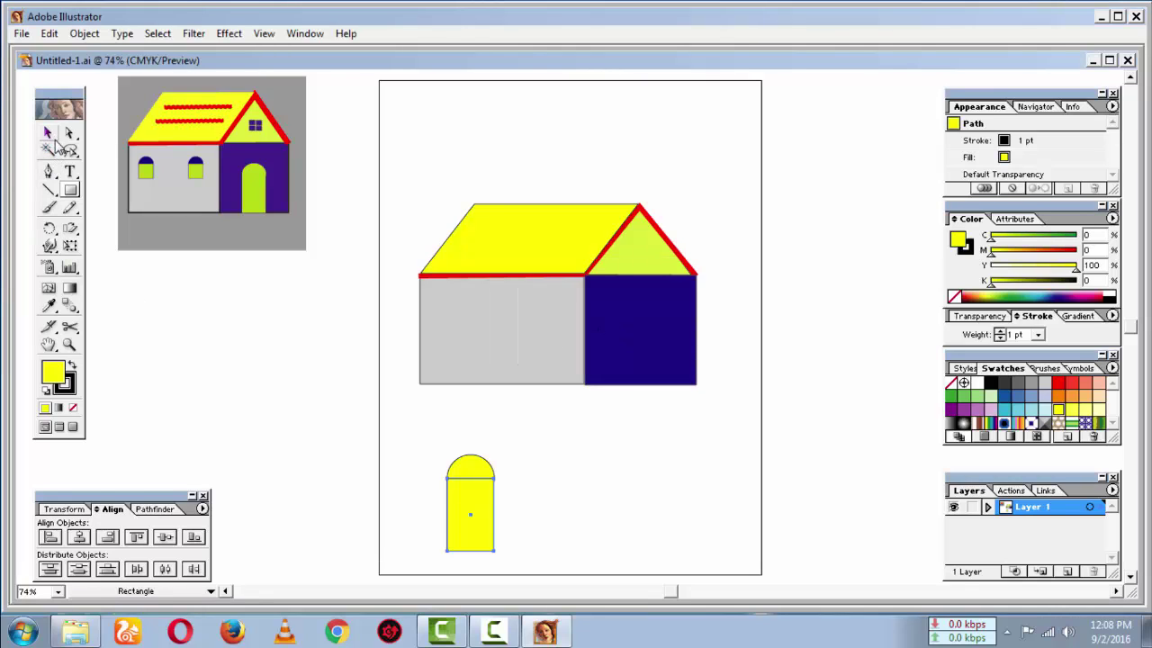
Align the new door's circle and rectangle on their left edges.
click(50, 134)
click(605, 500)
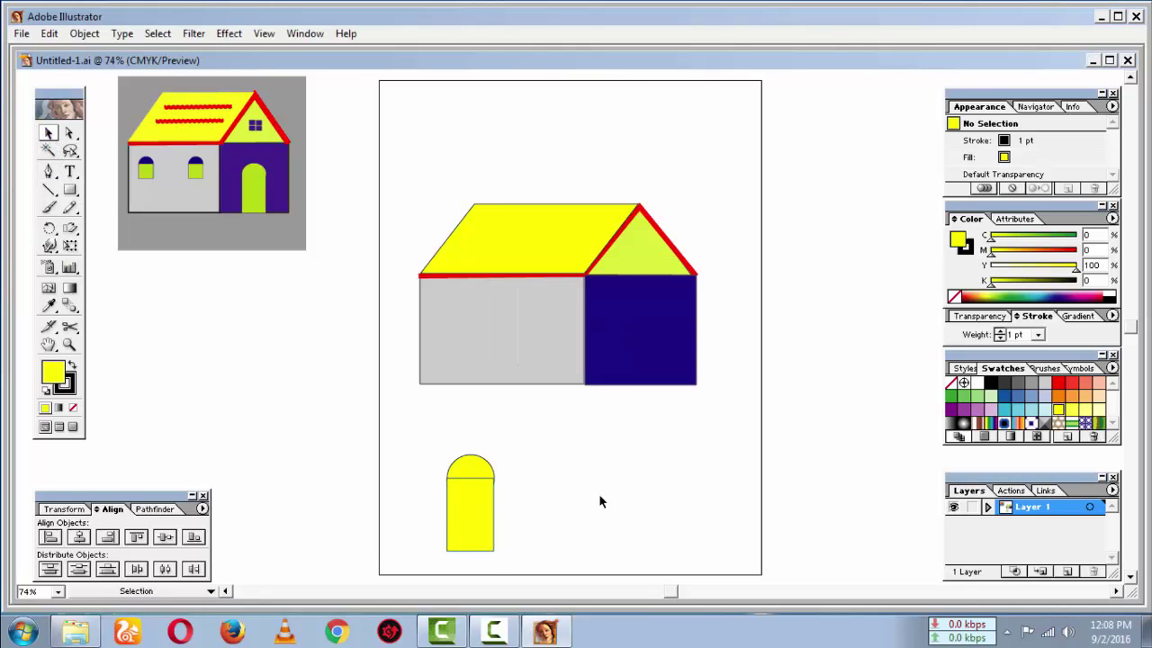
drag(435, 462, 507, 545)
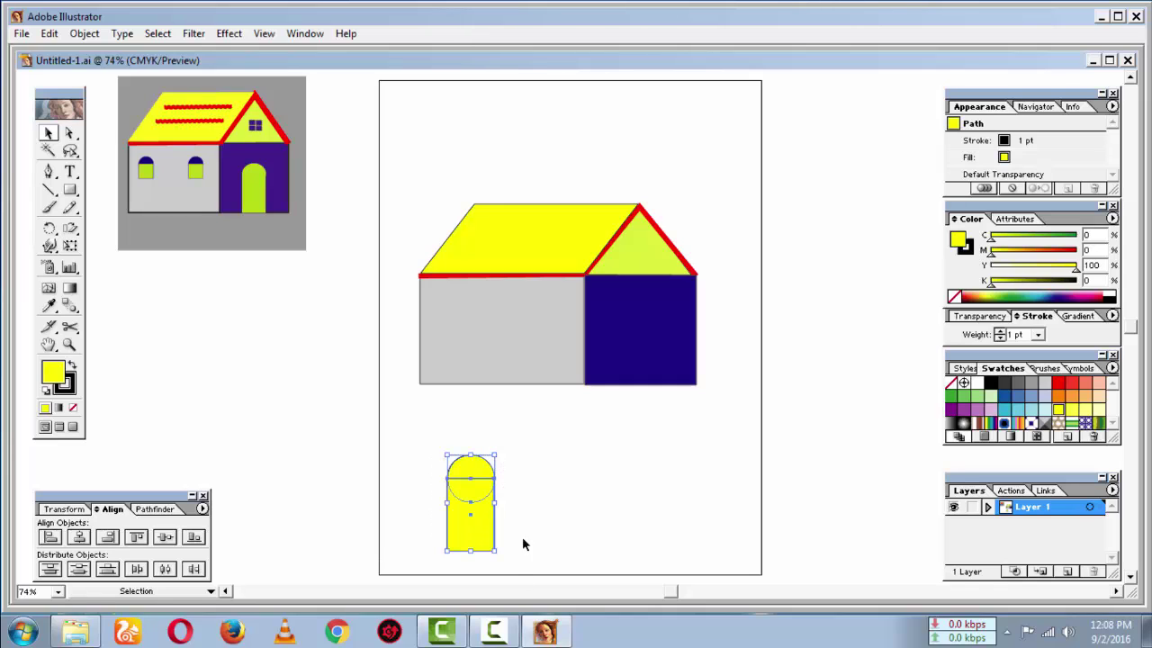
click(51, 537)
click(618, 504)
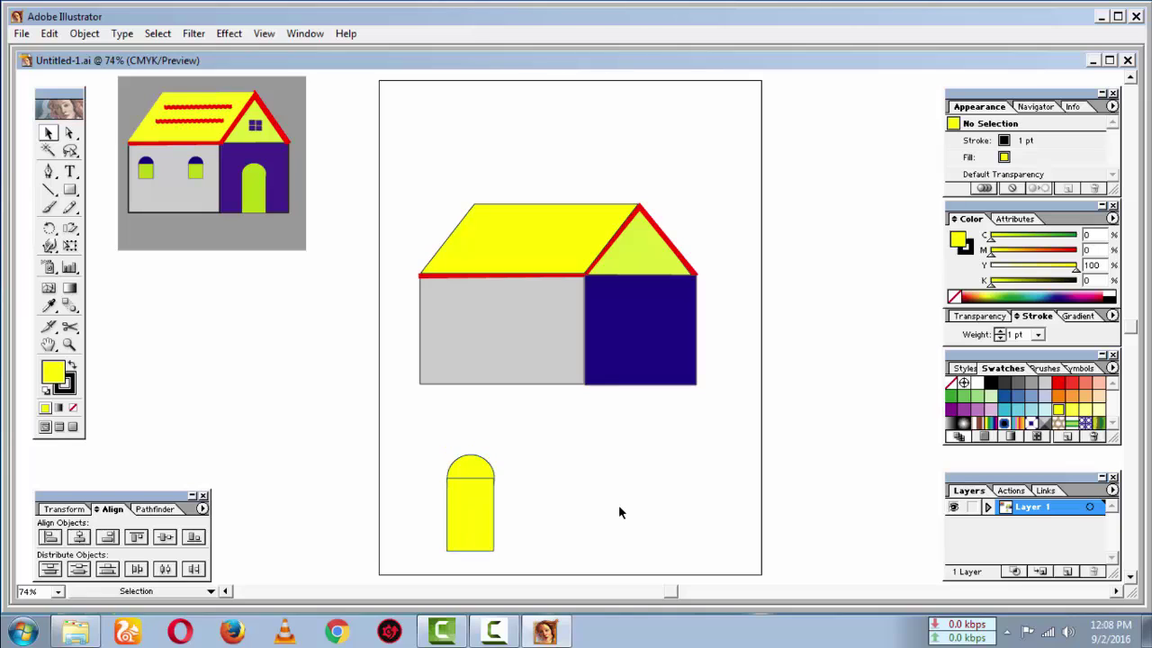
drag(423, 461, 533, 555)
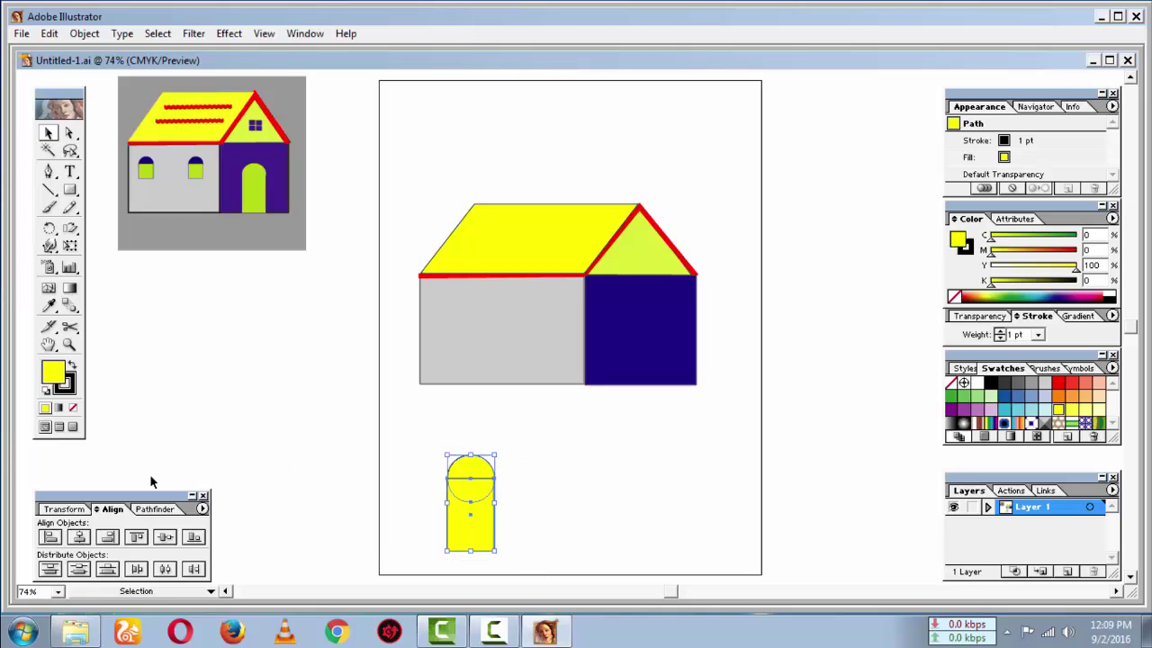
click(715, 483)
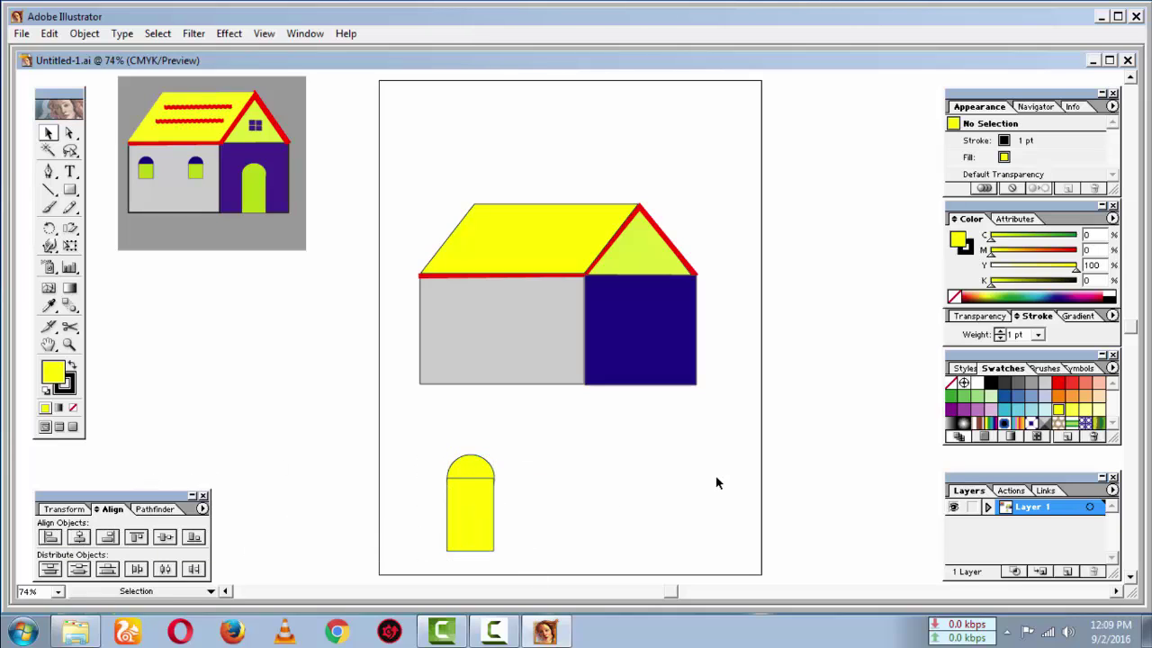
Align the door's circle and rectangle on their horizontal centers, and align their right edges.
drag(418, 452, 549, 543)
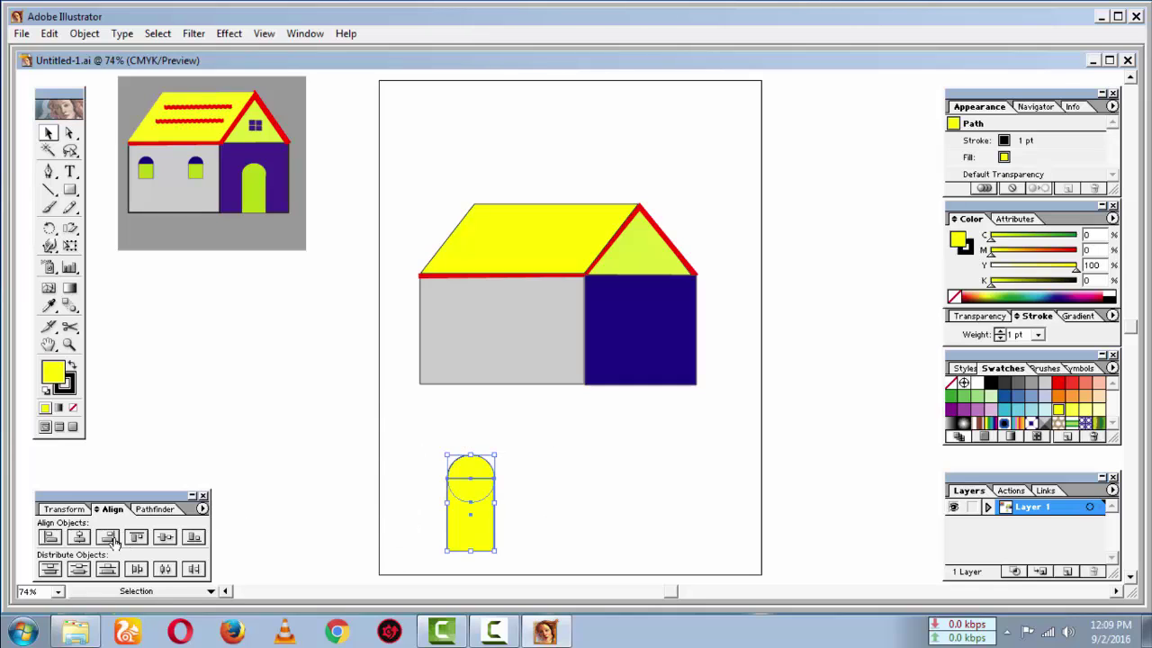
click(79, 537)
click(547, 508)
drag(407, 452, 546, 572)
click(107, 538)
click(598, 524)
Try to align the door's circle and rectangle on their top edges, and undo the alignment.
drag(421, 450, 538, 556)
click(137, 537)
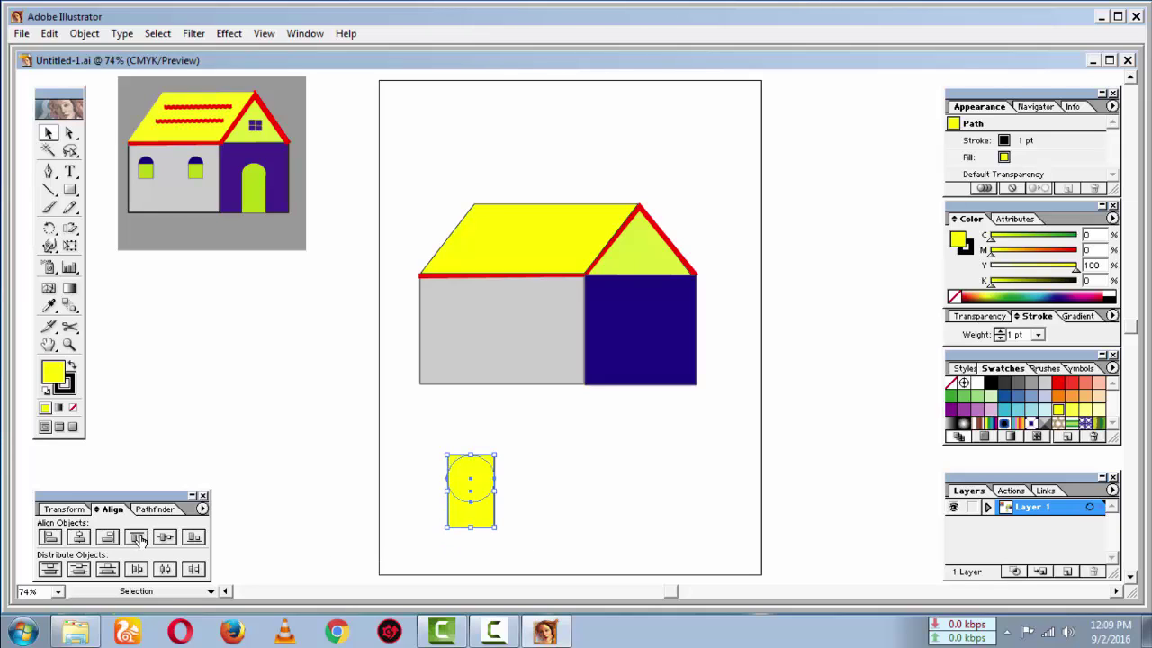
click(634, 484)
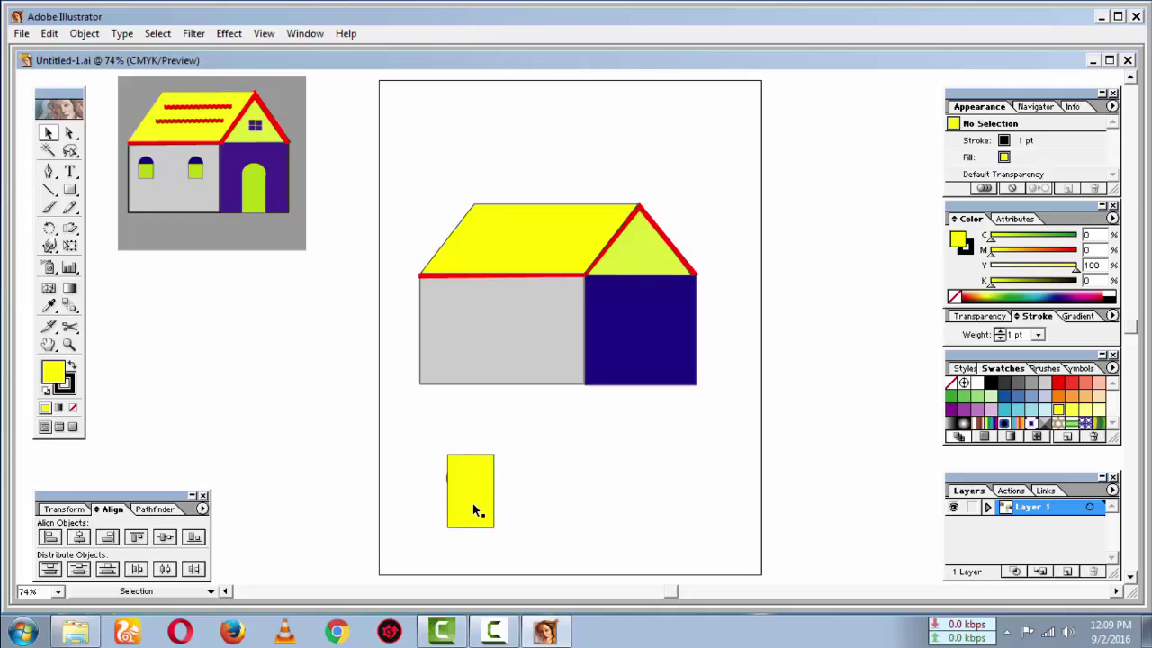
key(ctrl+z)
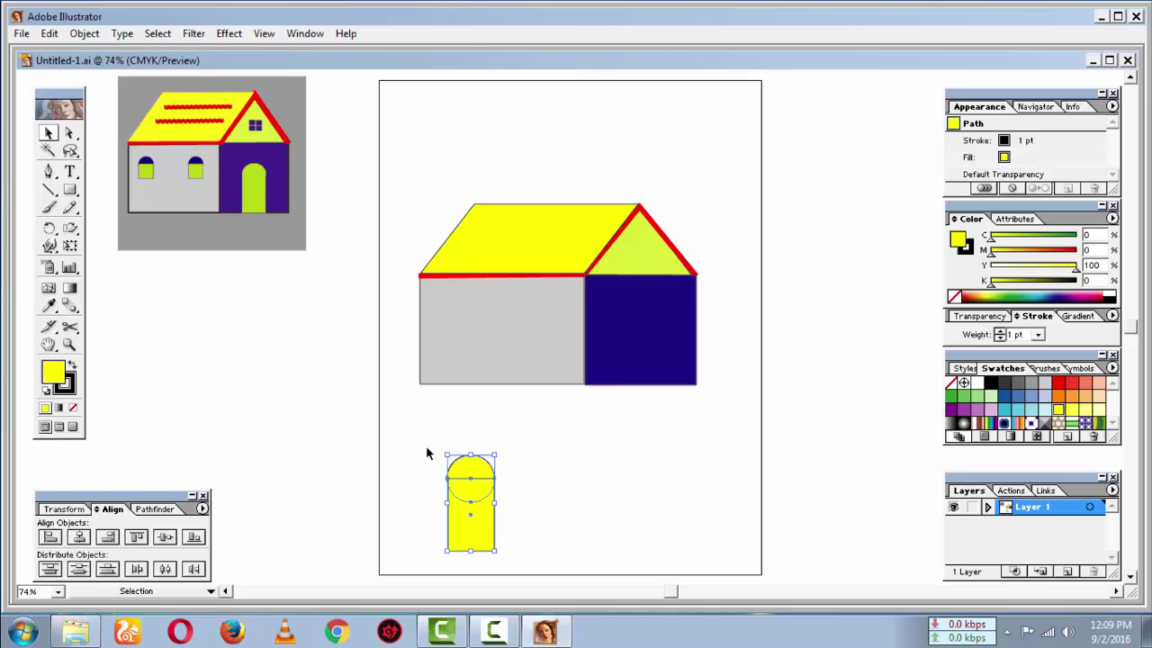
Combine the door's circle and rectangle into one arched shape by adding their shape areas with Pathfinder.
drag(417, 437, 521, 557)
click(551, 467)
drag(419, 452, 518, 554)
click(155, 509)
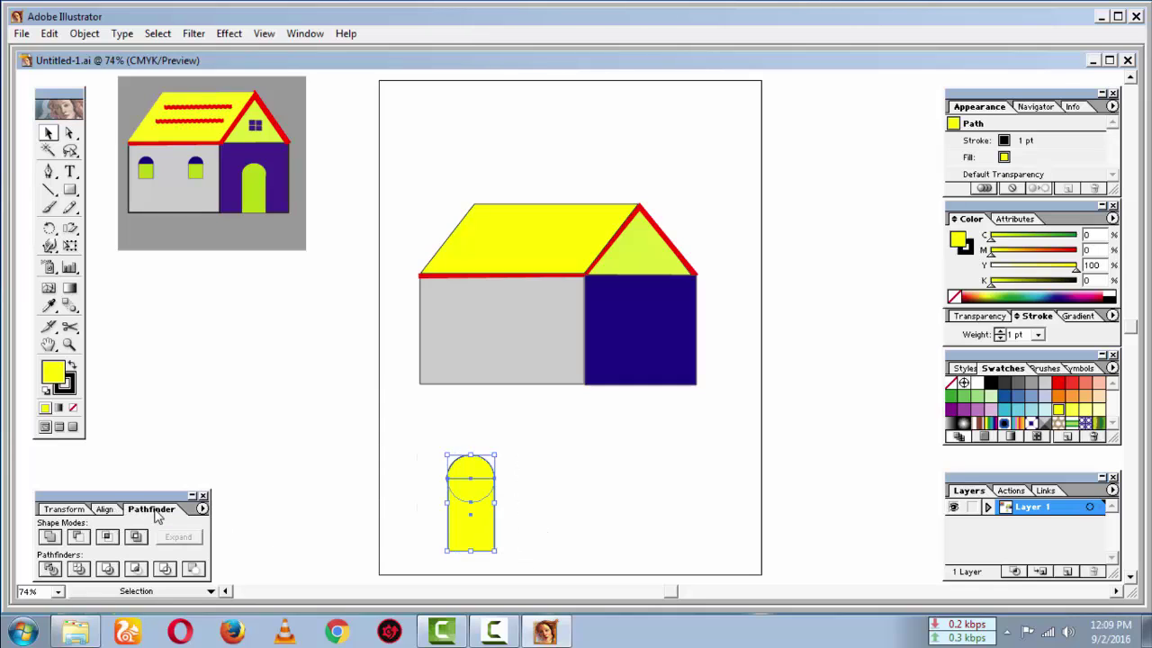
click(52, 538)
click(632, 460)
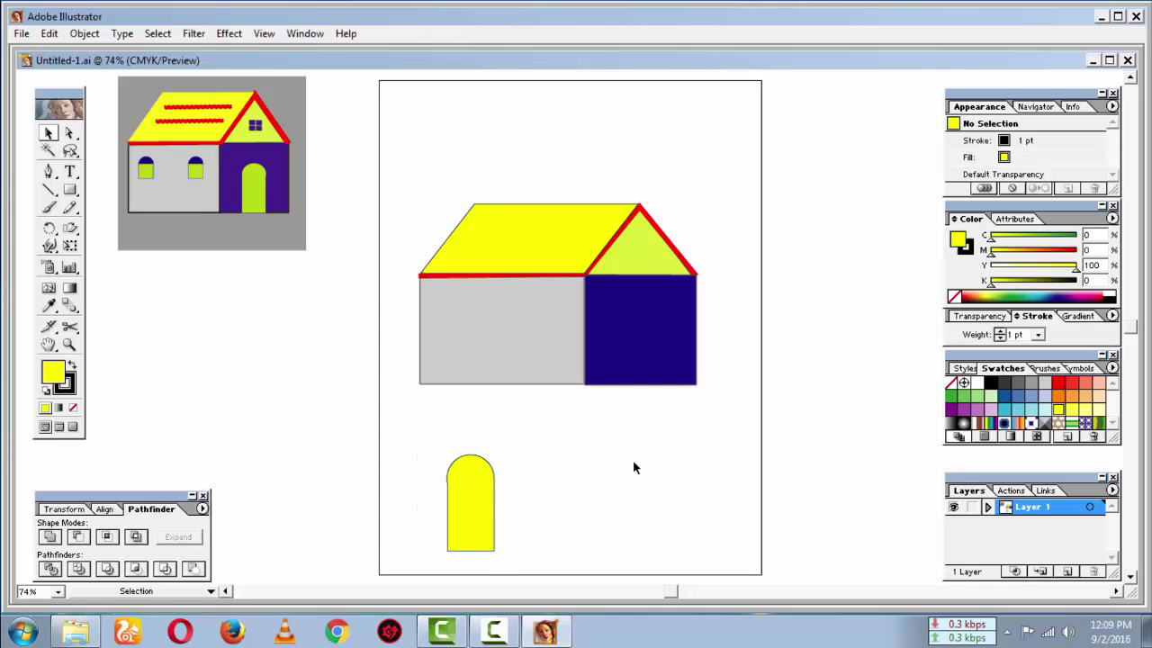
Examine the combined door shape's outline and how its parts are selected.
click(470, 480)
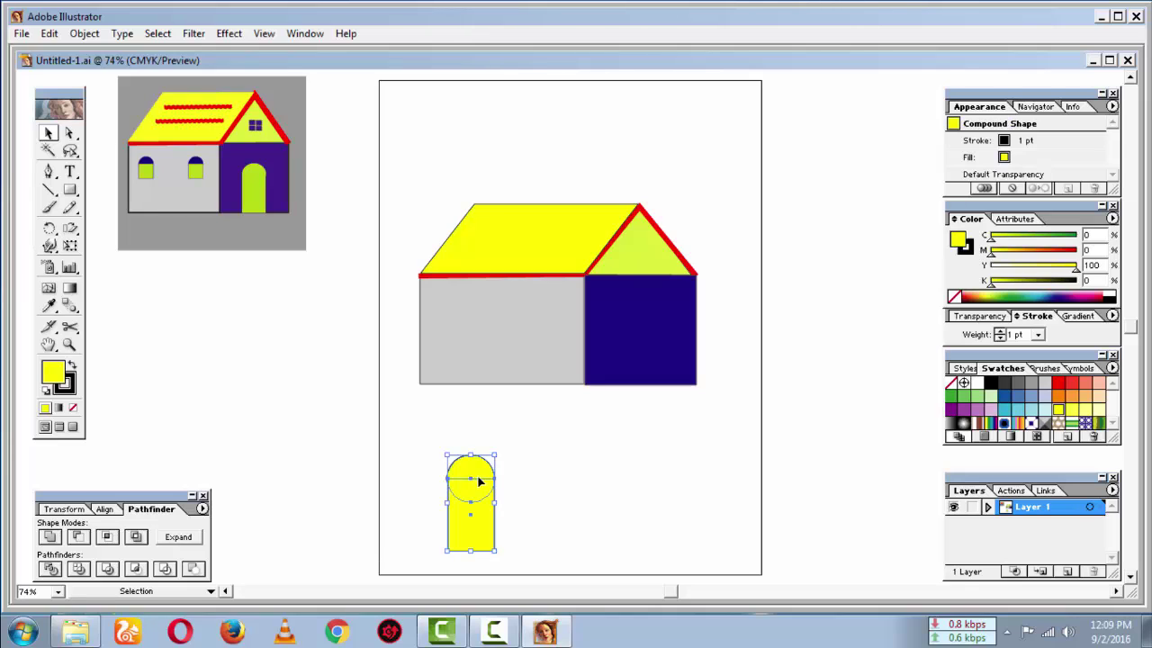
click(561, 459)
click(462, 478)
right_click(483, 475)
click(630, 465)
click(470, 469)
click(580, 474)
click(470, 487)
click(552, 488)
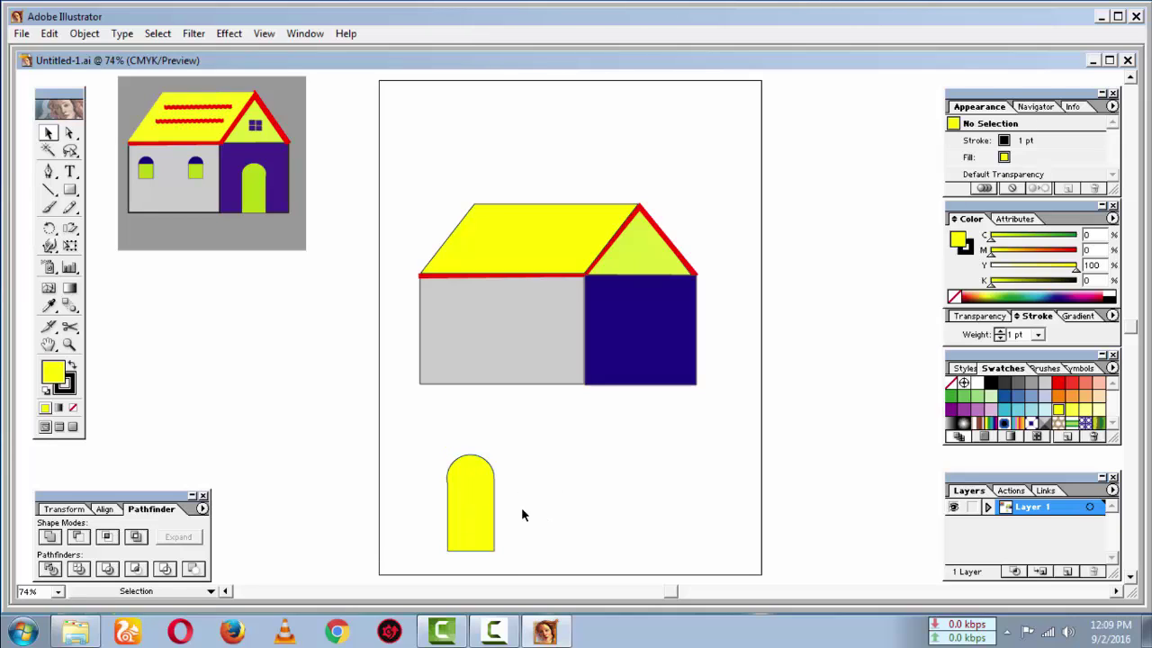
Delete the combined arched door shape below the house.
click(457, 498)
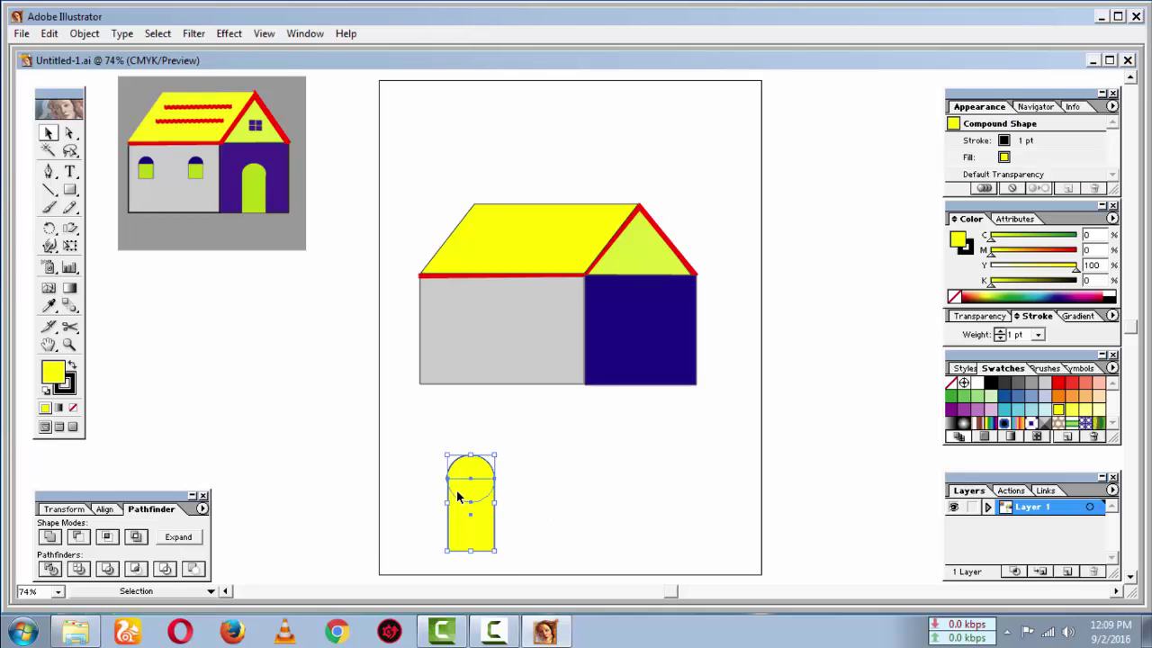
drag(447, 505, 446, 505)
click(541, 510)
click(479, 483)
key(Delete)
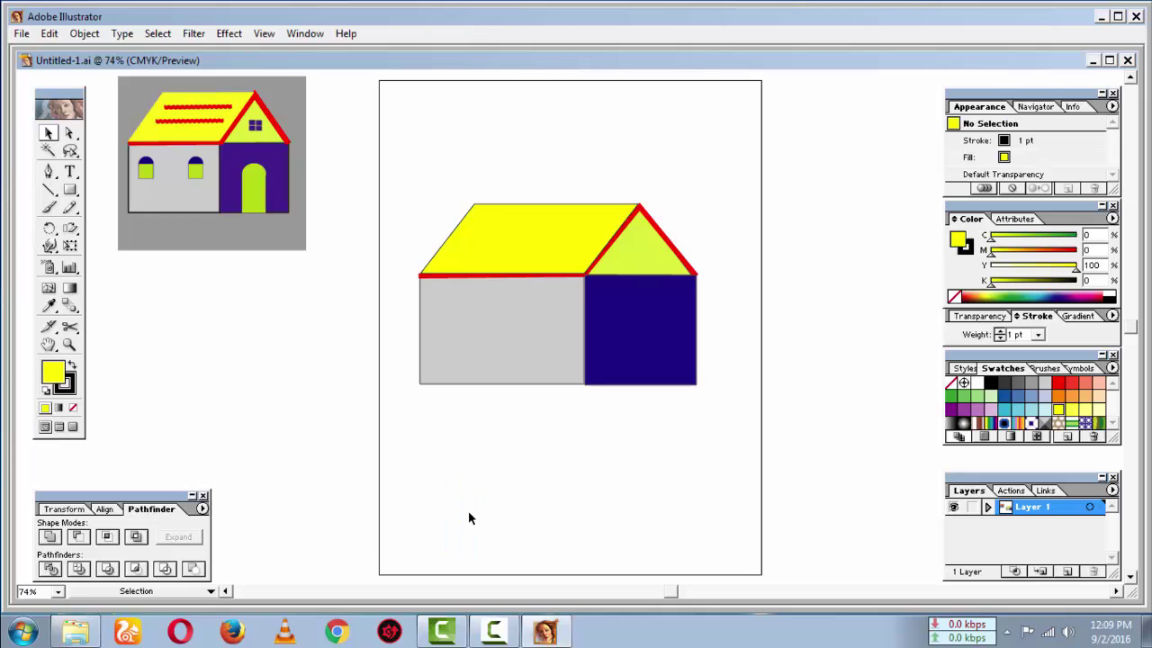
Draw a yellow door rectangle below the house and an ellipse about 70 × 66 pt centered over its top edge.
click(69, 192)
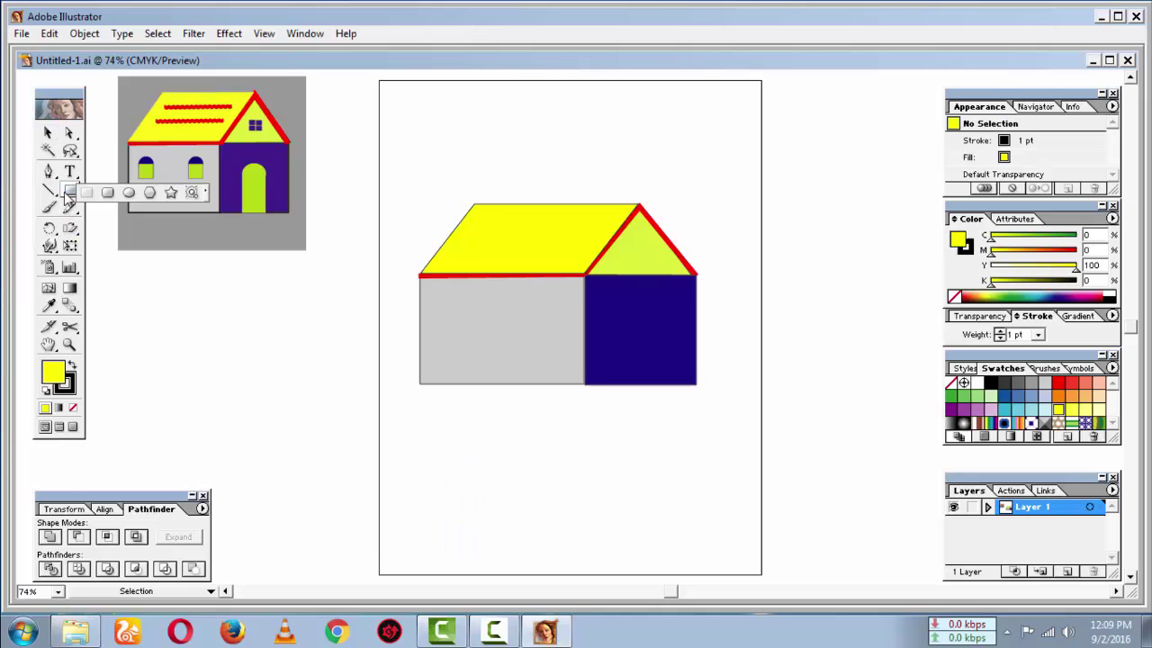
drag(69, 200, 87, 192)
drag(504, 434, 550, 518)
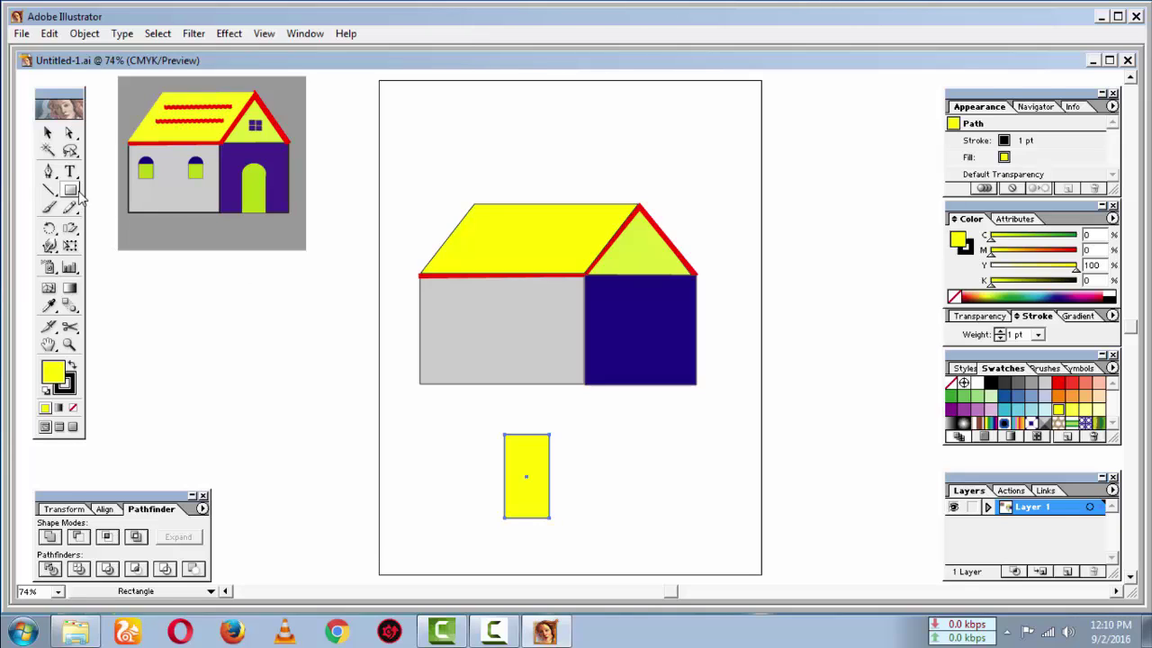
drag(73, 200, 129, 193)
drag(505, 413, 550, 456)
click(597, 439)
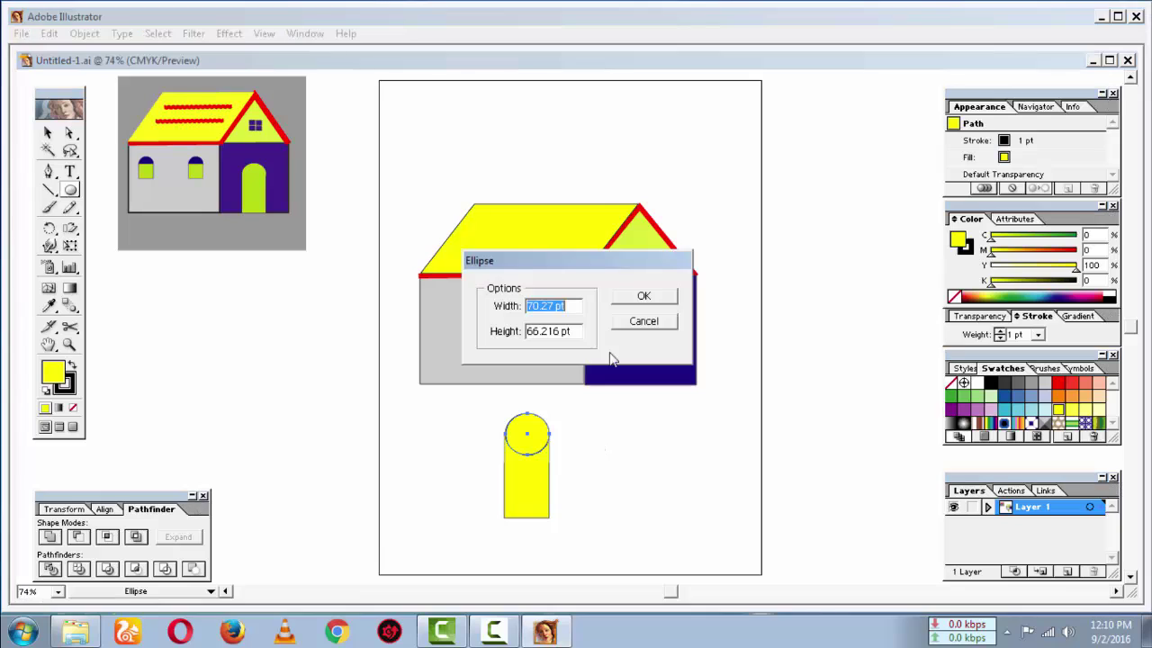
click(639, 321)
Combine the yellow circle and rectangle below the house into one arched door by adding their shape areas with Pathfinder.
click(48, 134)
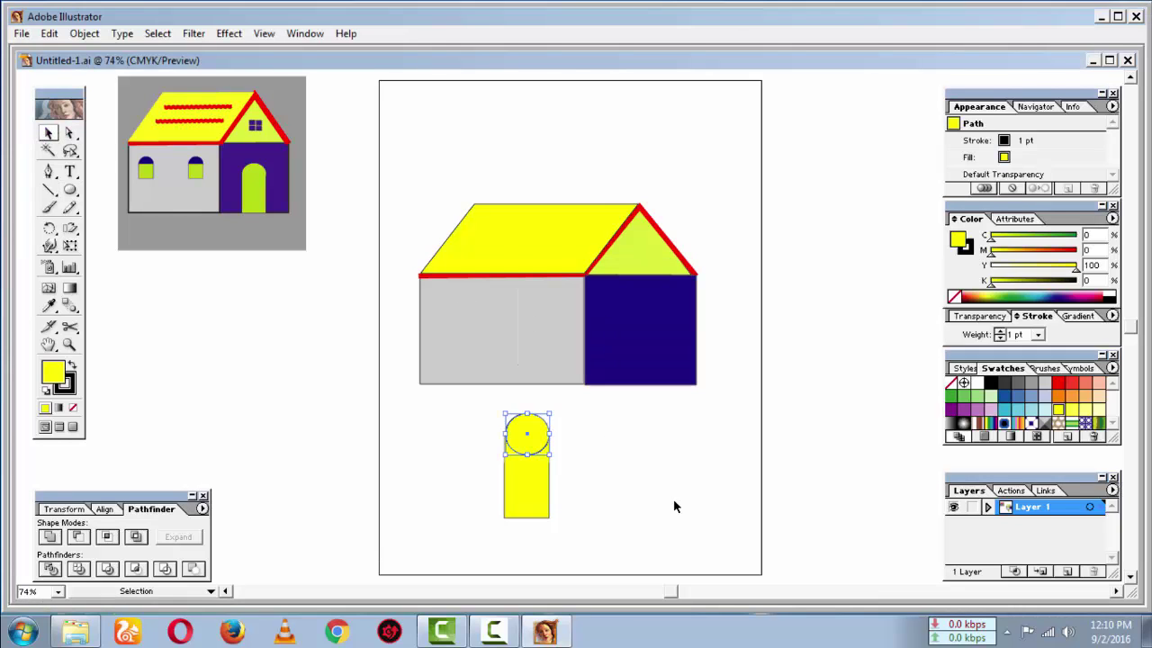
click(673, 498)
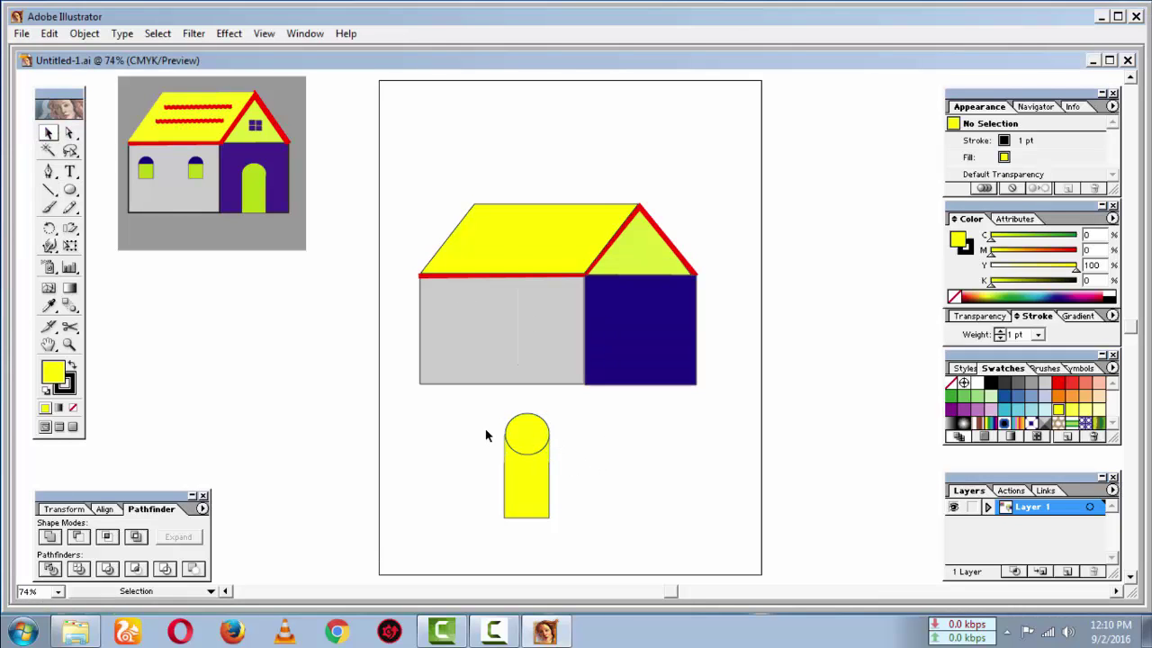
drag(492, 415, 557, 542)
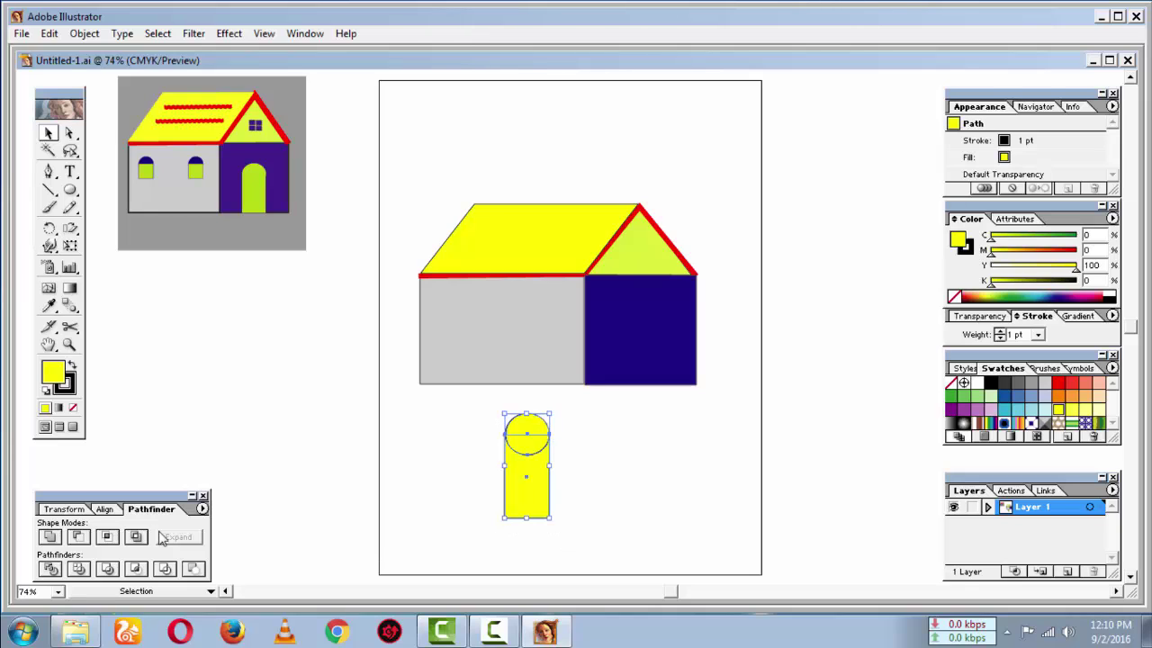
click(52, 538)
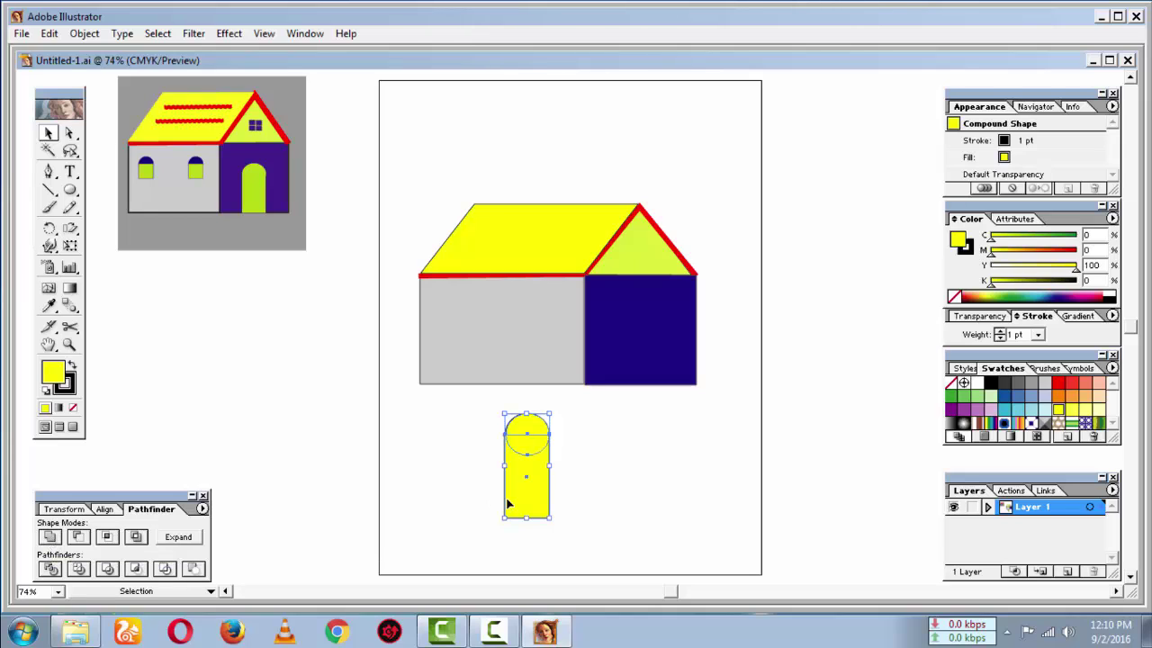
click(622, 500)
click(526, 443)
click(623, 504)
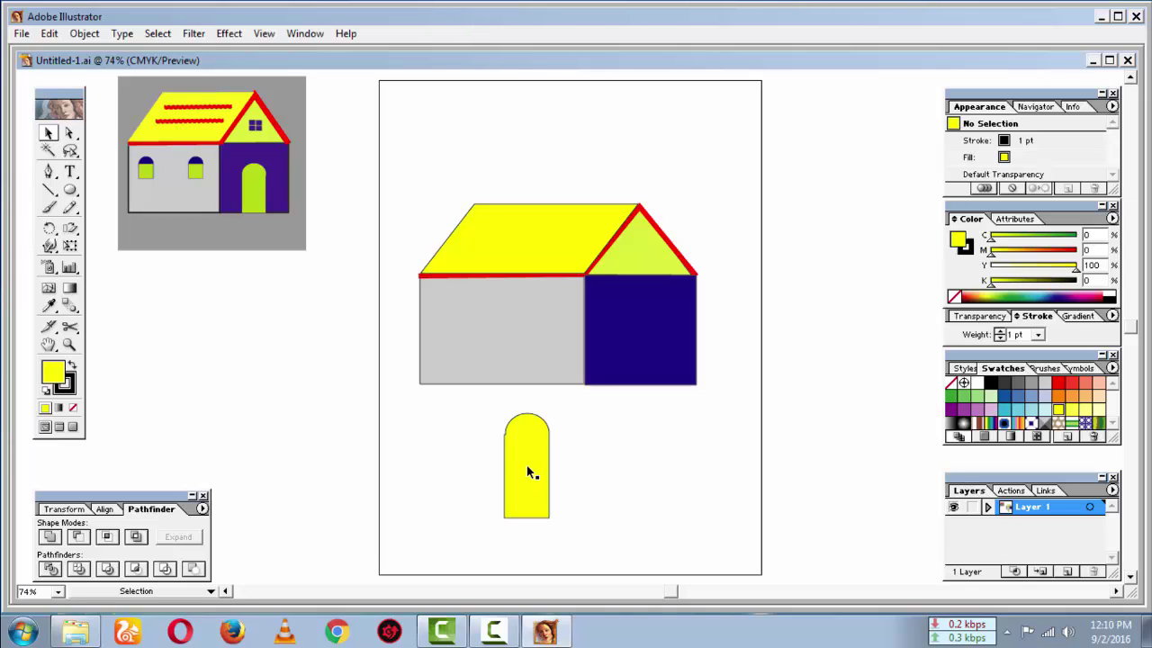
Move the arched door onto the dark blue wall, reduce its height and nudge it up to the wall's base.
drag(529, 472, 638, 339)
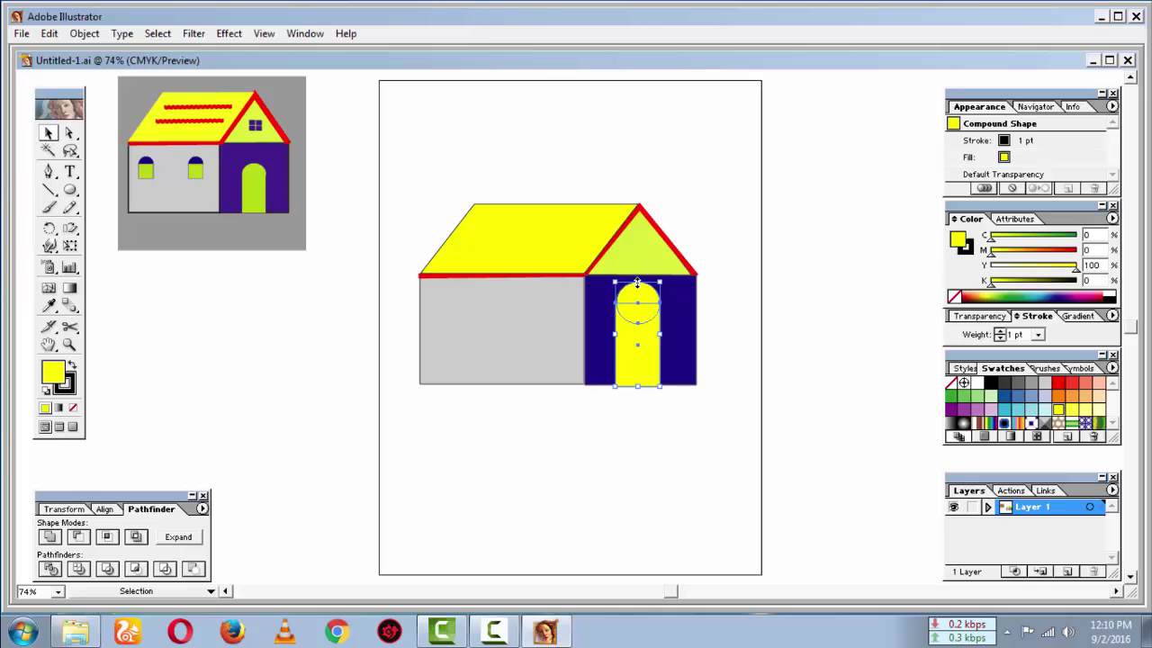
click(661, 470)
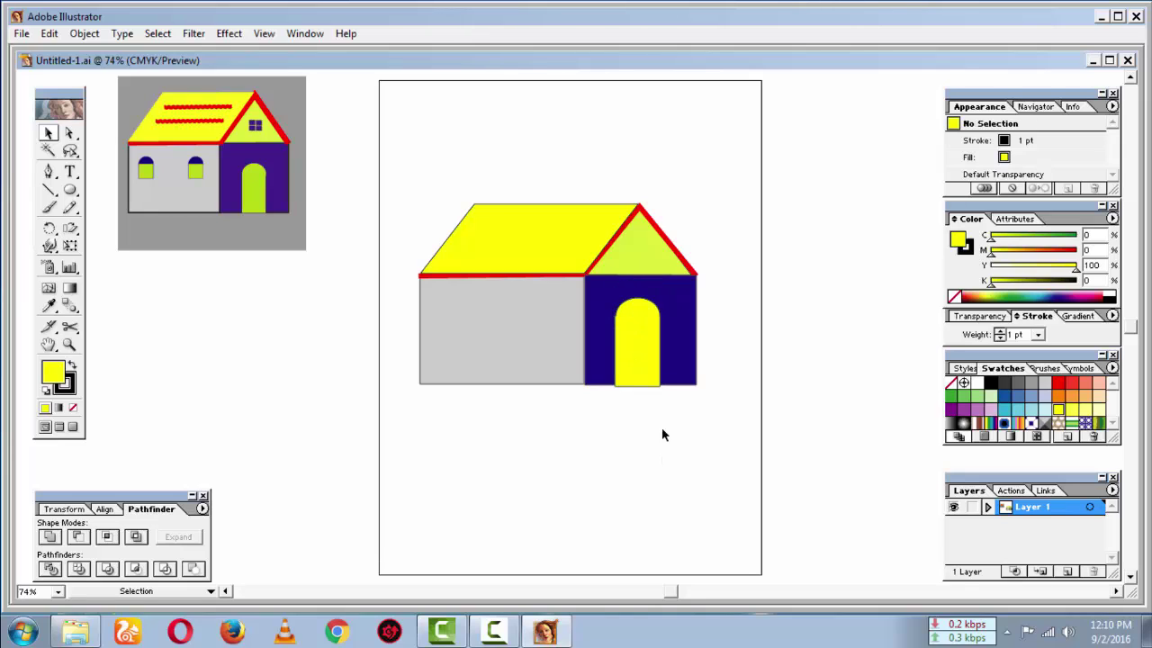
click(651, 364)
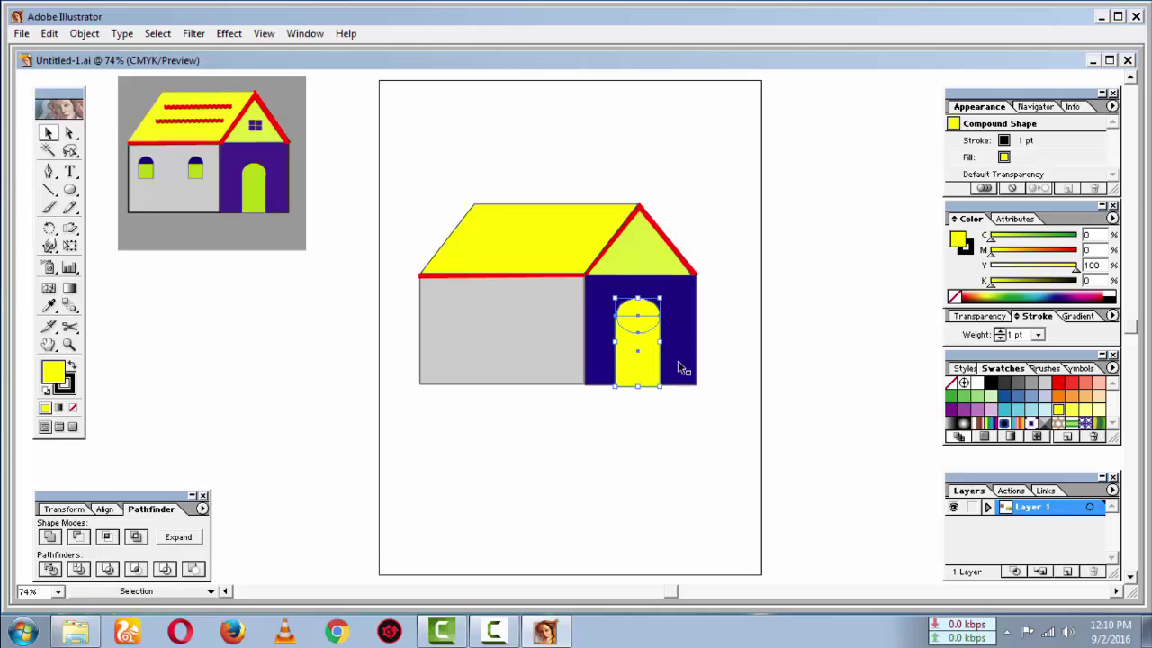
drag(639, 295, 639, 308)
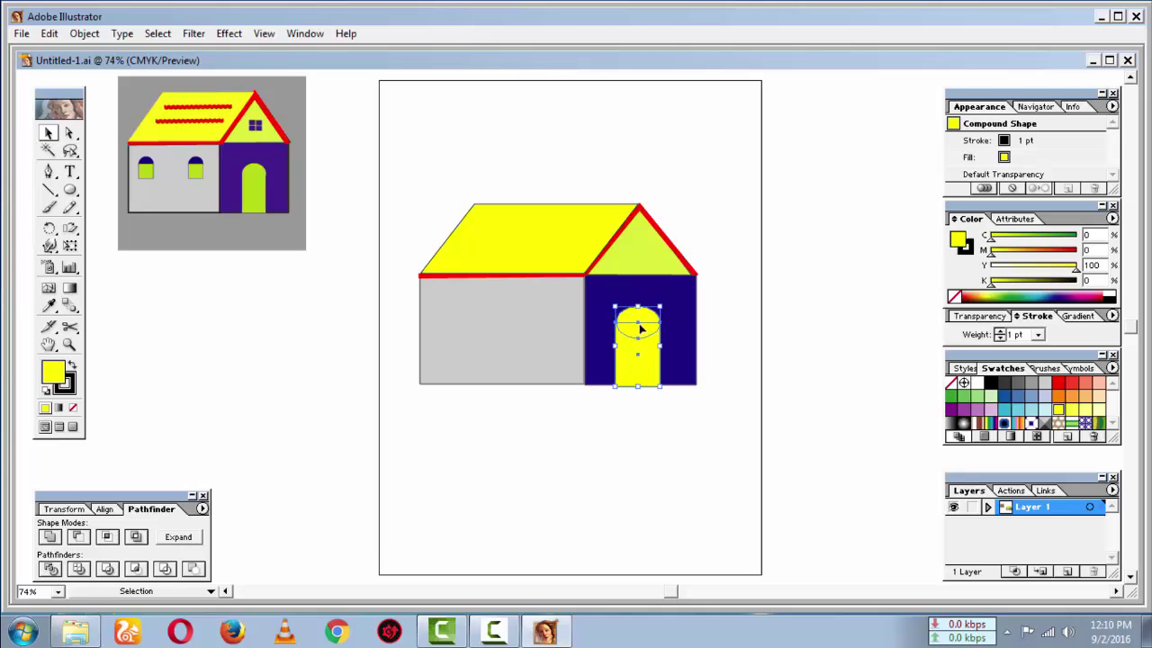
click(655, 414)
click(644, 361)
key(Up)
key(Up)
click(763, 438)
Align the arched door and the dark blue wall on their horizontal centers.
click(653, 358)
click(729, 357)
drag(727, 349, 612, 332)
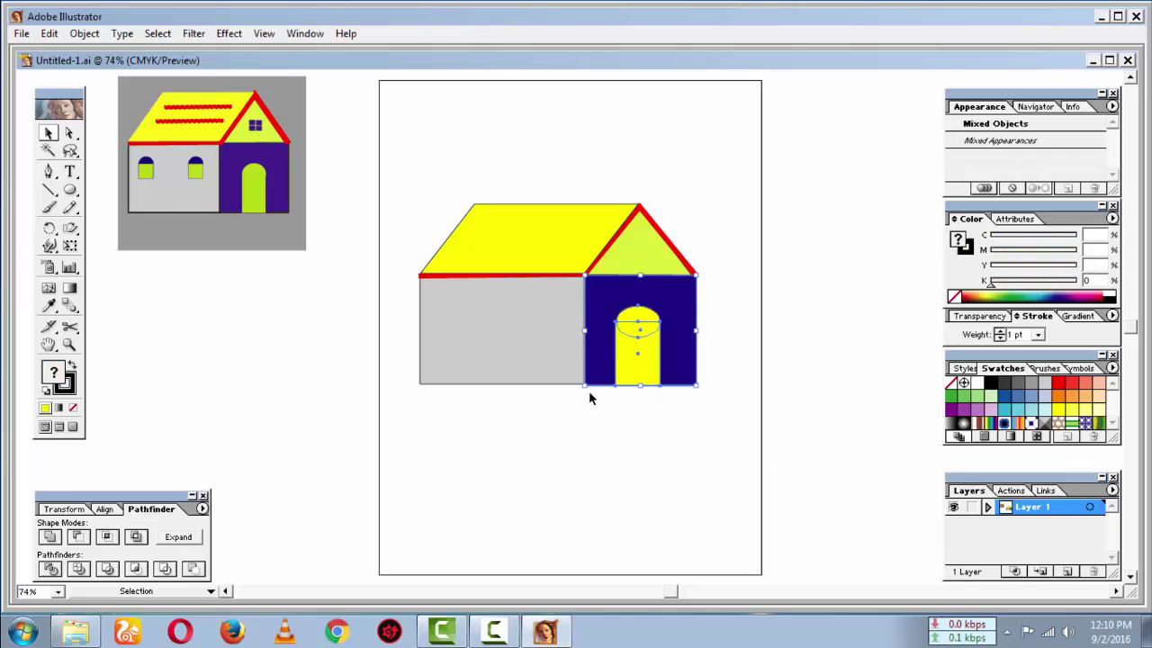
click(106, 510)
click(50, 537)
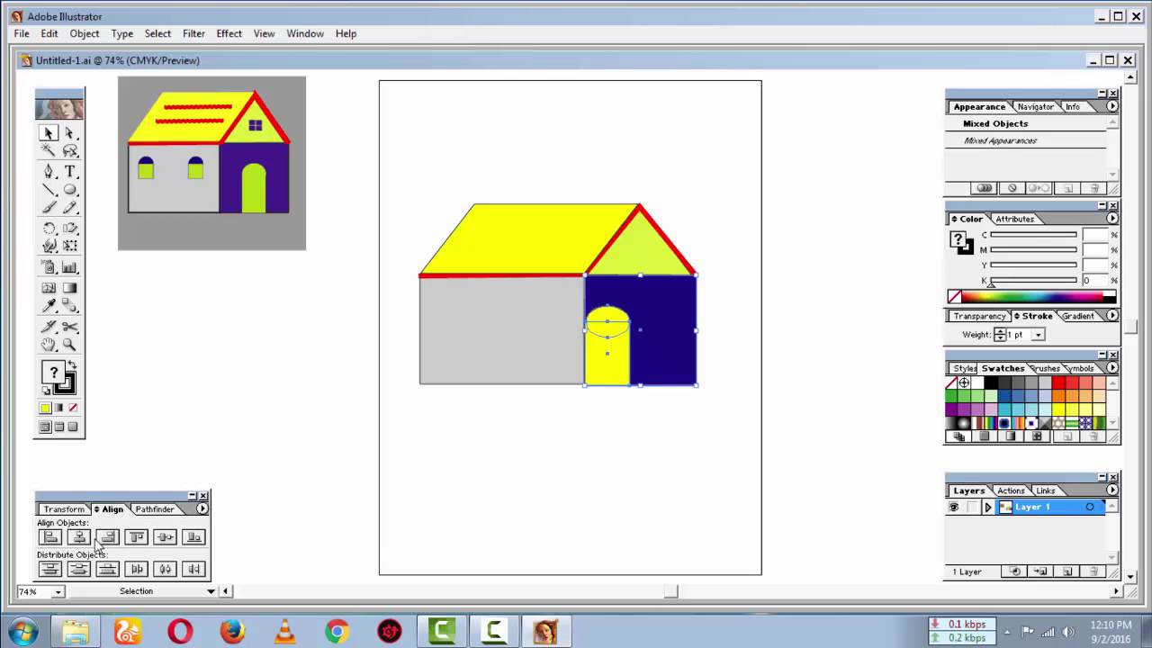
click(79, 537)
click(454, 498)
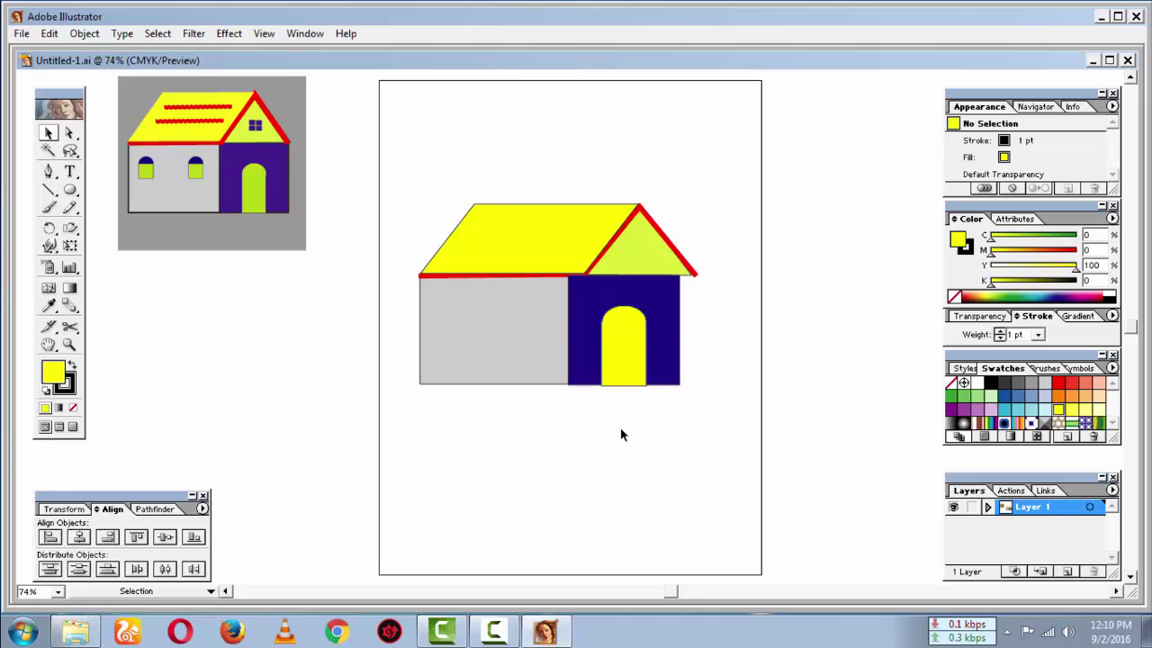
Group the arched door with the dark blue wall and nudge the group right until it sits under the gable.
drag(677, 439, 609, 345)
right_click(599, 320)
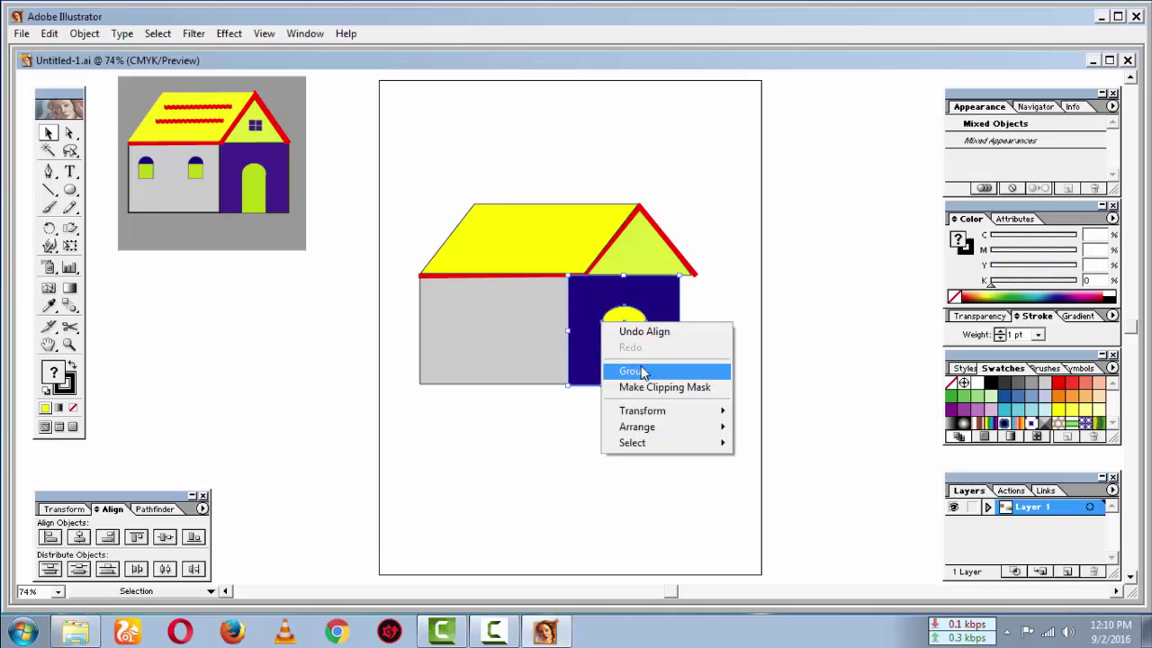
click(641, 373)
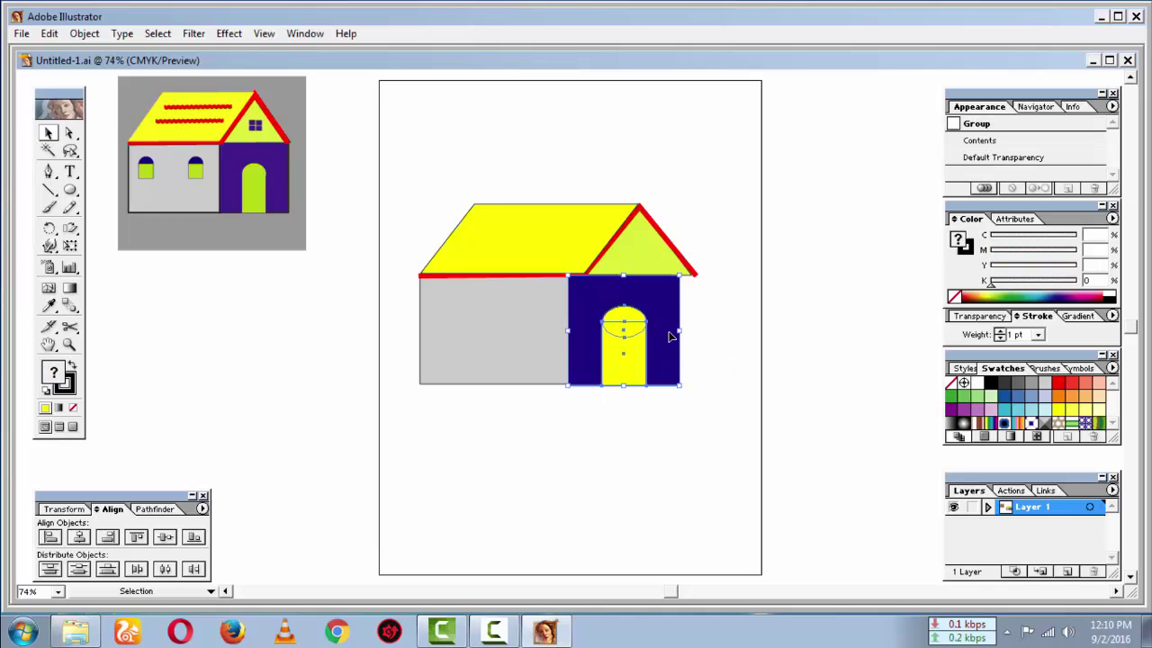
key(Right)
key(Right)
key(Right)
key(Right)
key(Right)
key(Right)
key(Right)
key(Right)
key(Right)
key(Right)
key(Right)
key(Right)
key(Right)
key(Right)
key(Right)
key(Right)
key(Right)
key(Right)
key(Right)
key(Right)
key(Right)
key(Right)
key(Right)
key(Right)
key(Right)
key(Right)
key(Right)
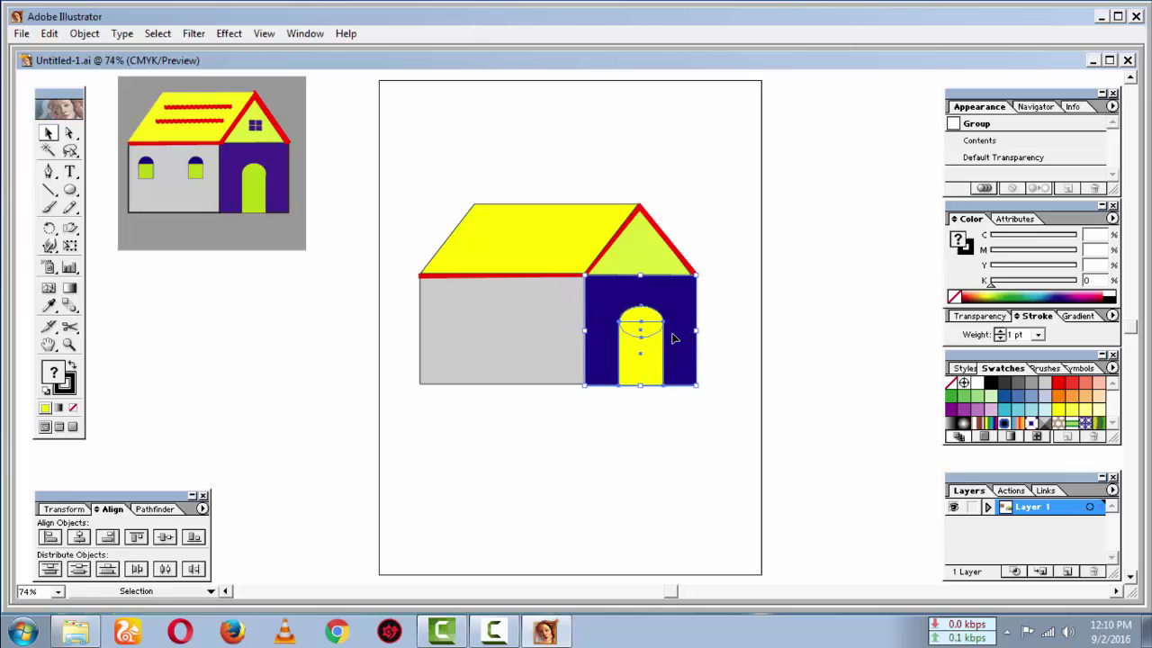
click(603, 452)
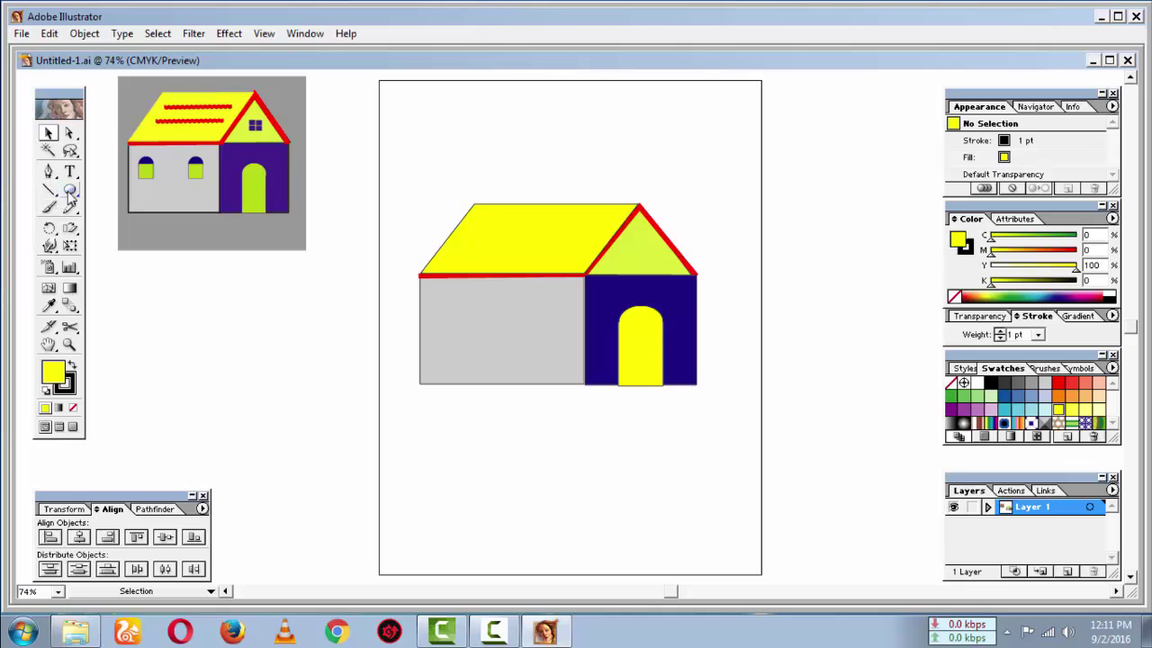
Draw a small square below the house and fill it with dark blue, C 94.9 and M 92.94.
drag(70, 190, 87, 196)
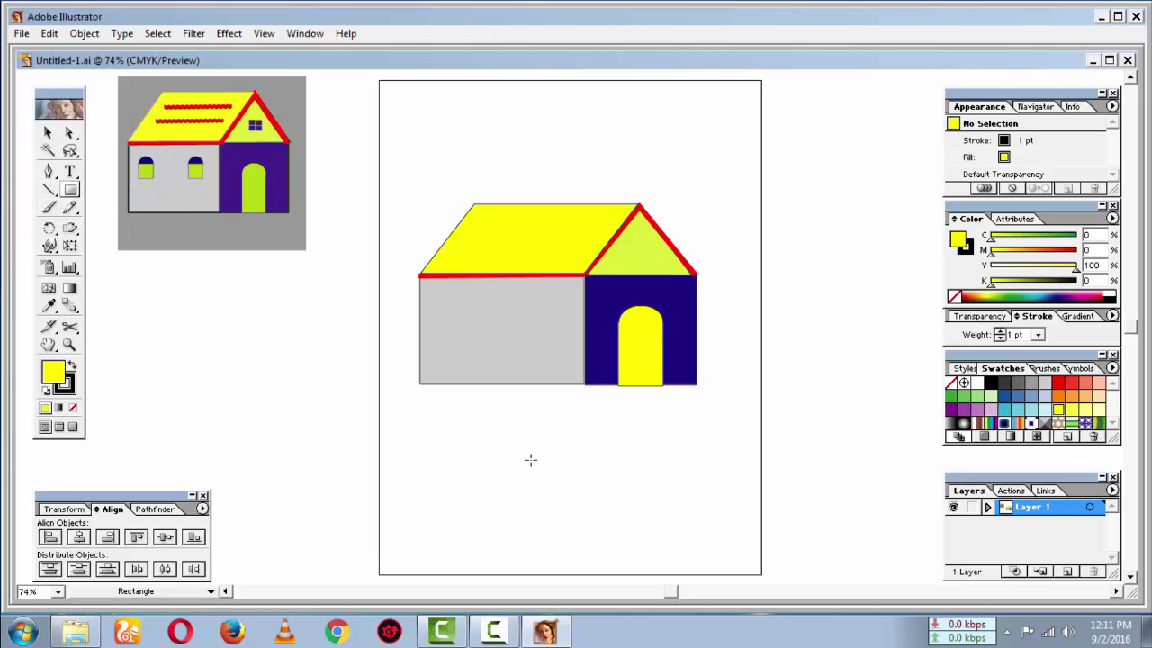
drag(486, 441, 500, 456)
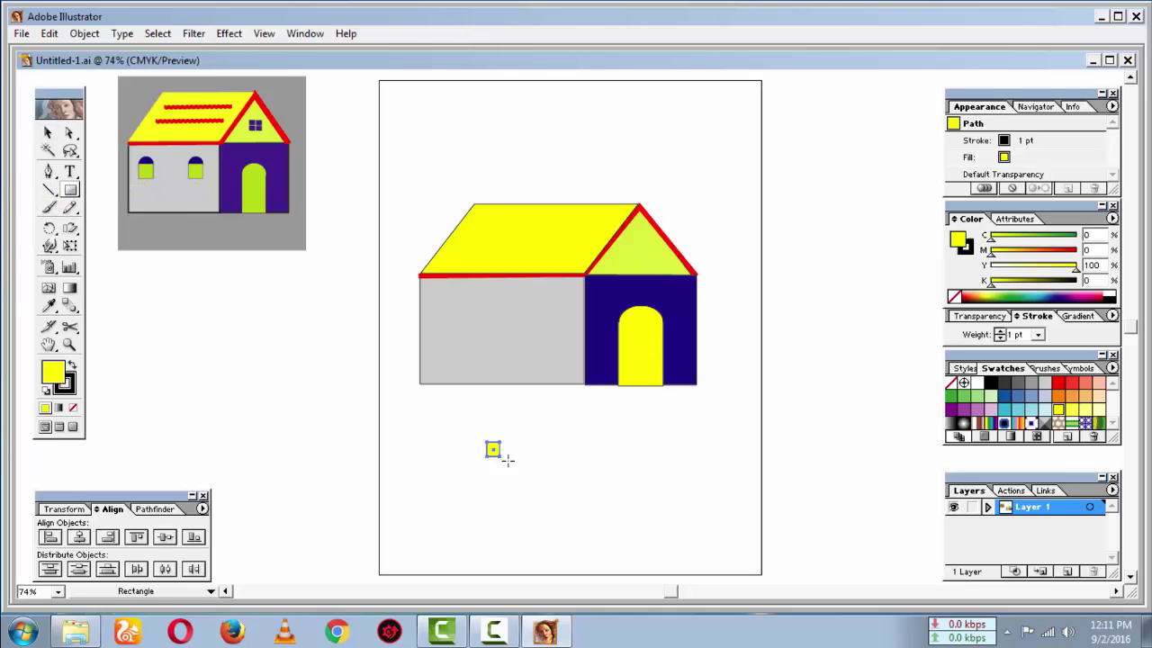
click(1062, 295)
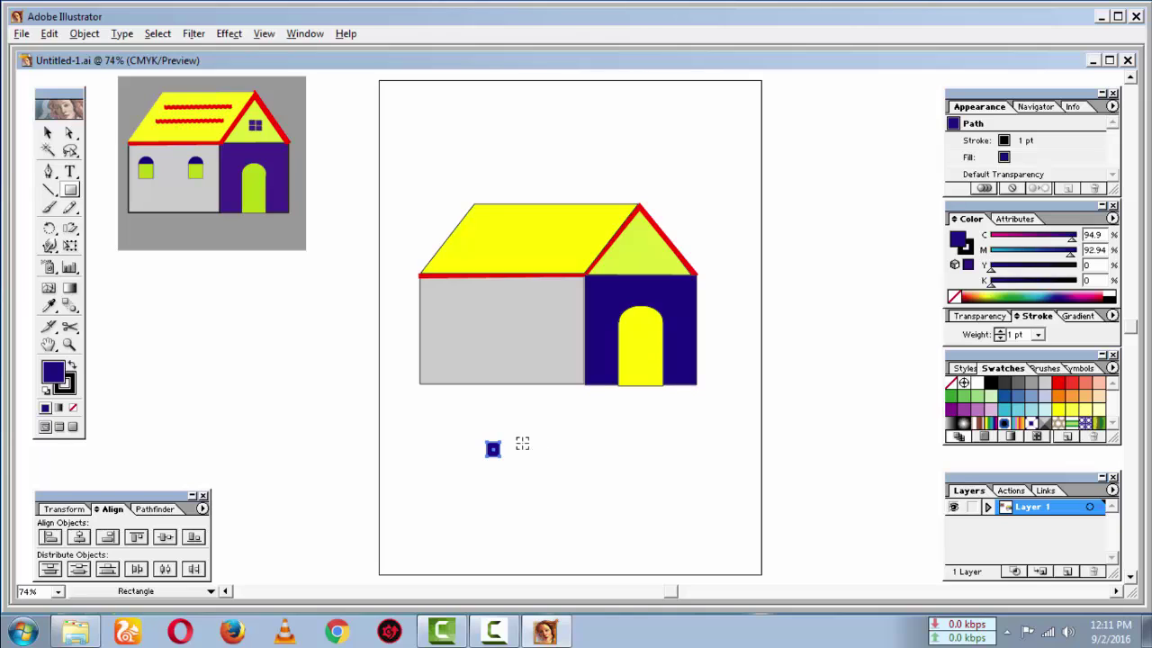
Duplicate the dark blue square to its right and nudge the copy left to leave a narrow gap.
click(47, 132)
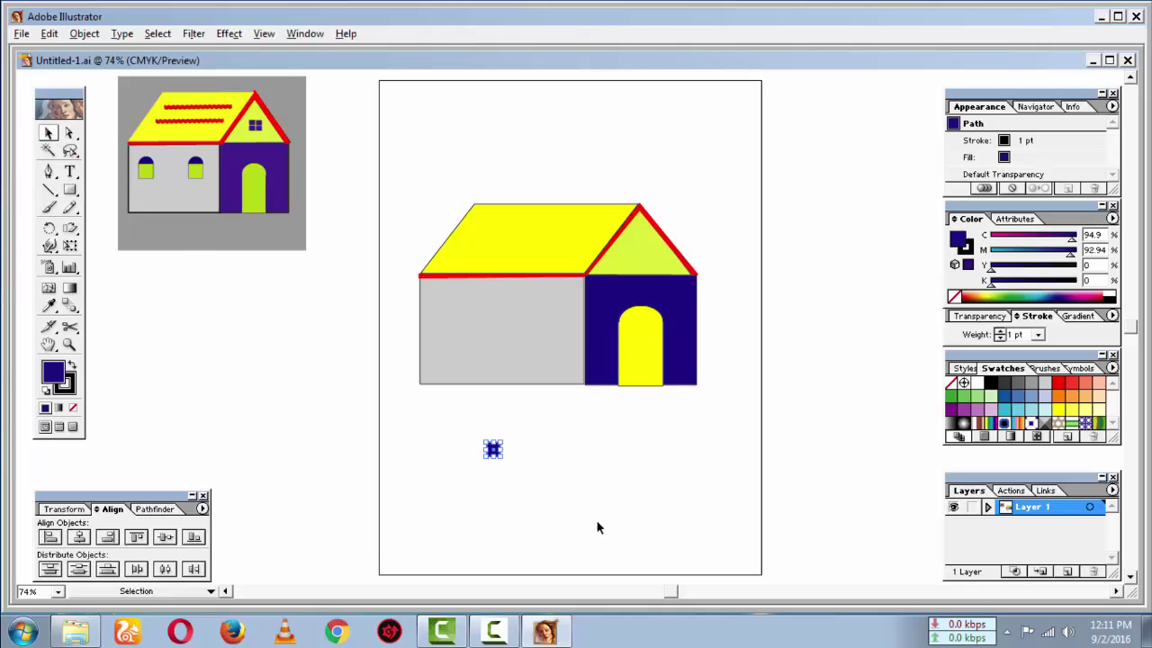
drag(494, 449, 515, 457)
key(Left)
click(528, 471)
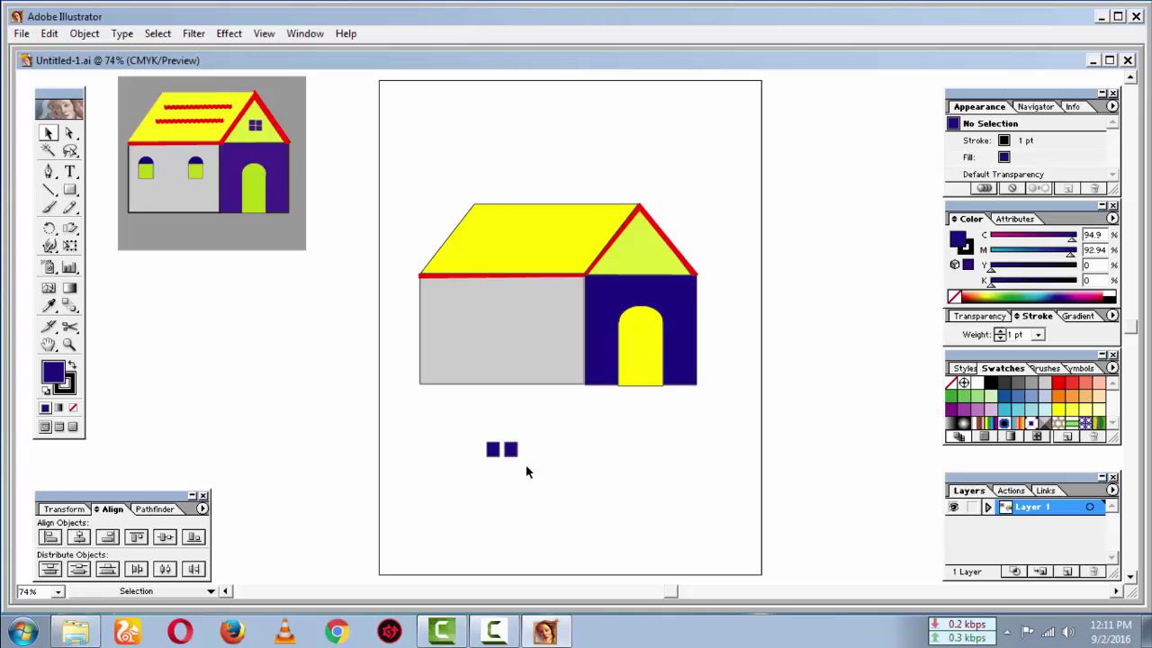
click(517, 451)
key(Left)
key(Left)
click(542, 464)
Copy the pair of squares below itself and group all four into one window.
drag(528, 467, 471, 435)
drag(502, 456, 466, 435)
click(556, 475)
right_click(500, 451)
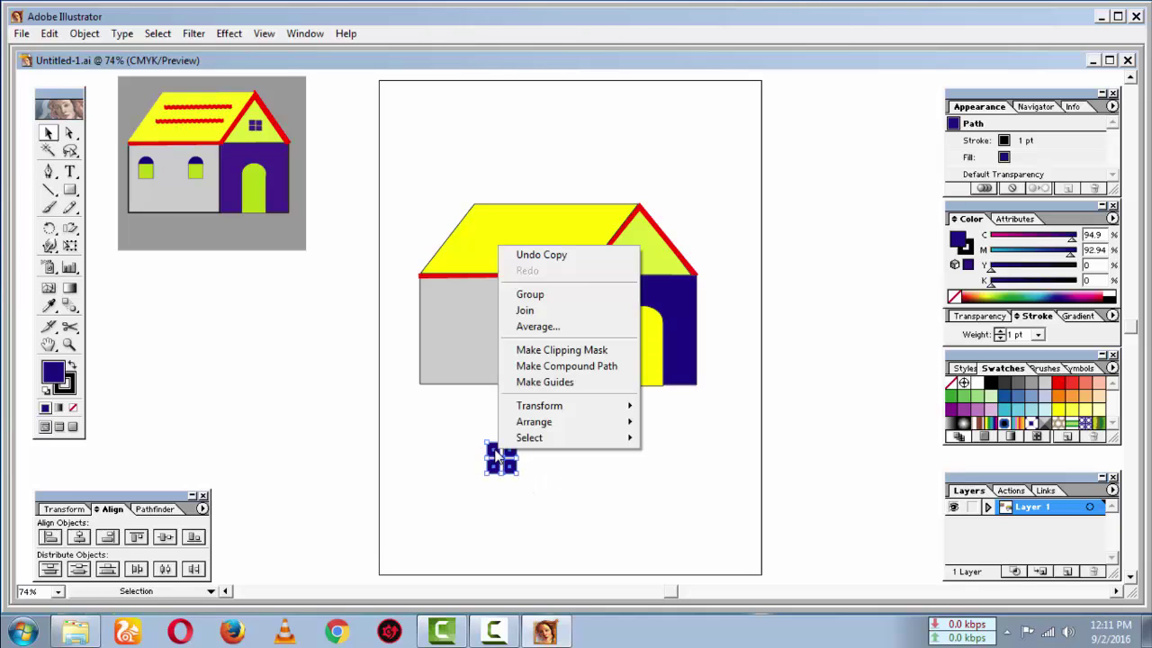
click(529, 294)
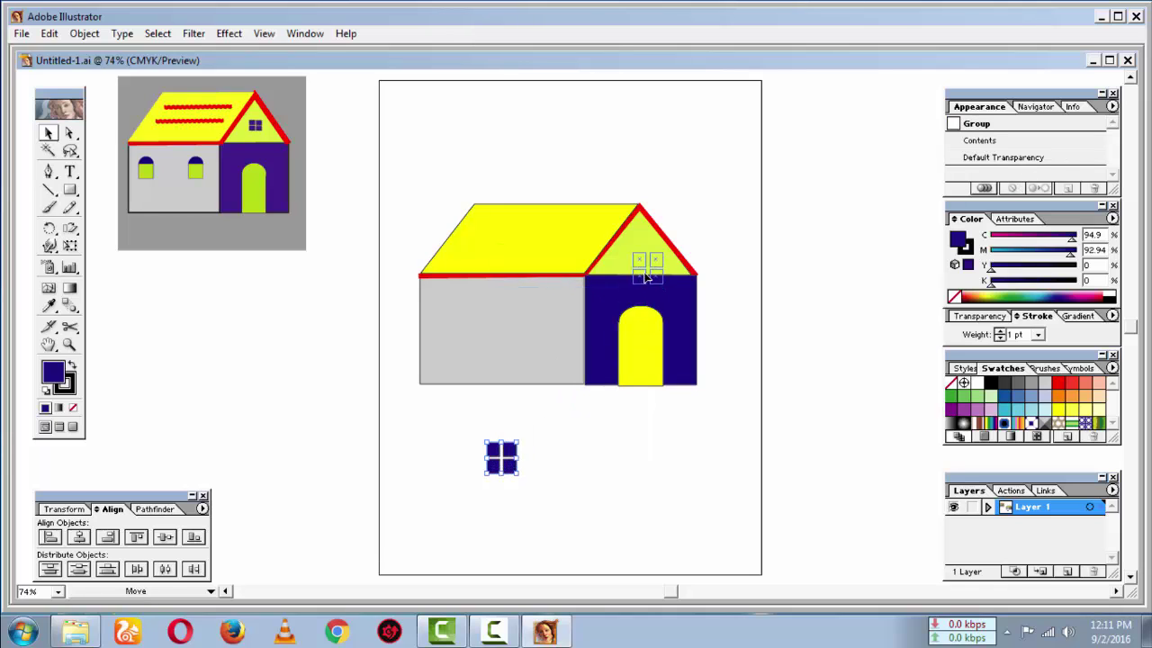
Move the four-pane window into the gable, scale it down and nudge it left to center it.
drag(647, 277, 639, 259)
drag(628, 236, 635, 244)
click(675, 431)
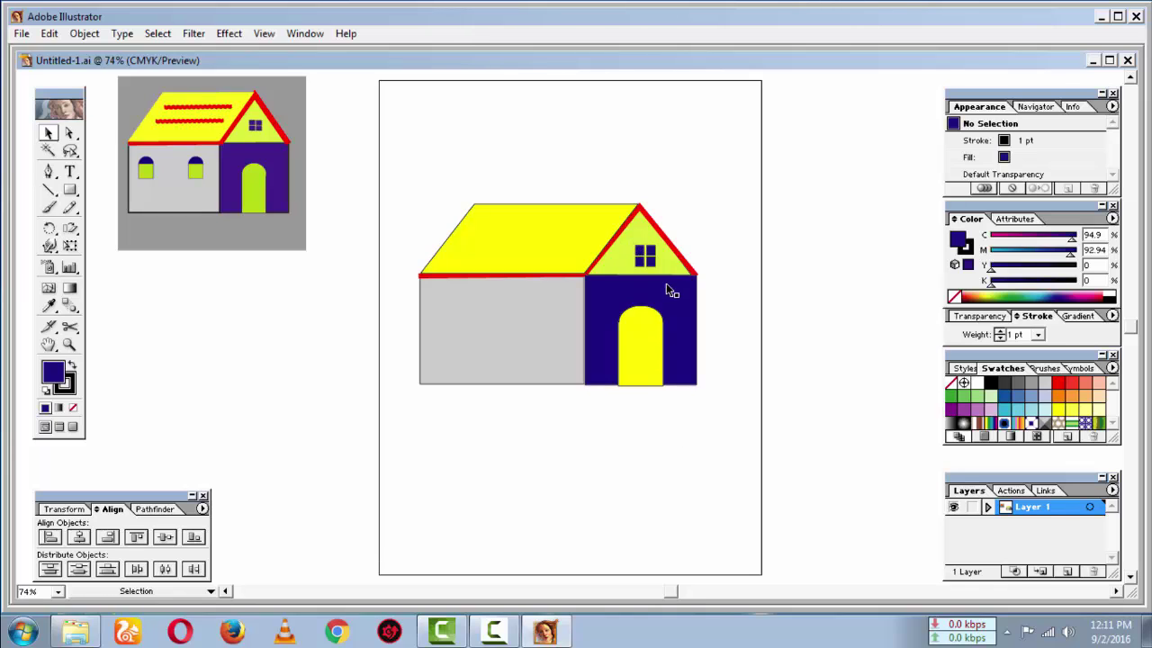
click(648, 261)
key(Left)
key(Left)
key(Left)
key(Left)
key(Left)
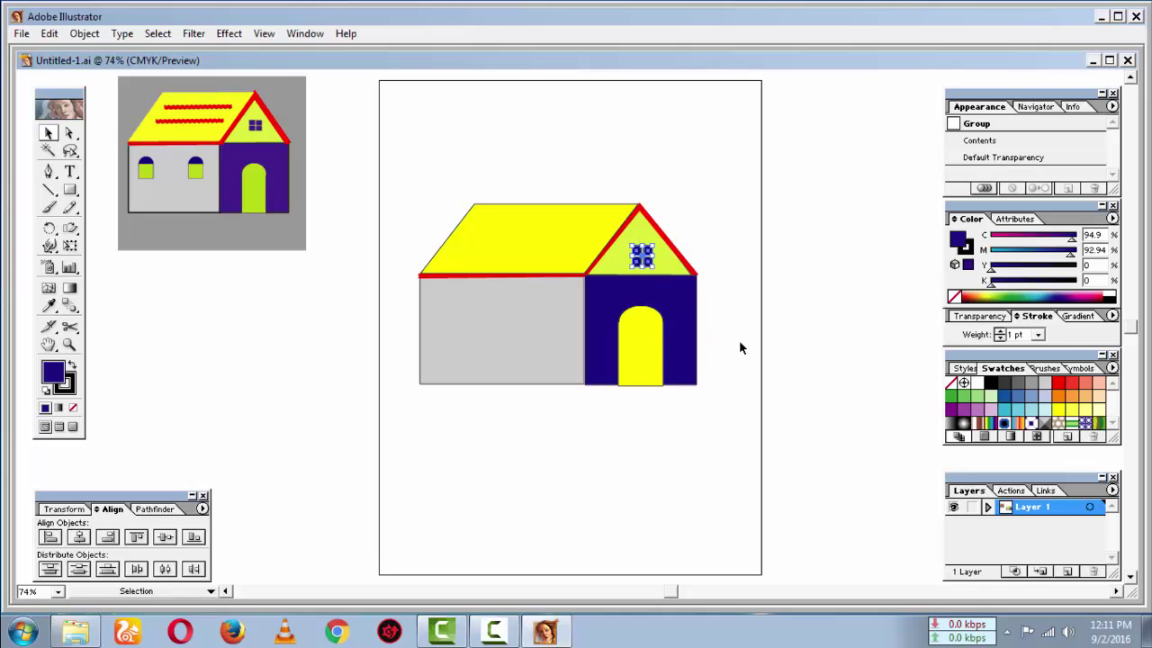
click(671, 488)
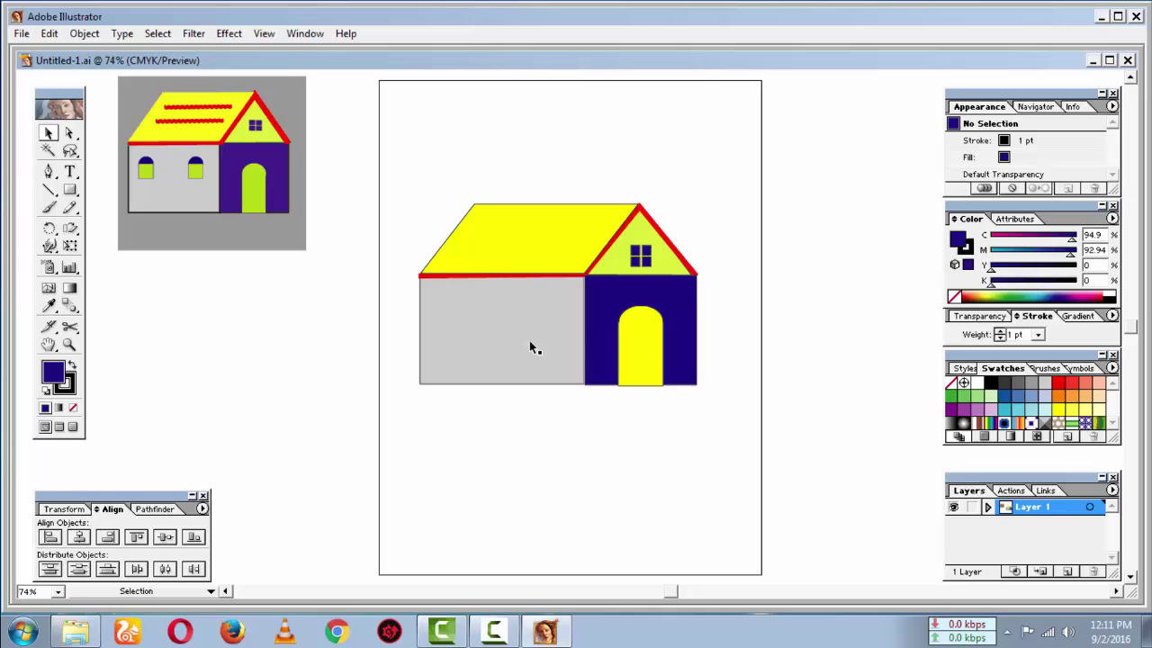
Draw a dark blue circle below the house and a rectangle of equal width covering its lower half.
drag(71, 191, 129, 193)
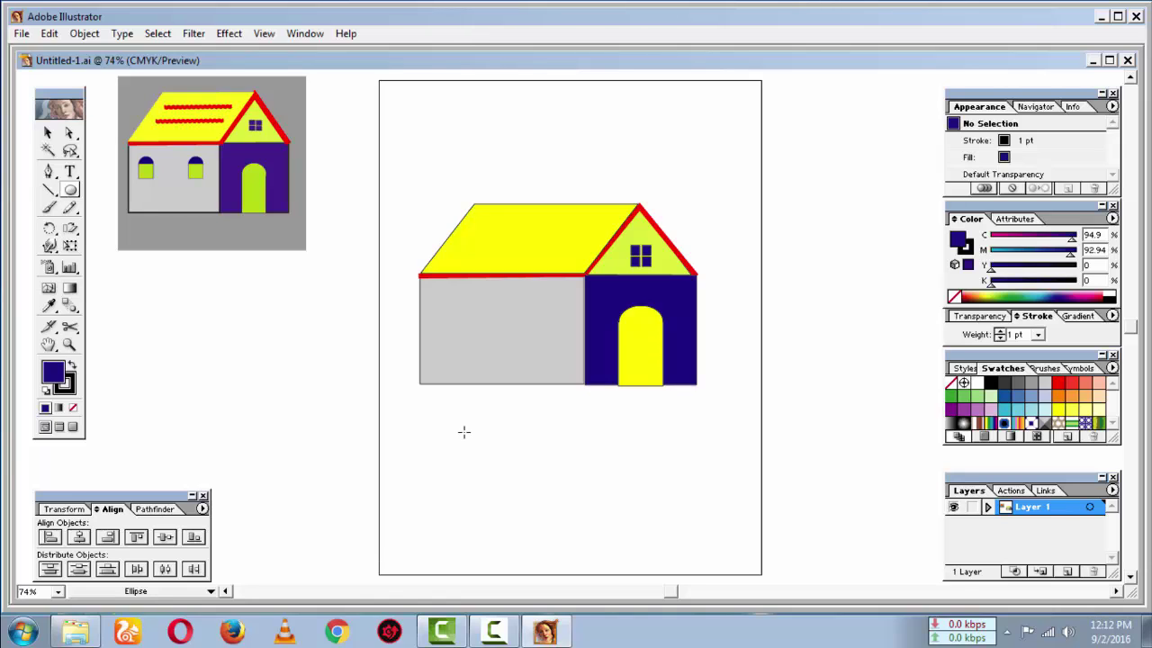
drag(463, 432, 498, 467)
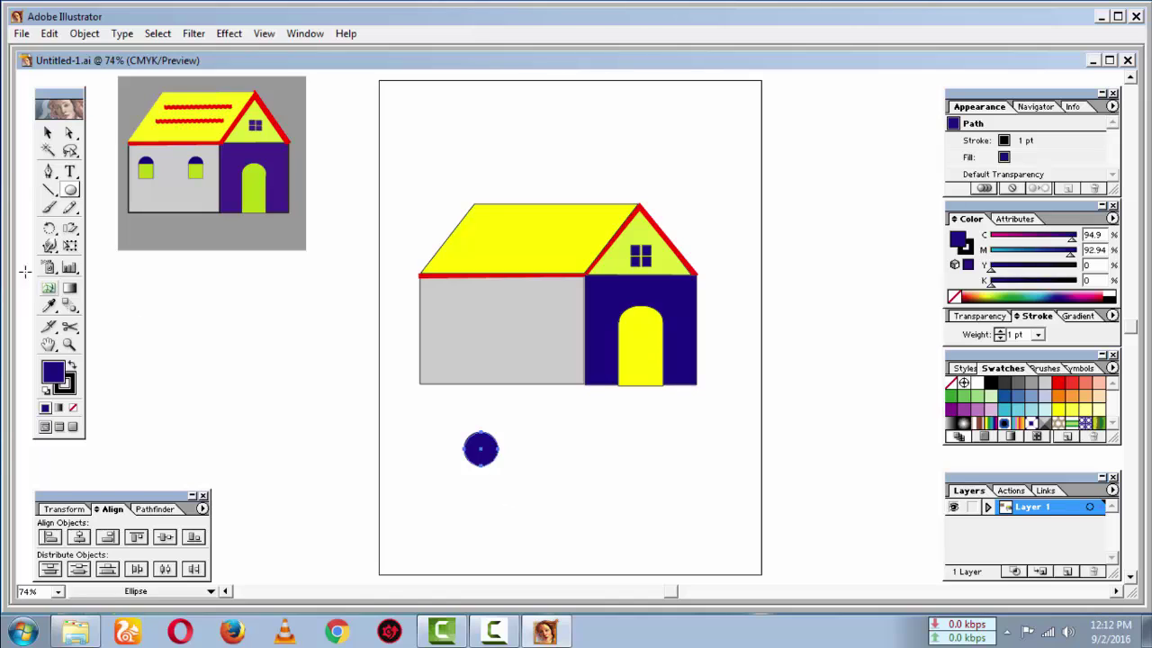
drag(70, 190, 87, 193)
drag(464, 448, 499, 487)
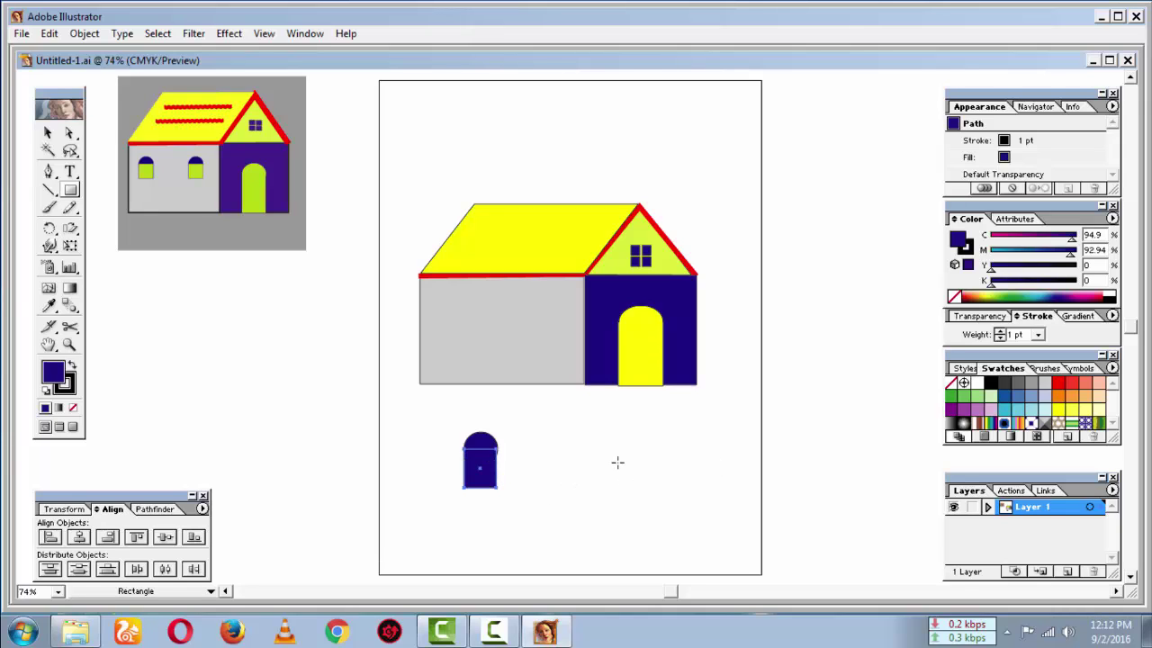
key(Right)
Fill the rectangle below the dark blue arch with yellow.
click(48, 132)
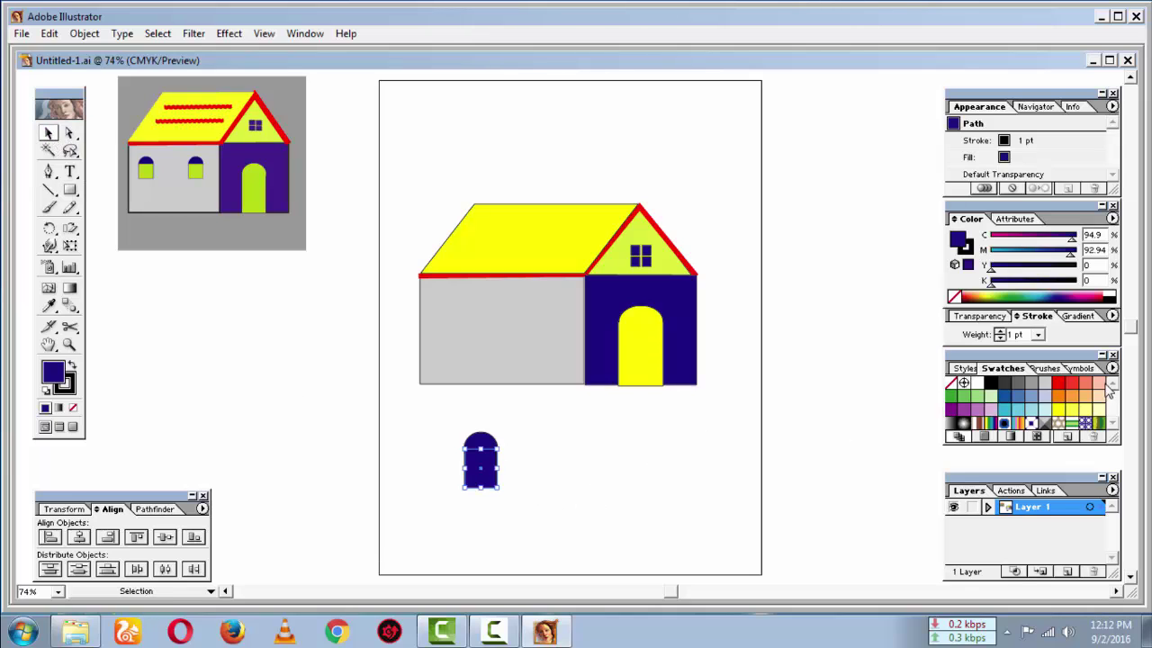
click(1060, 412)
click(679, 472)
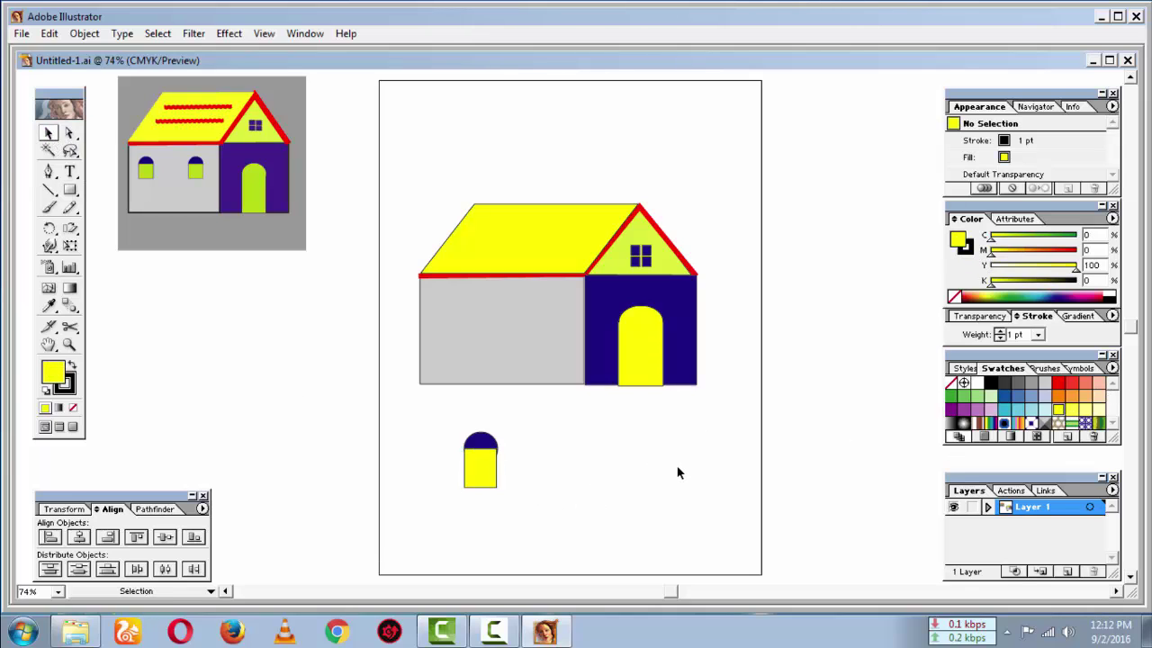
click(492, 465)
click(600, 472)
Group the dark blue circle and yellow rectangle, and place two smaller copies as windows on the gray wall.
drag(445, 426, 537, 501)
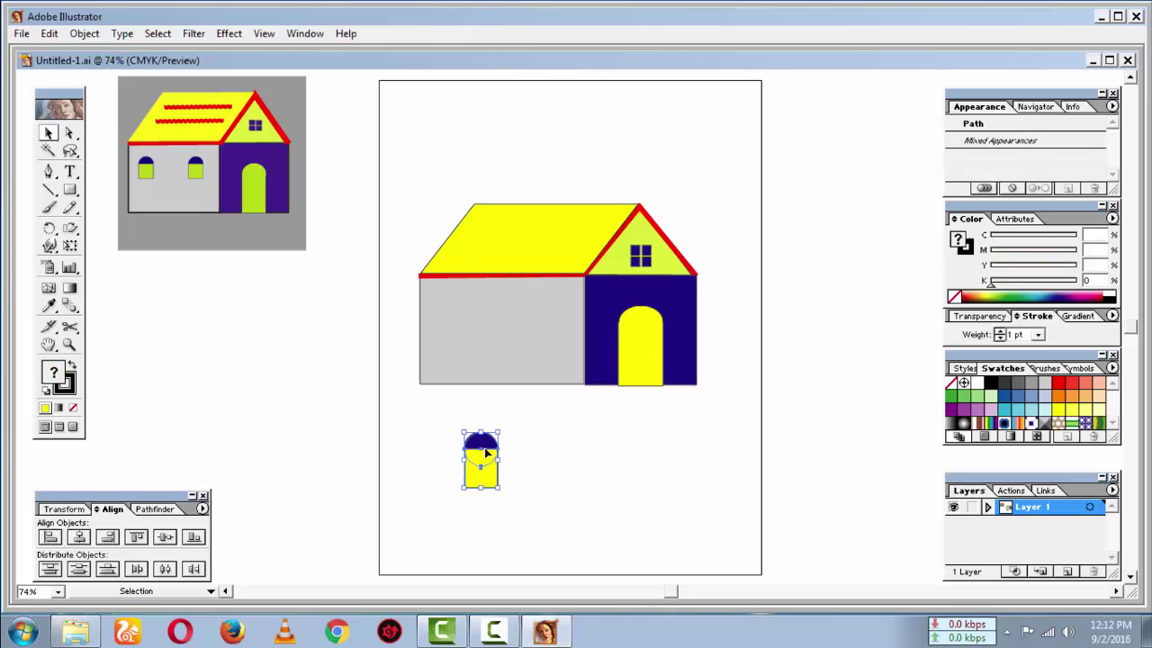
right_click(486, 455)
click(514, 288)
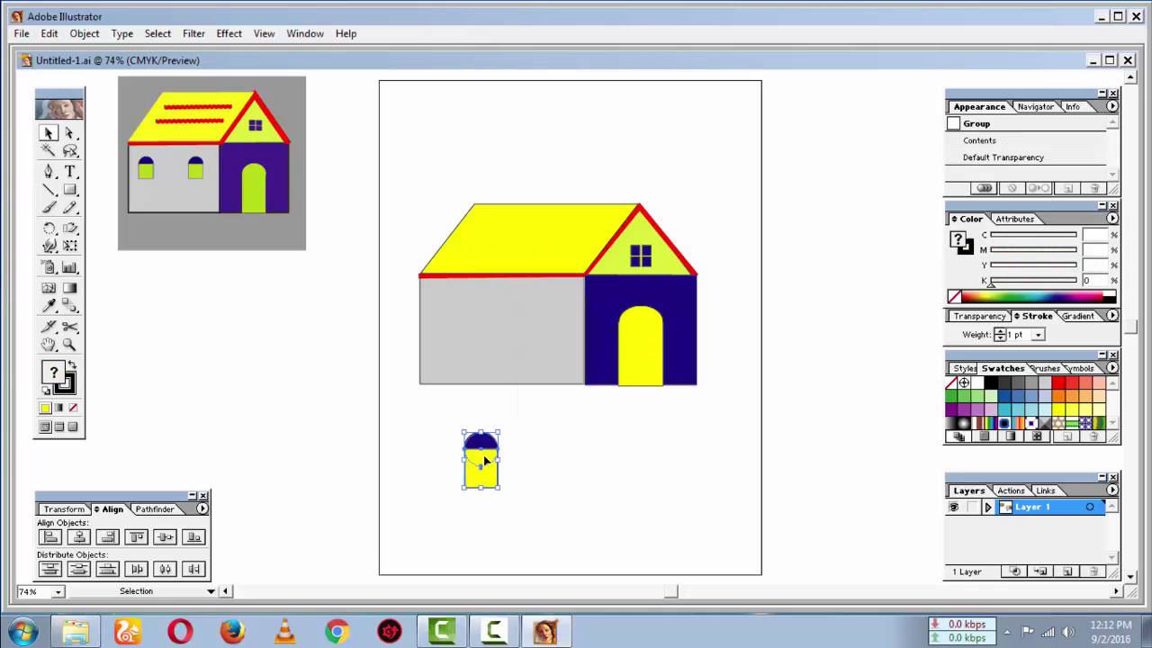
drag(484, 456, 553, 318)
click(603, 459)
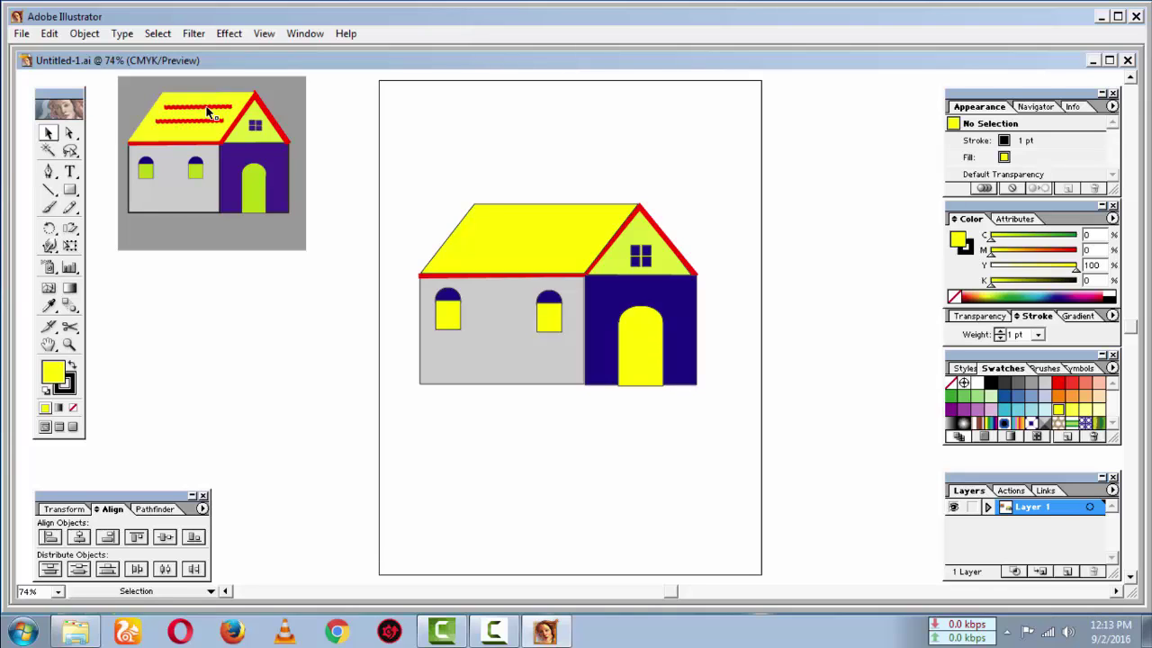
Draw an unfilled, nearly horizontal line below the house with the Pen tool and select it.
click(51, 173)
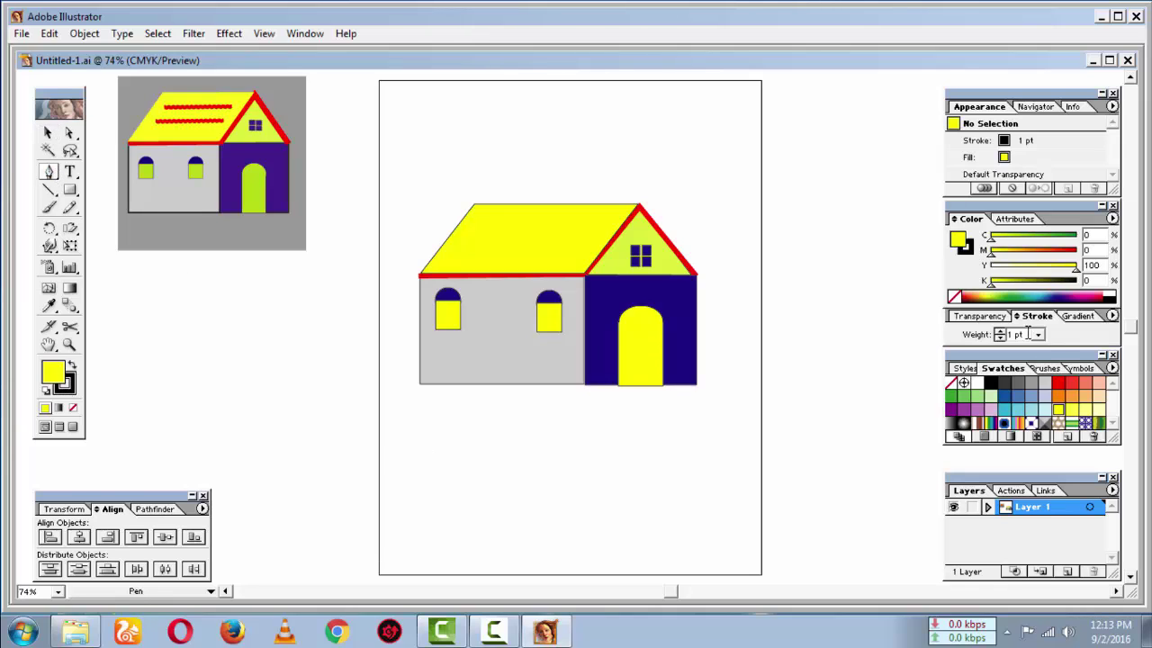
click(955, 298)
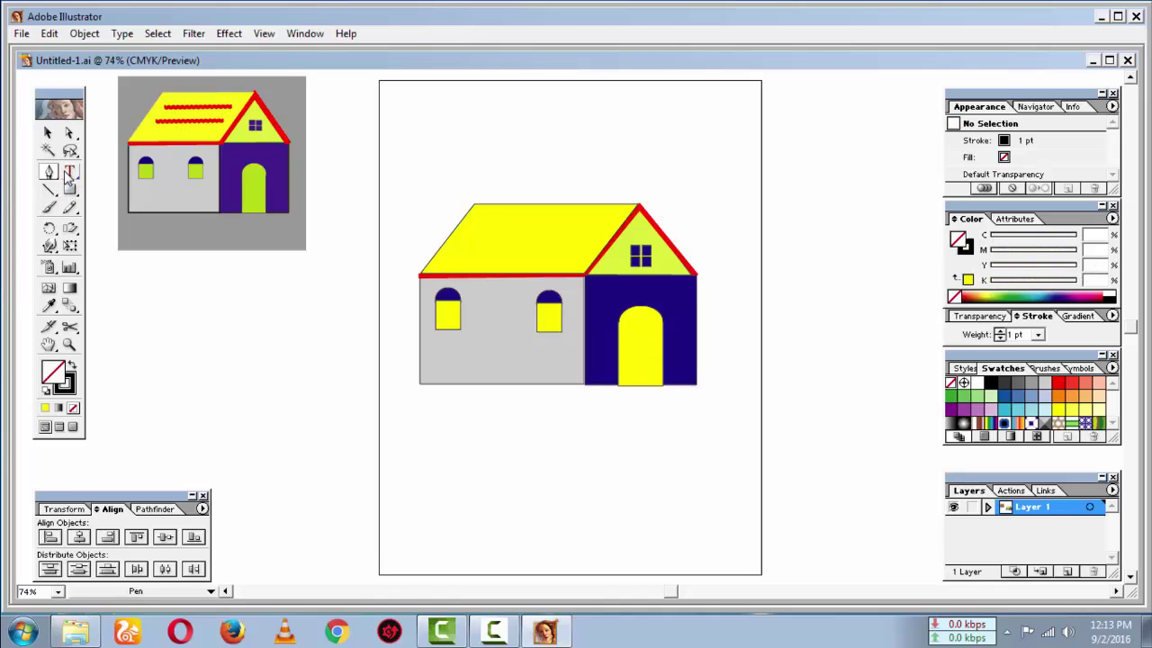
click(437, 461)
click(559, 453)
click(49, 134)
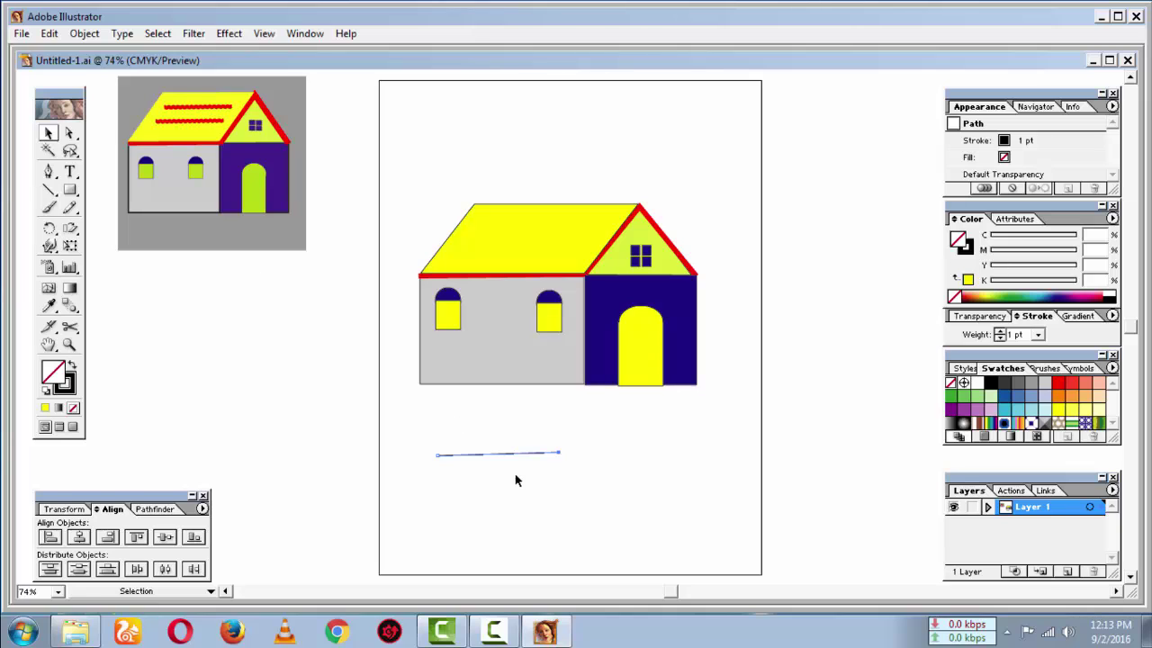
click(487, 452)
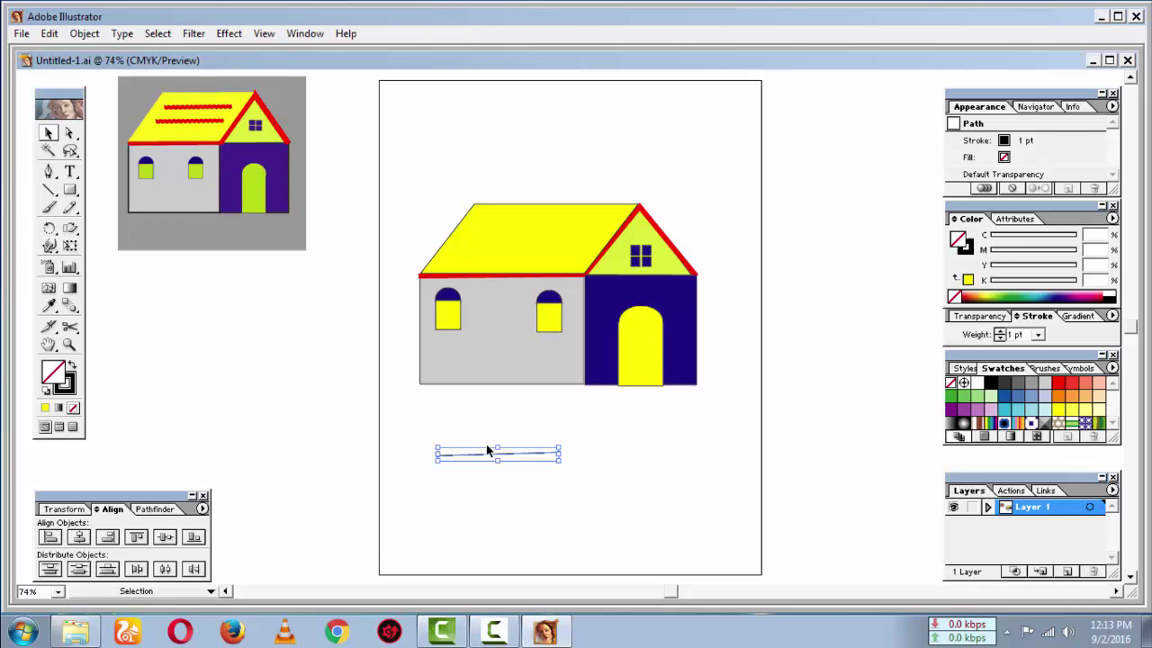
Apply the Zig Zag filter to the line with an absolute size of 5 pt, 27 ridges per segment and corner points.
click(204, 39)
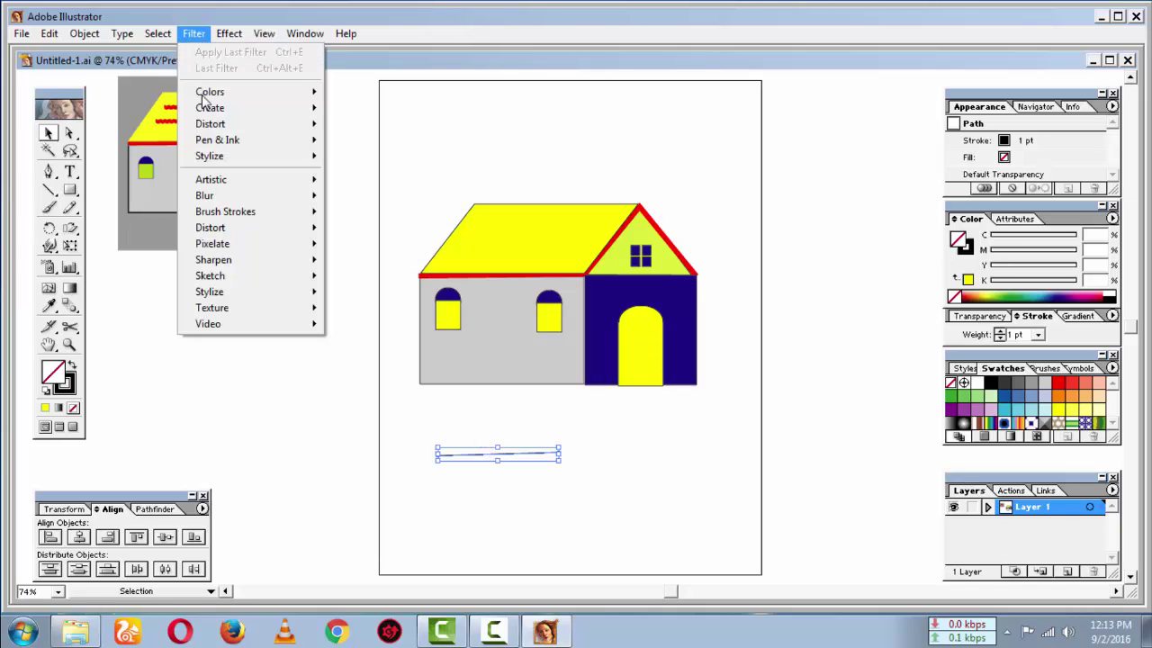
mouse_move(213, 158)
mouse_move(220, 126)
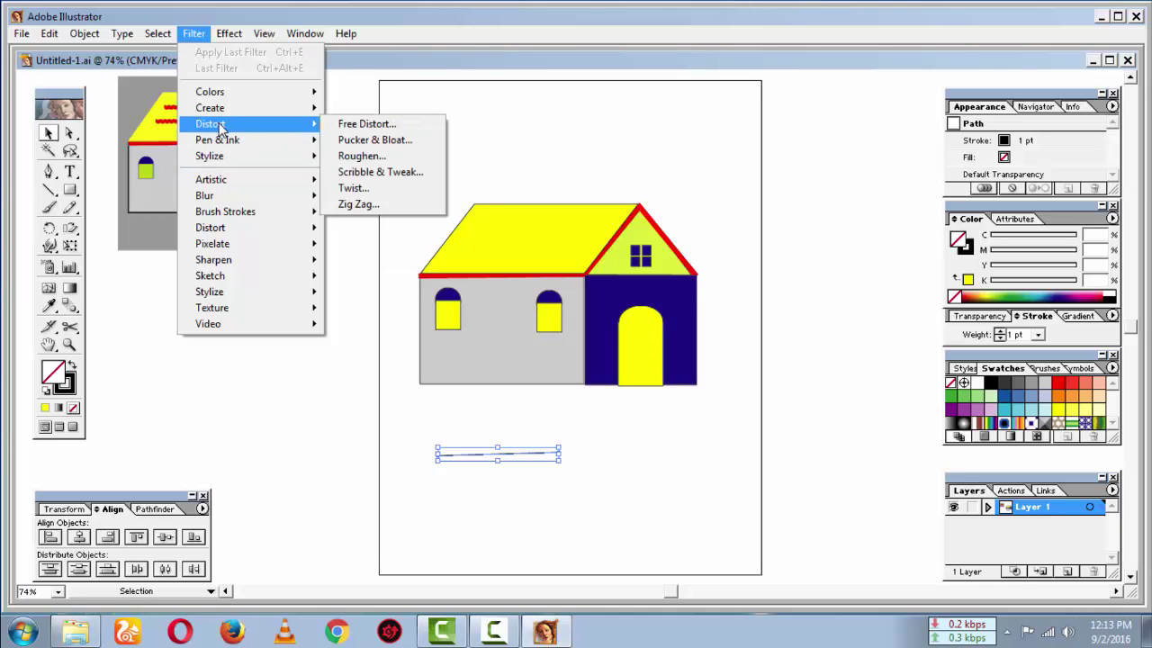
click(371, 206)
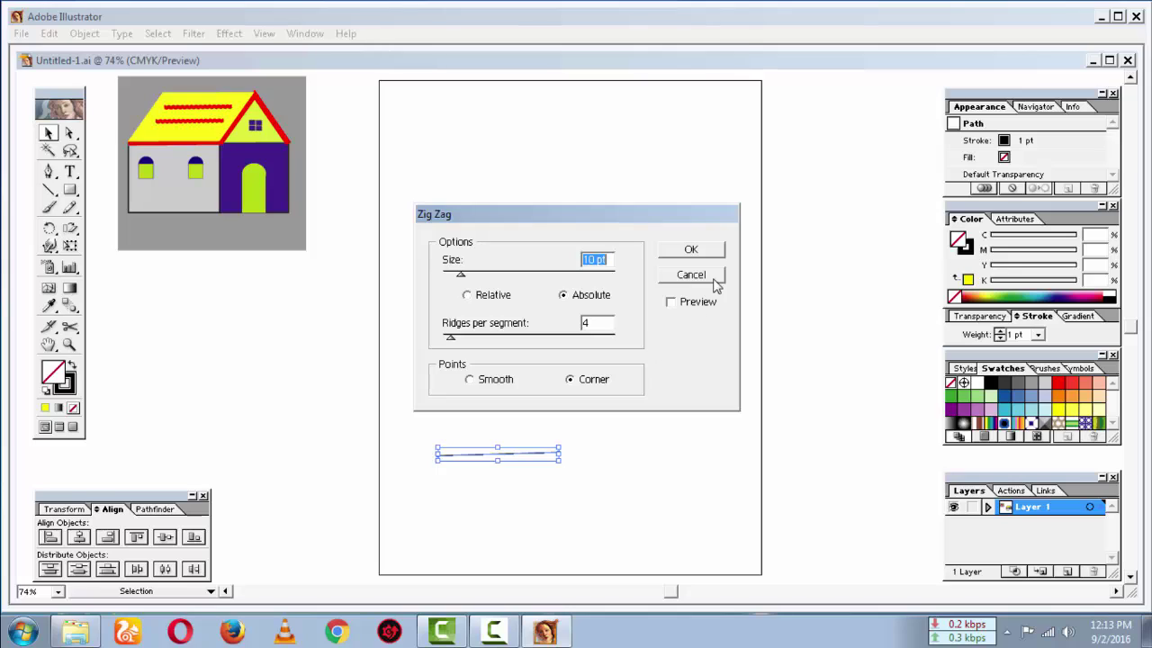
click(670, 303)
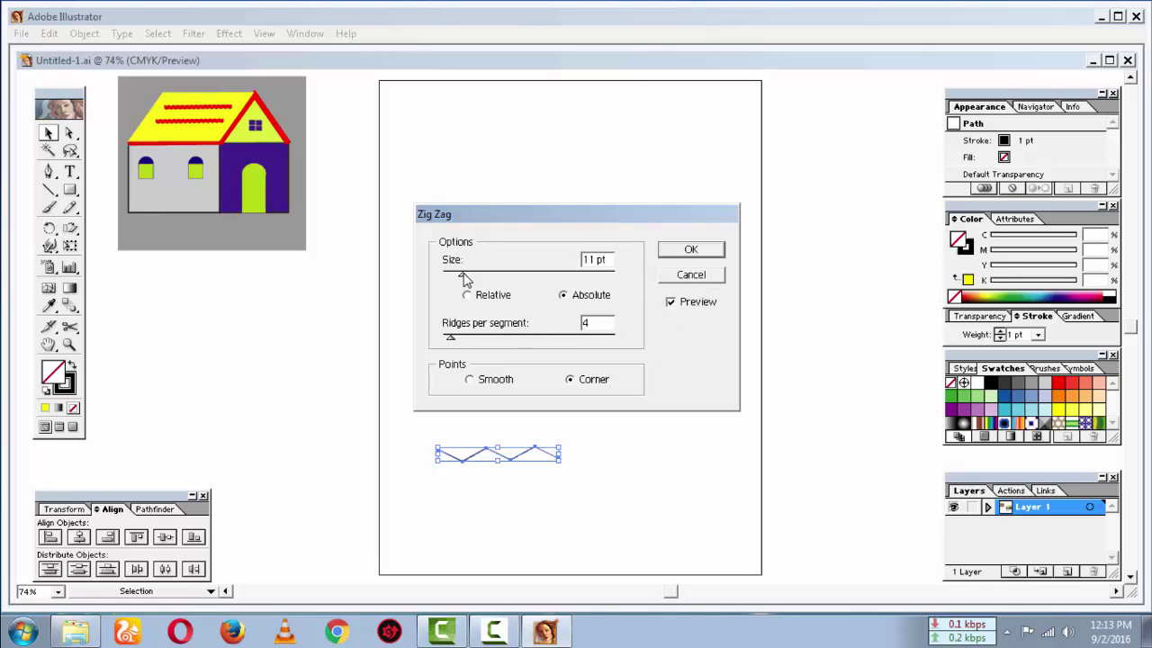
drag(460, 274, 451, 274)
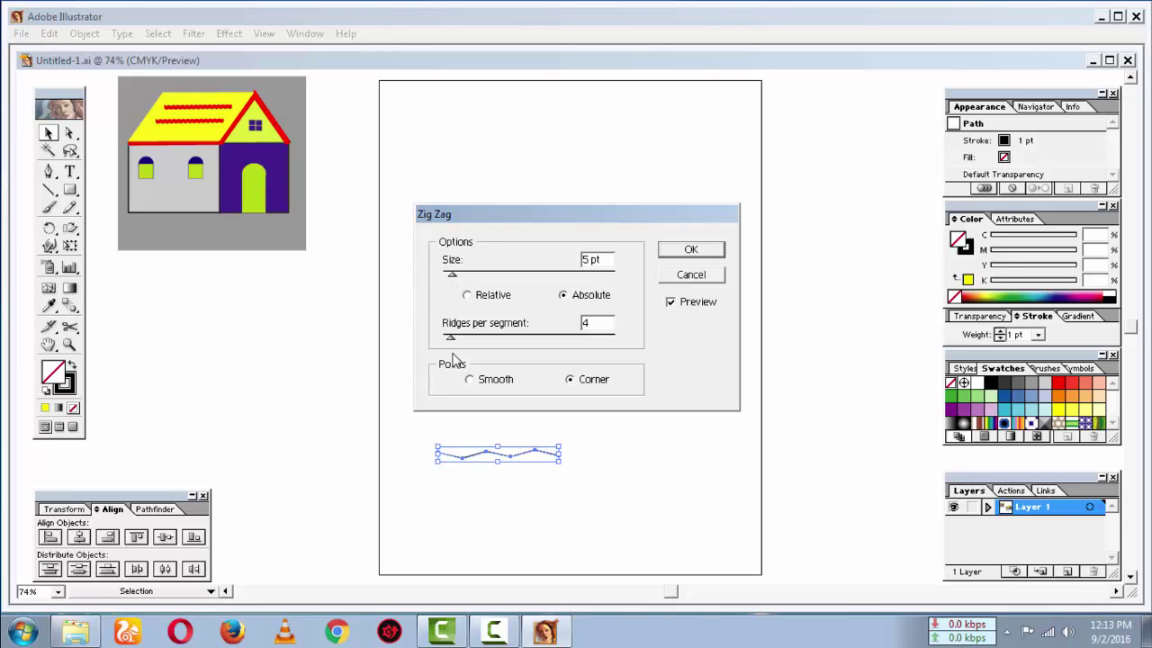
drag(451, 339, 475, 340)
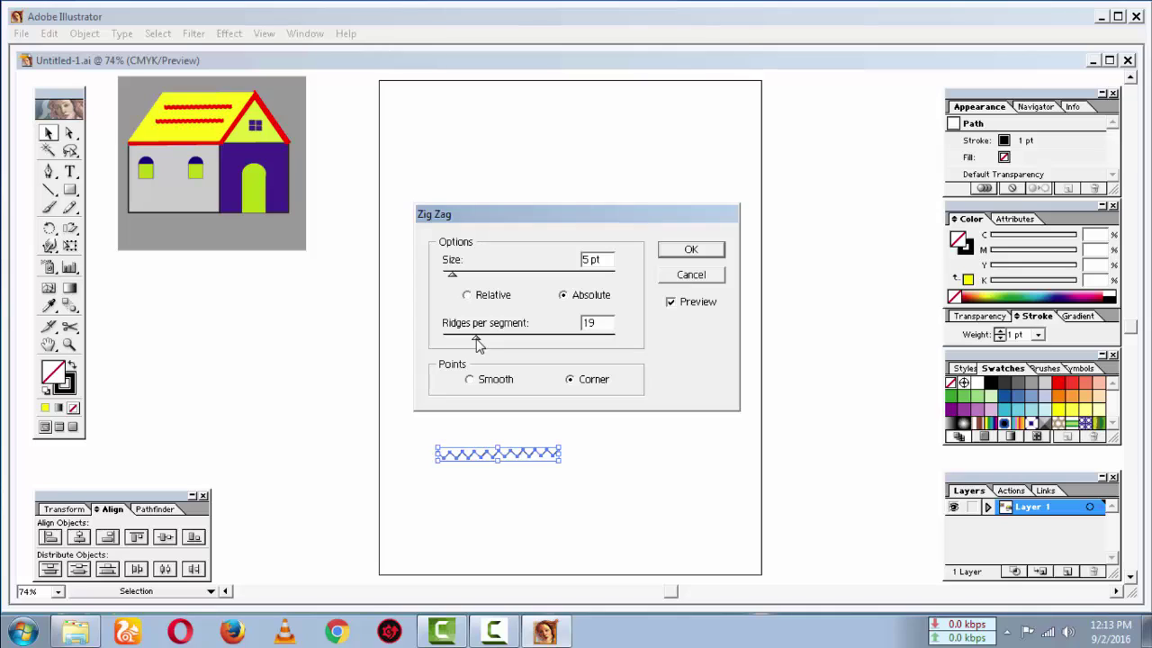
drag(451, 273, 452, 275)
drag(476, 342, 491, 346)
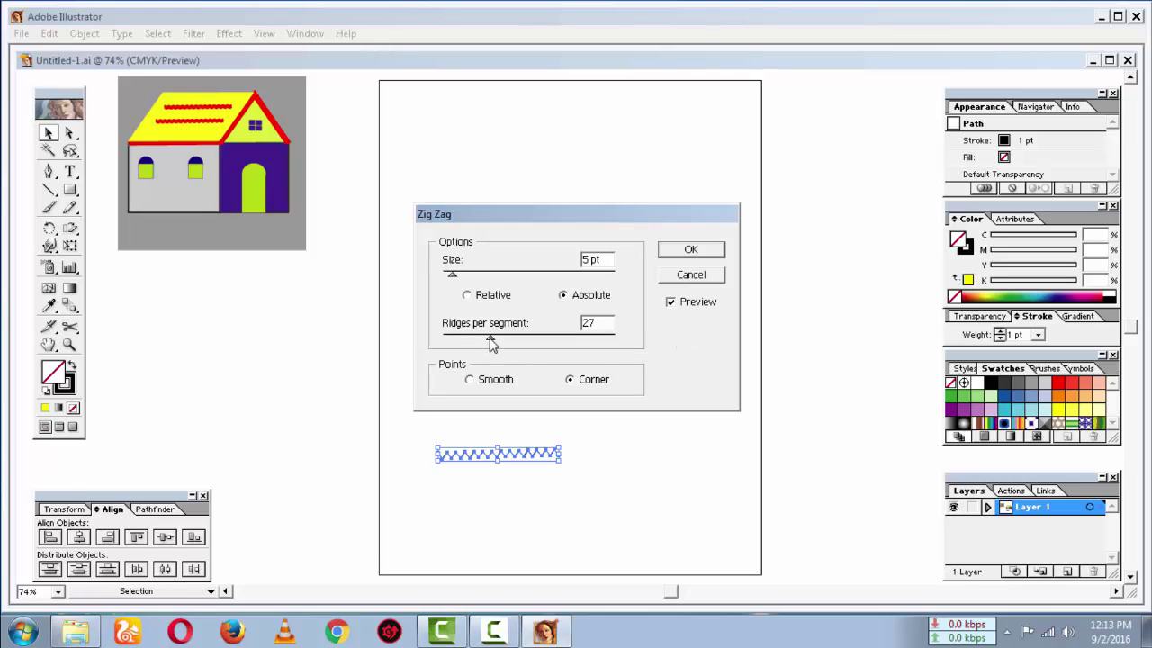
click(697, 256)
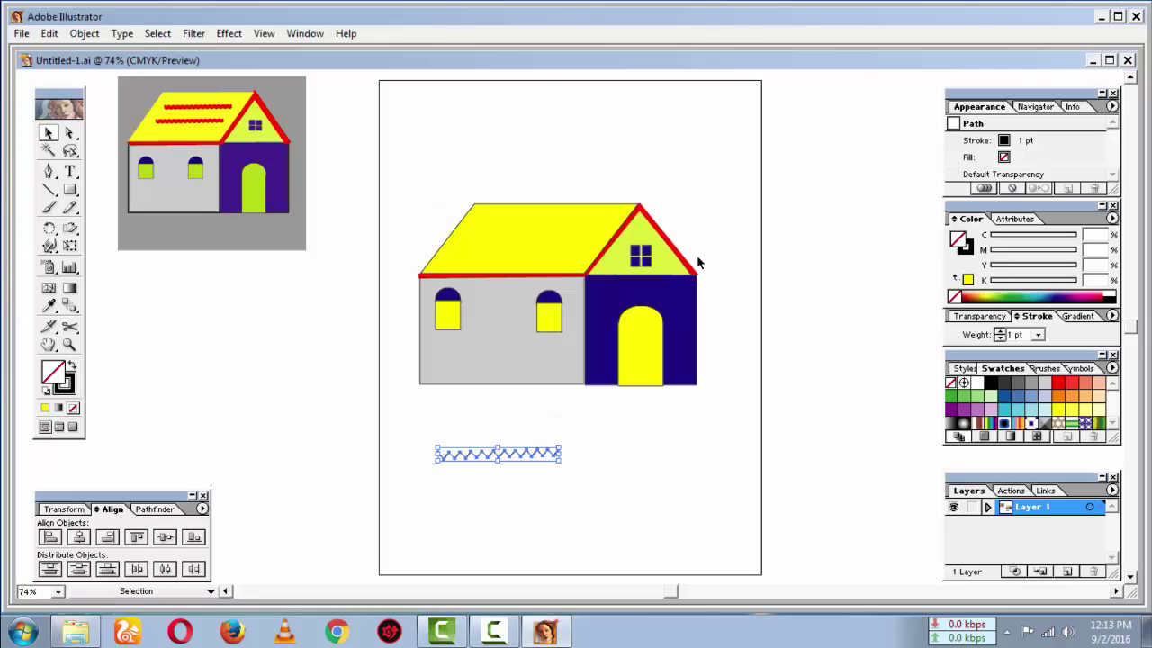
click(609, 474)
Set the zigzag line's stroke weight to 7 pt.
click(547, 455)
click(1037, 334)
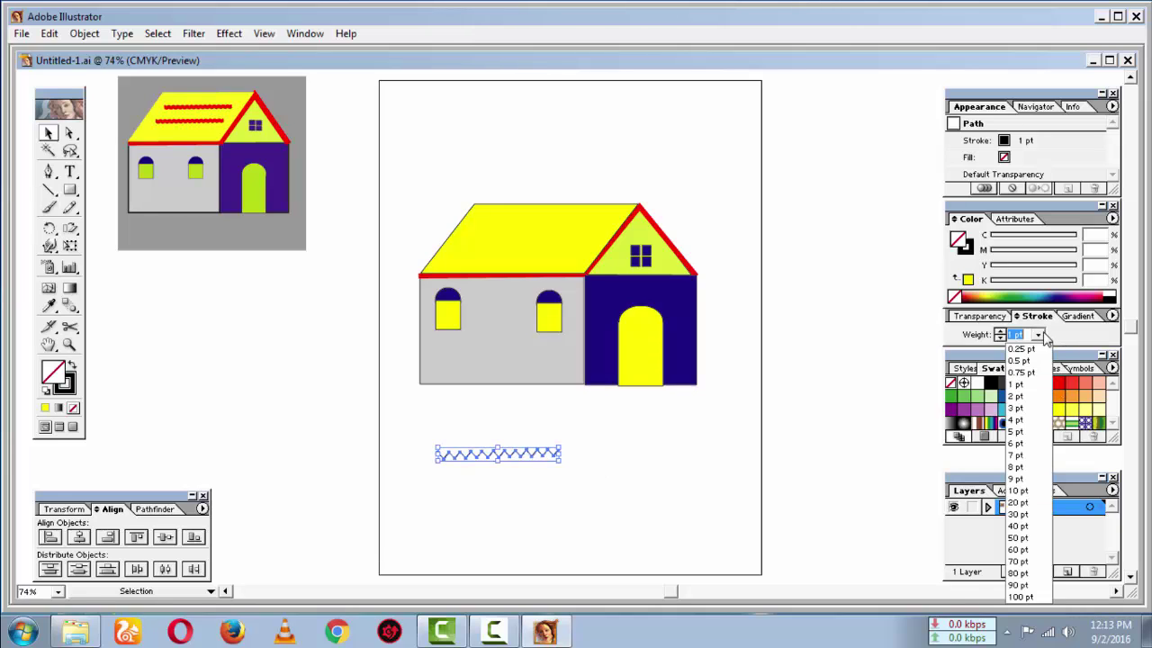
click(1026, 447)
click(742, 469)
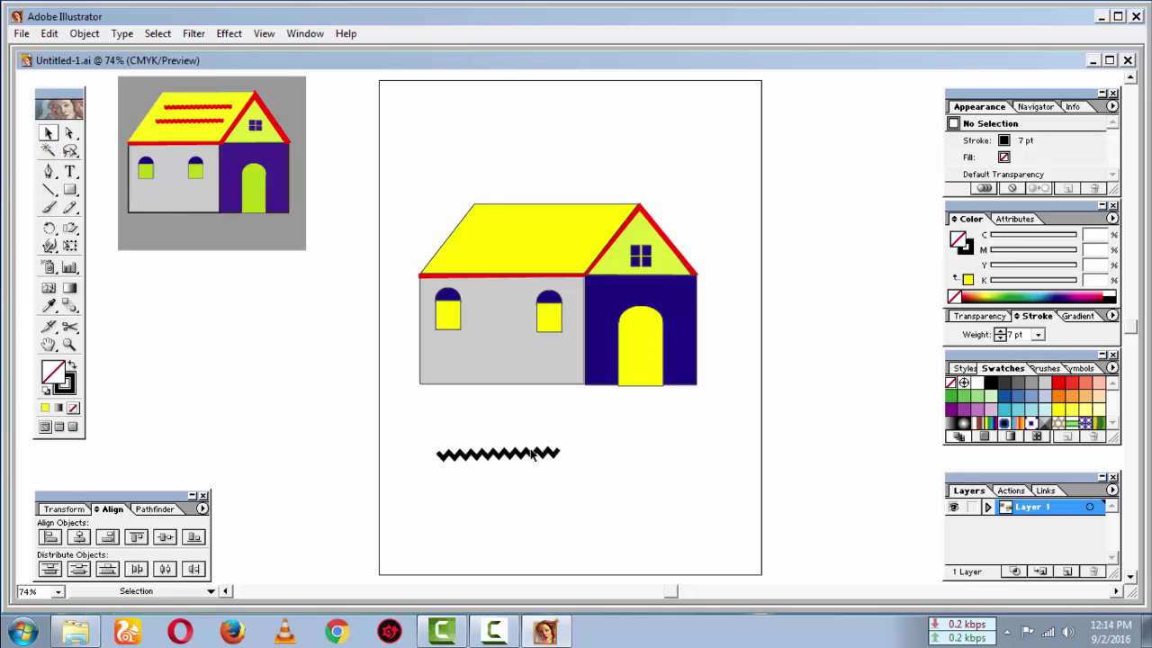
click(501, 450)
click(1037, 334)
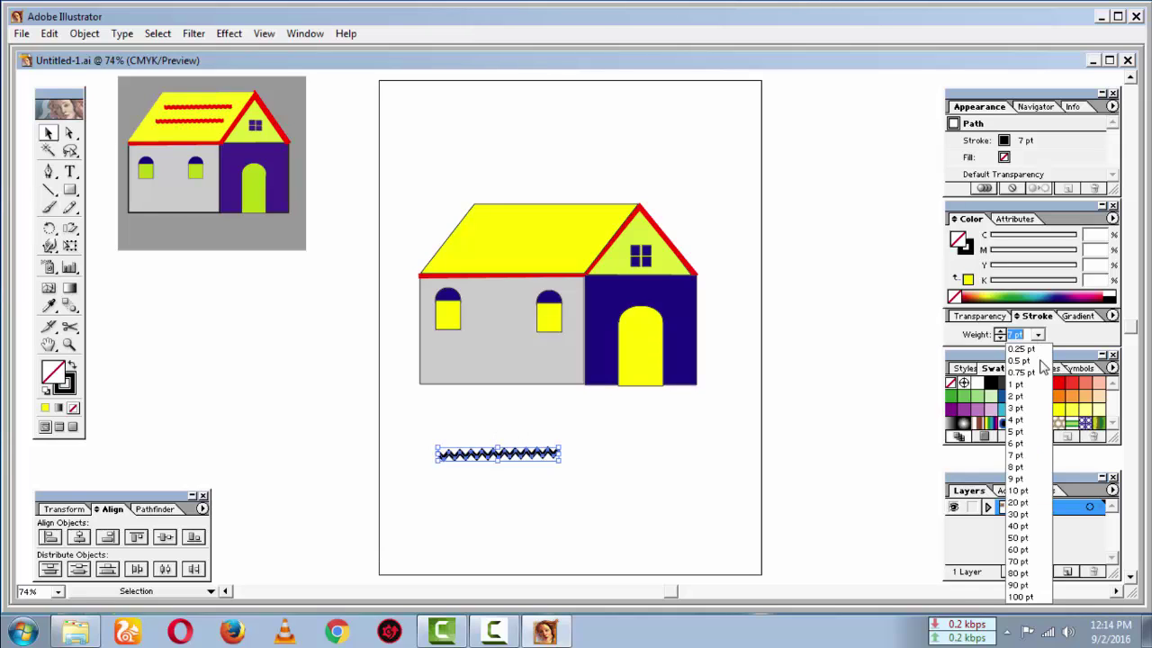
click(1019, 456)
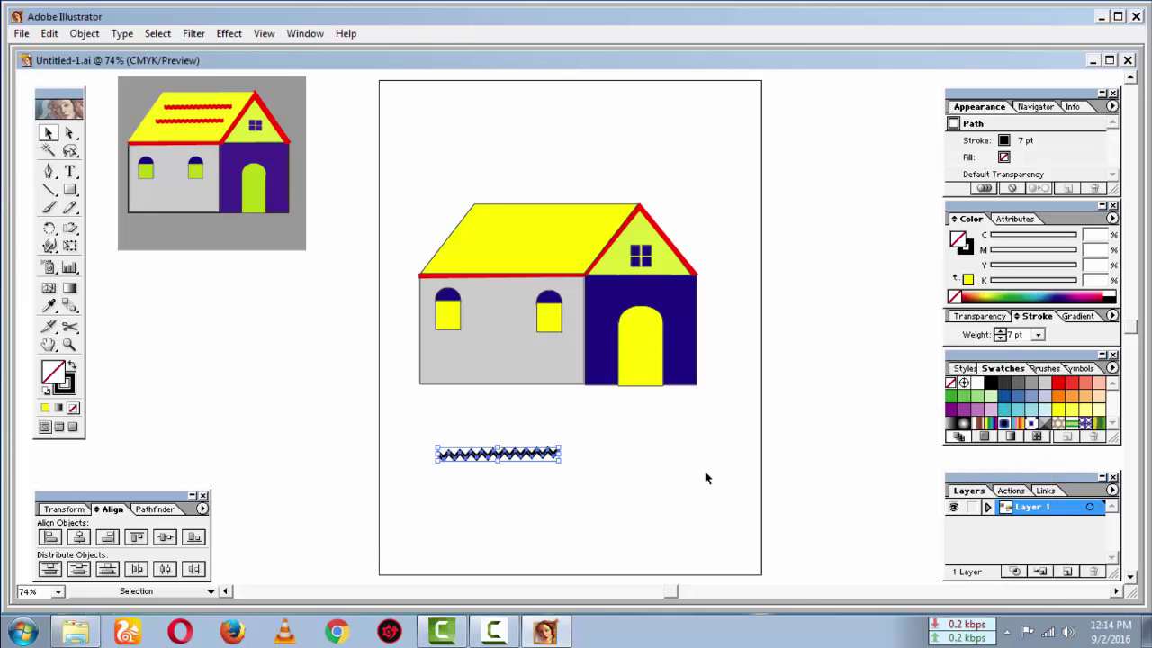
Set the zigzag line's stroke weight to 5 pt.
click(1038, 334)
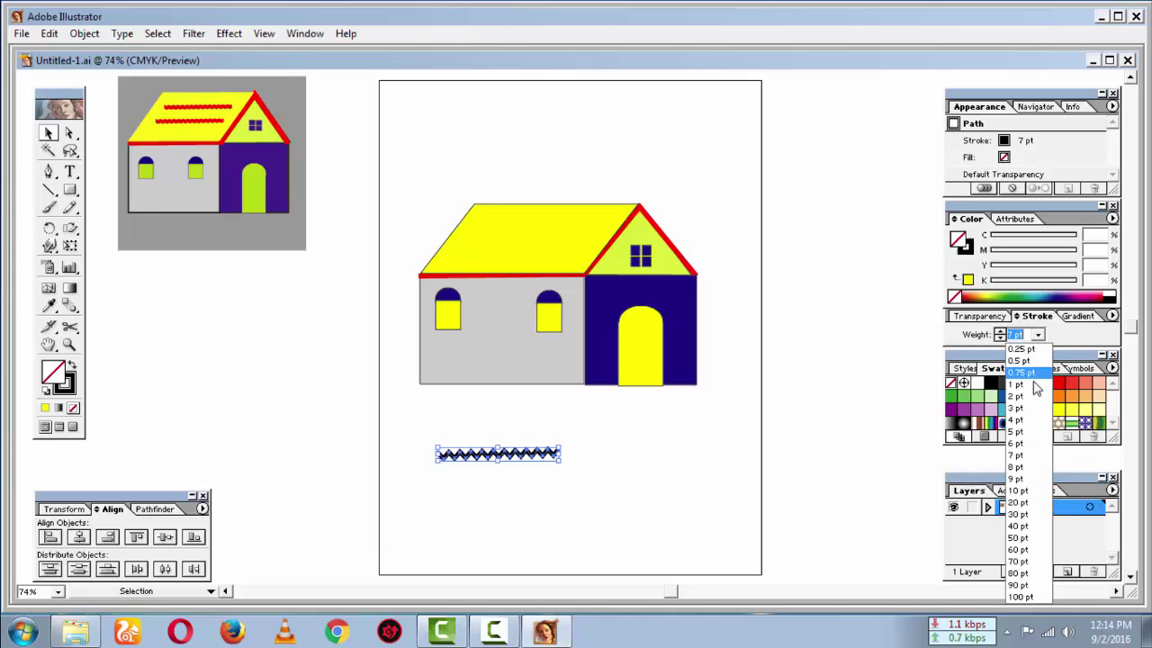
click(1017, 433)
click(710, 455)
Fill the zigzag line with red, and set no fill and a red stroke with nothing selected.
click(531, 453)
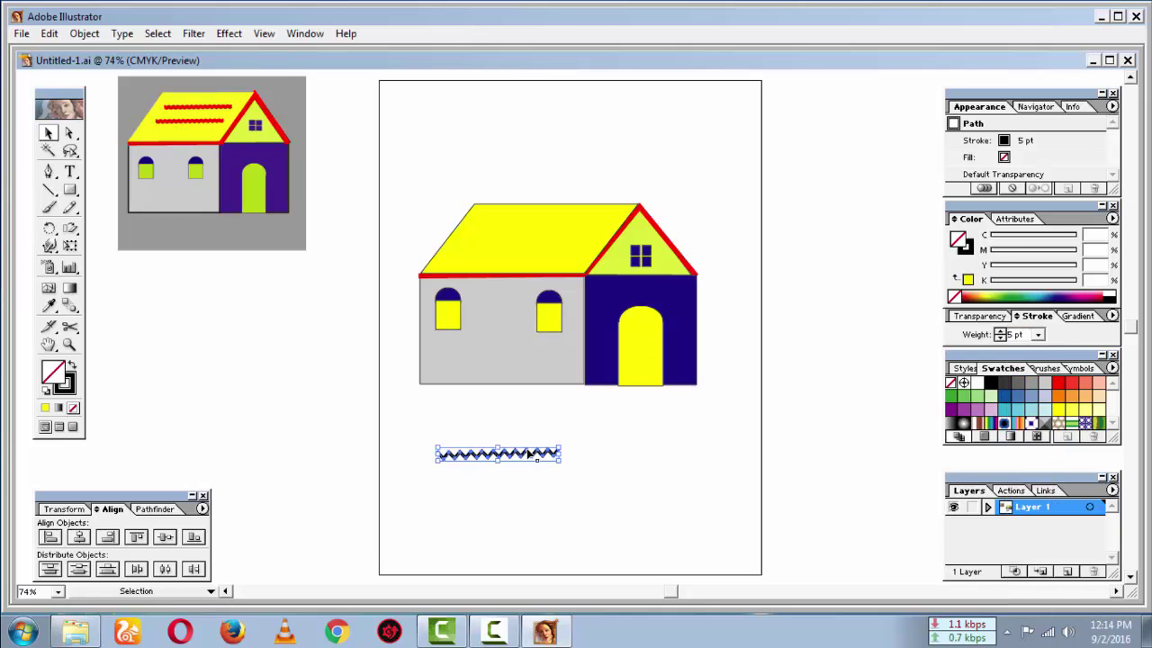
click(1058, 383)
click(671, 470)
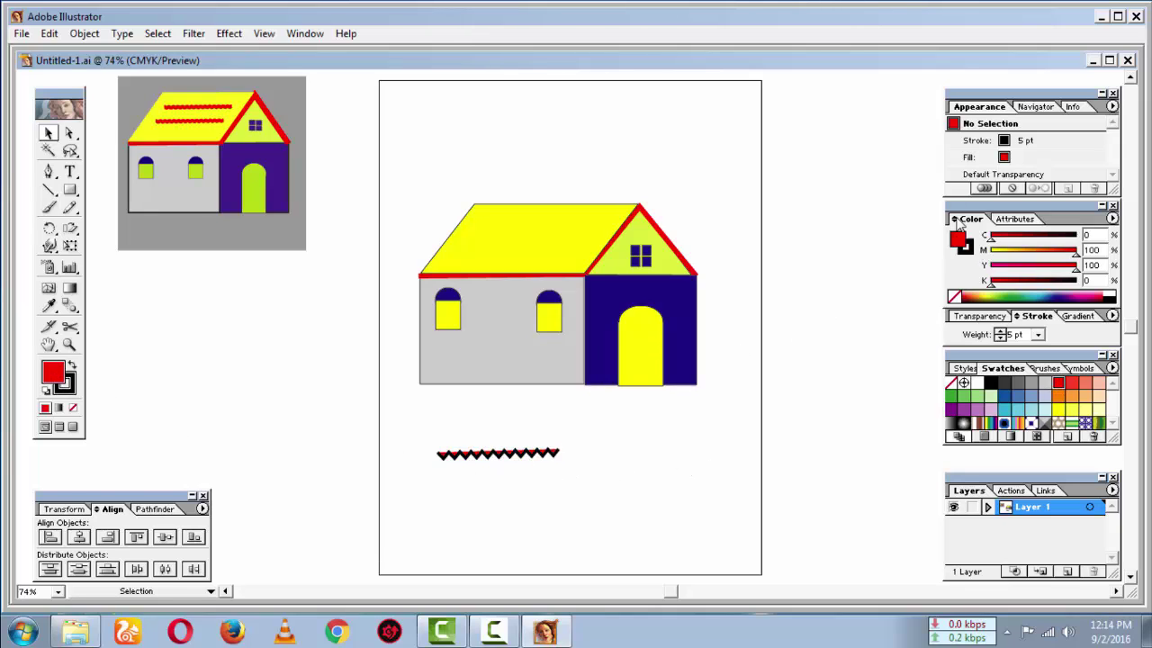
click(954, 296)
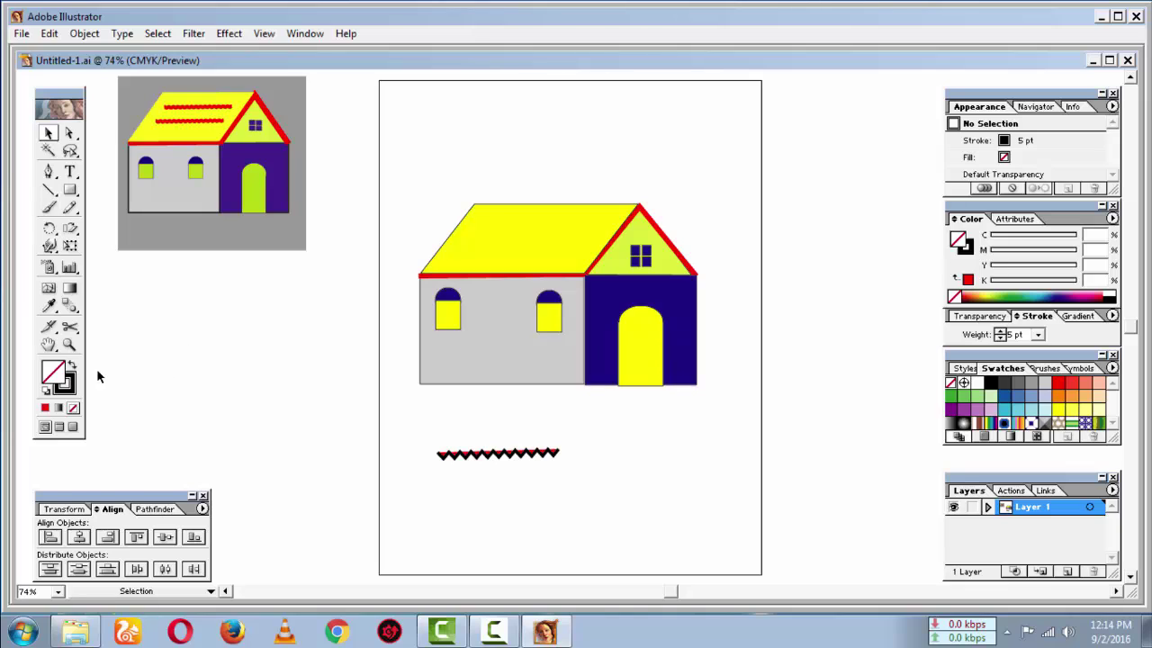
click(67, 385)
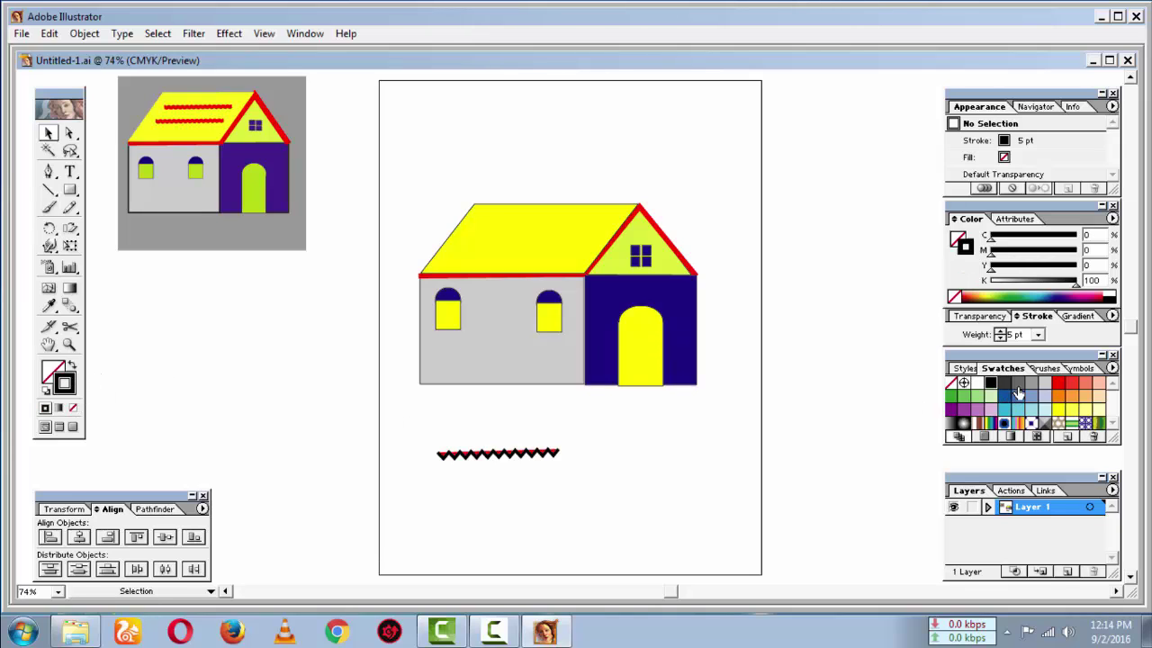
click(1060, 384)
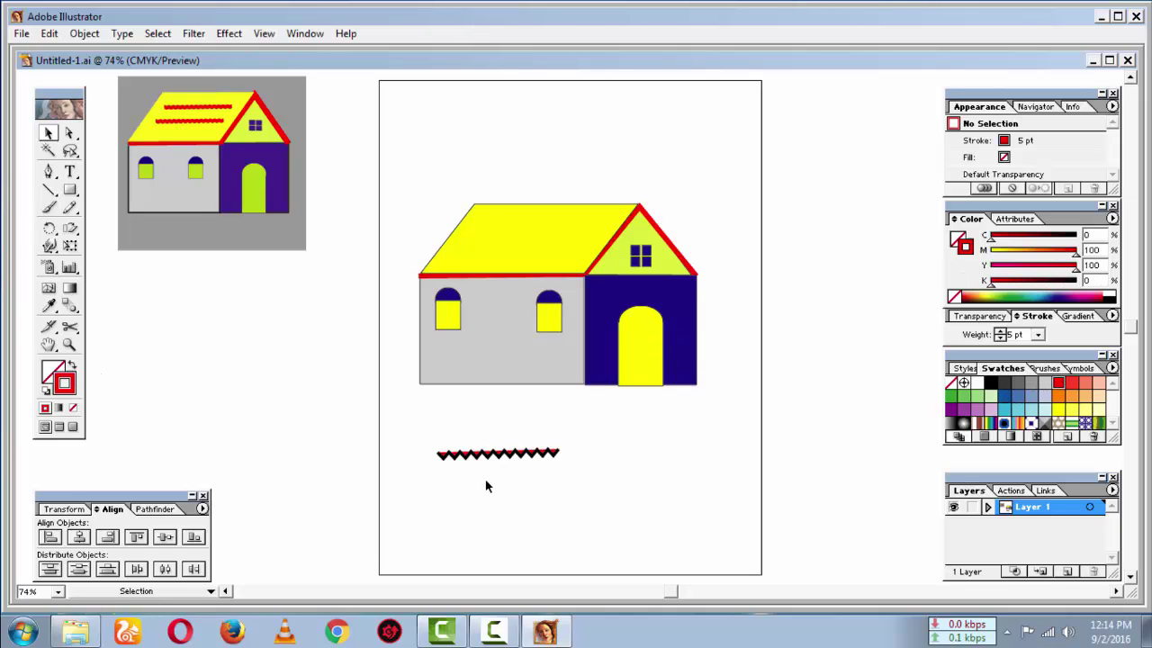
Remove the zigzag line's fill and color its stroke red.
click(534, 458)
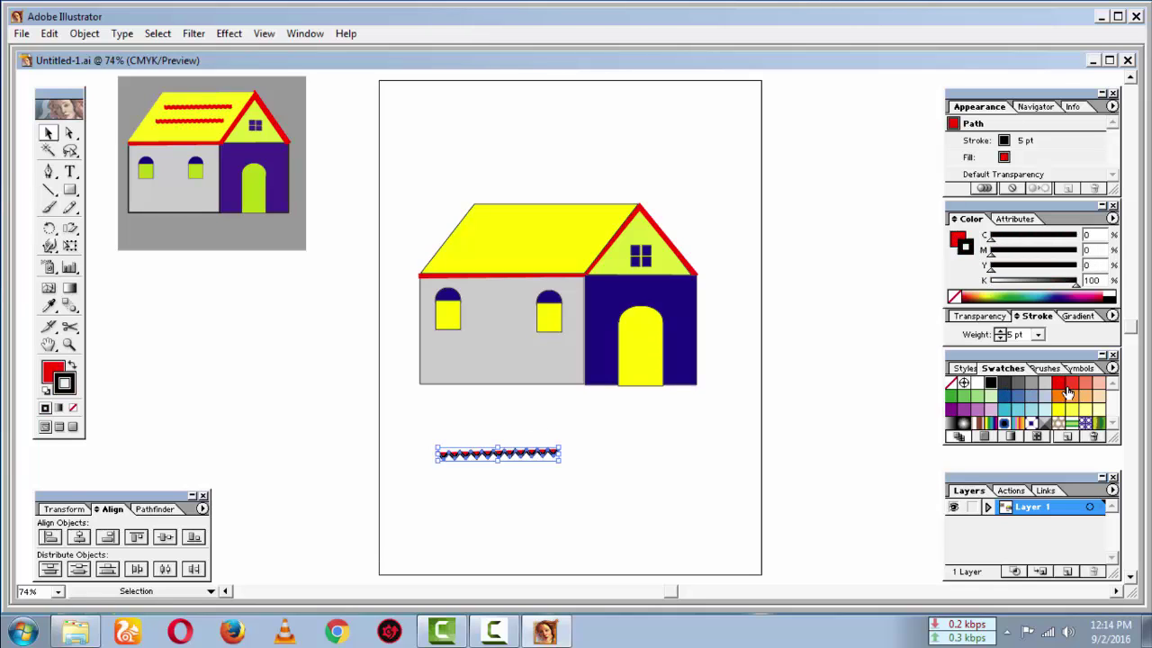
click(56, 370)
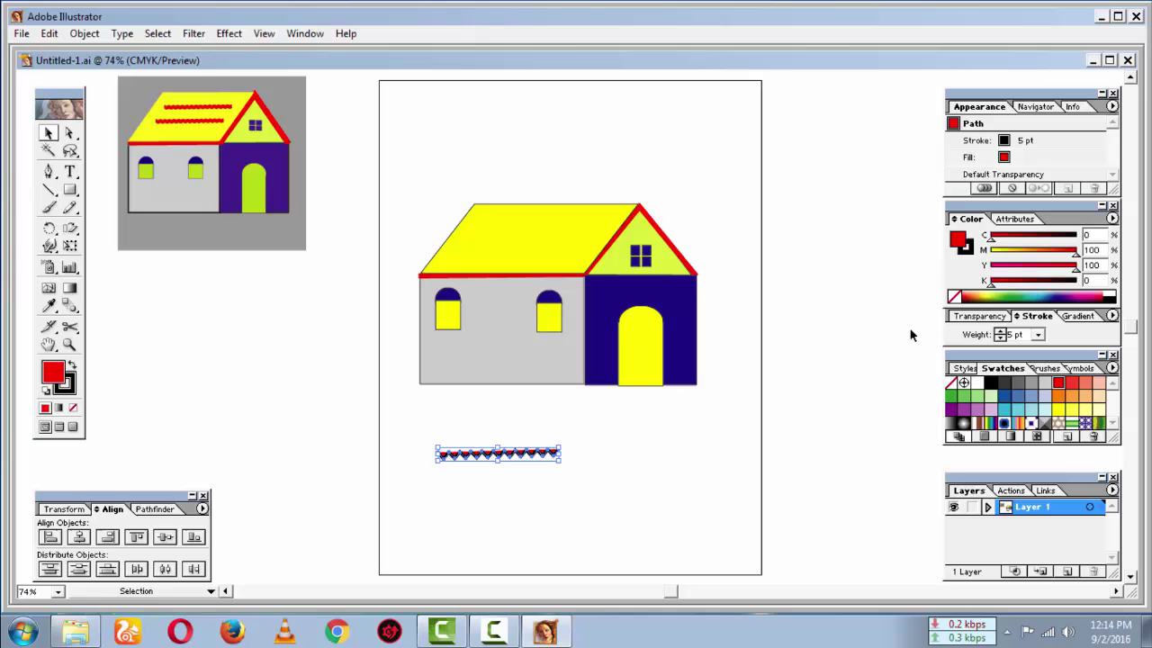
click(954, 297)
click(70, 382)
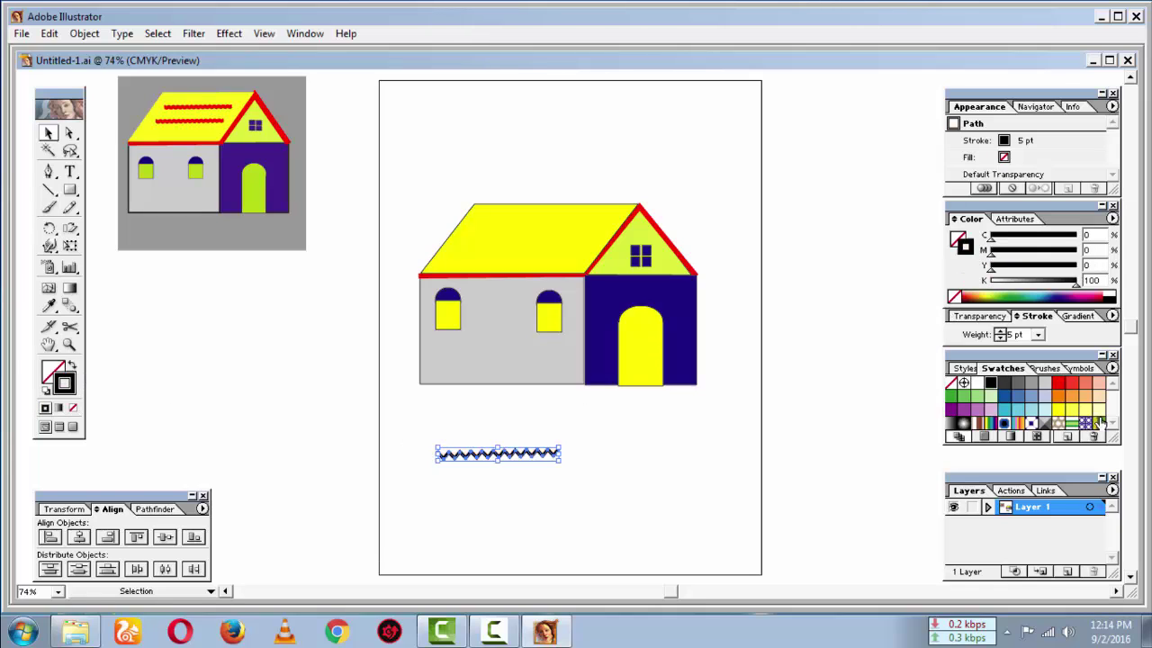
click(1058, 383)
click(705, 495)
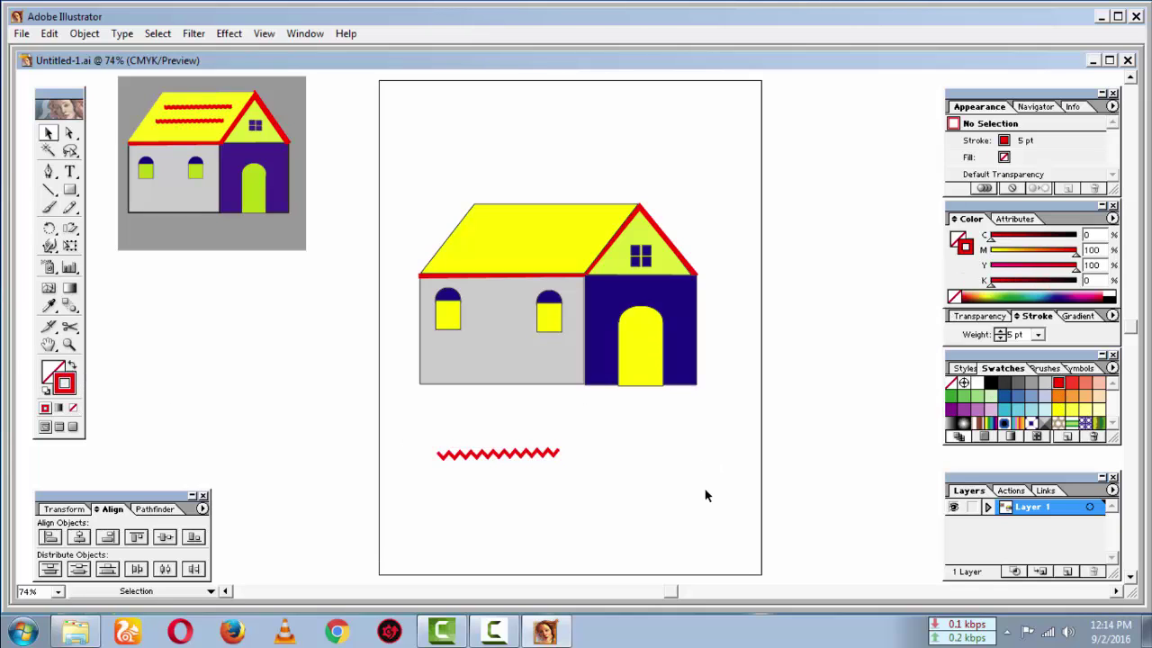
Move the red zigzag line onto the upper part of the yellow roof, tilt it slightly clockwise and nudge it into position.
click(551, 455)
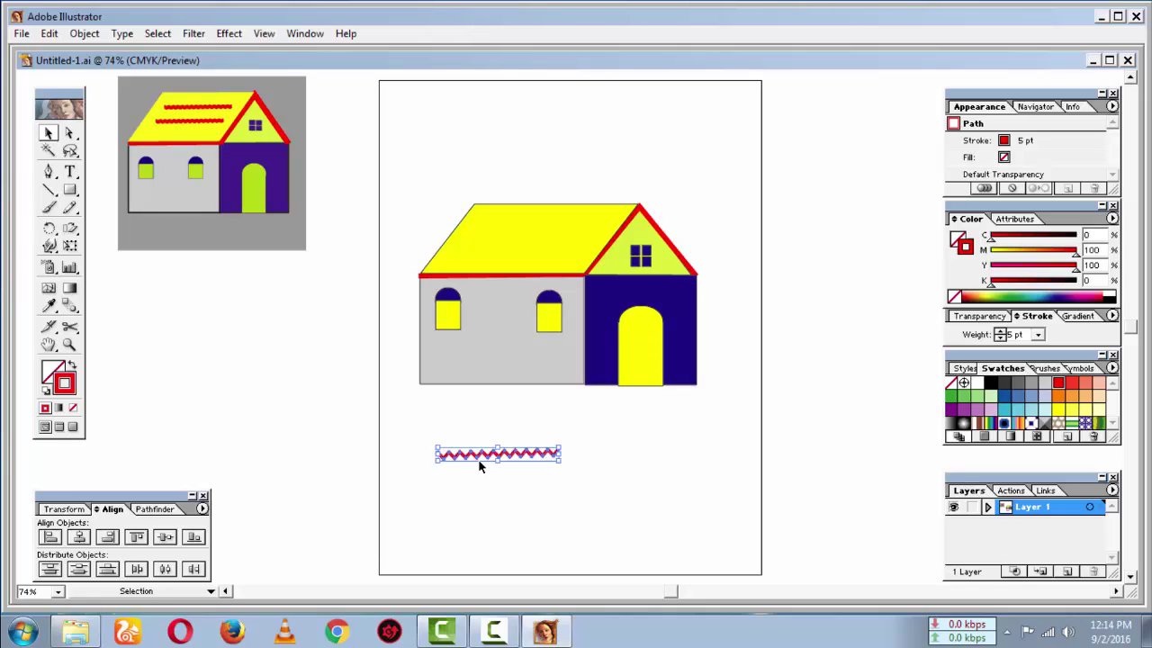
drag(479, 465, 515, 234)
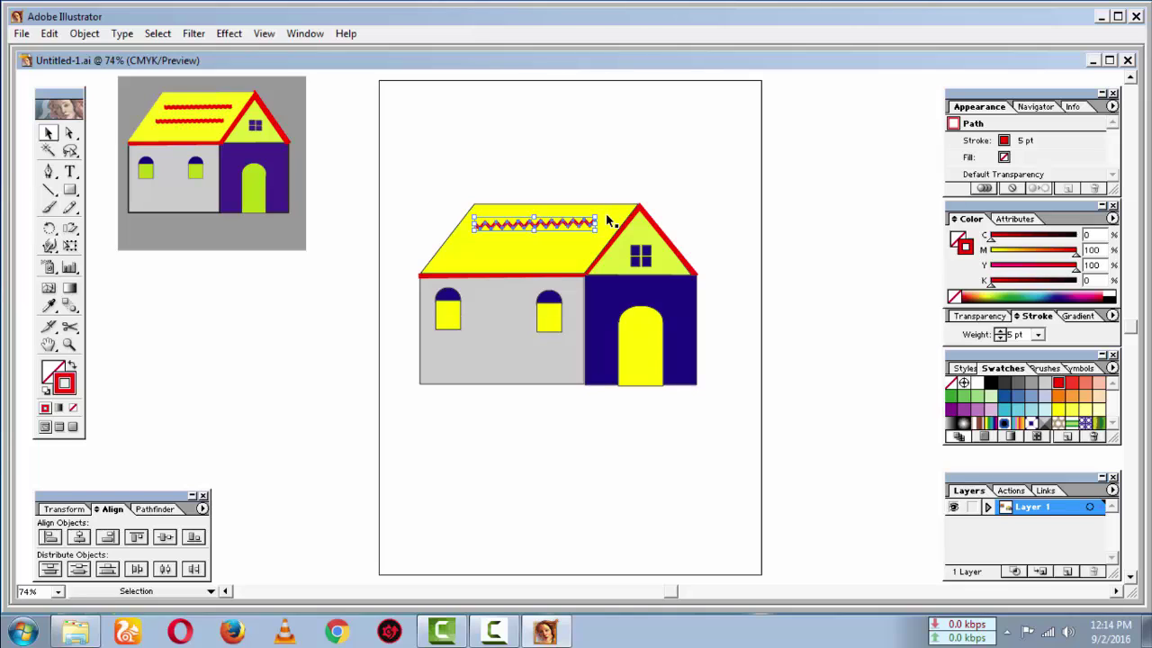
drag(598, 221, 580, 230)
key(Right)
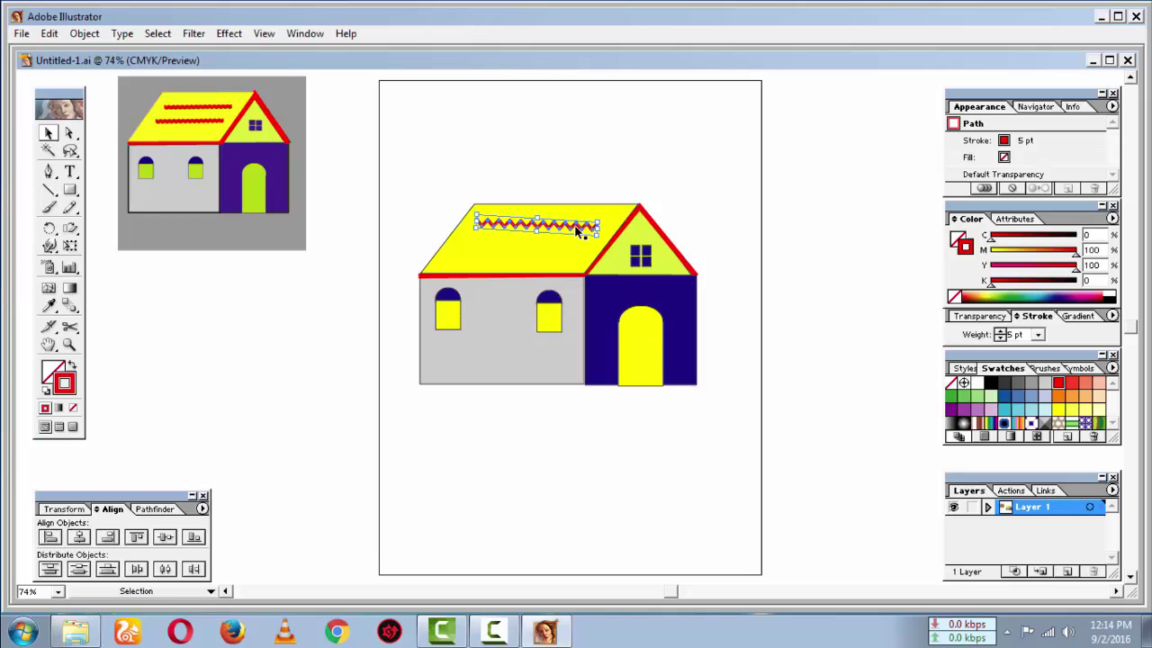
key(Up)
key(Up)
key(Up)
key(Up)
key(Up)
Place a copy of the red zigzag line on the roof, below and slightly left of the first one.
drag(576, 230, 562, 255)
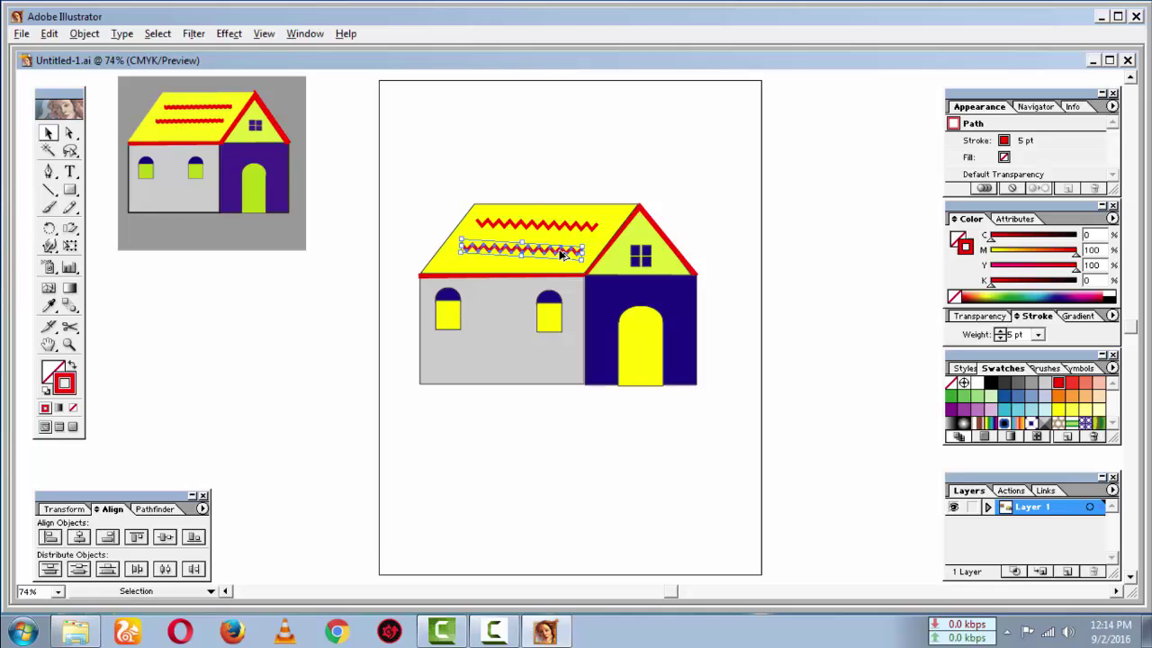
click(584, 438)
click(563, 230)
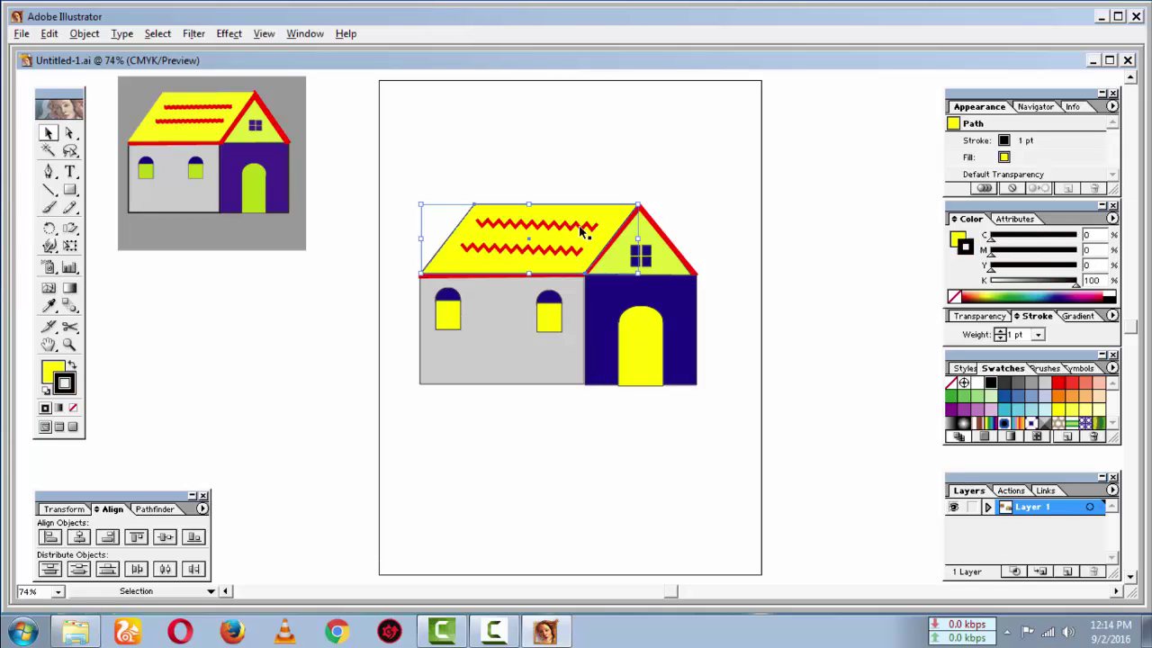
click(580, 230)
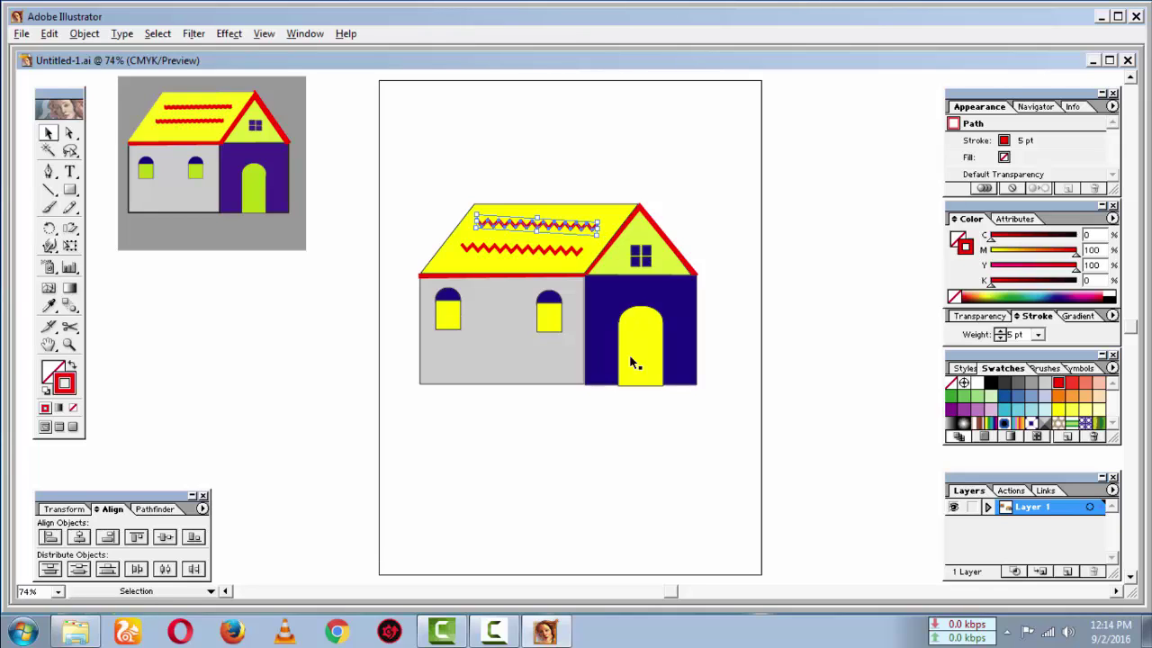
click(565, 469)
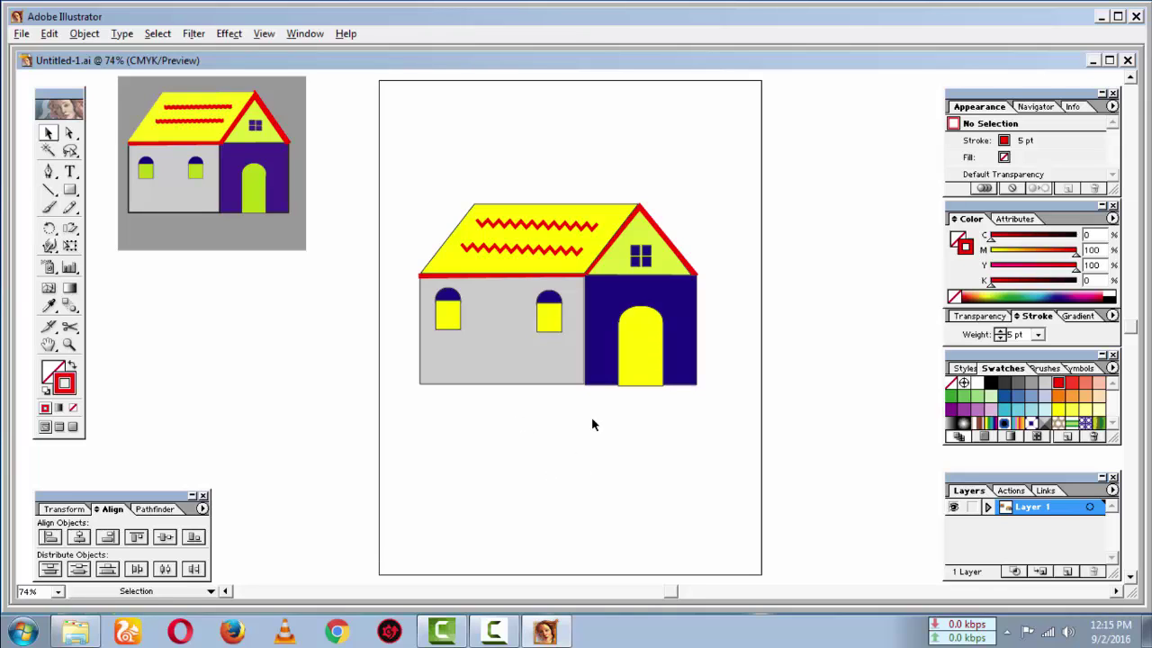
Group all parts of the house into one object and deselect it.
click(70, 191)
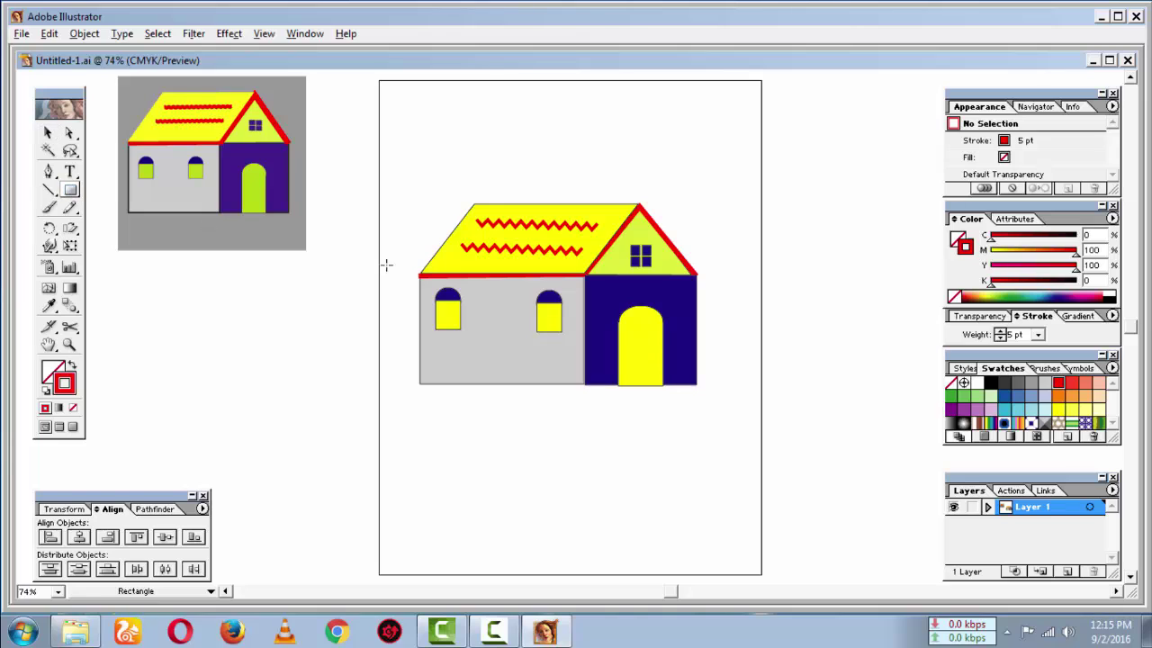
click(47, 132)
drag(719, 447, 443, 190)
right_click(525, 231)
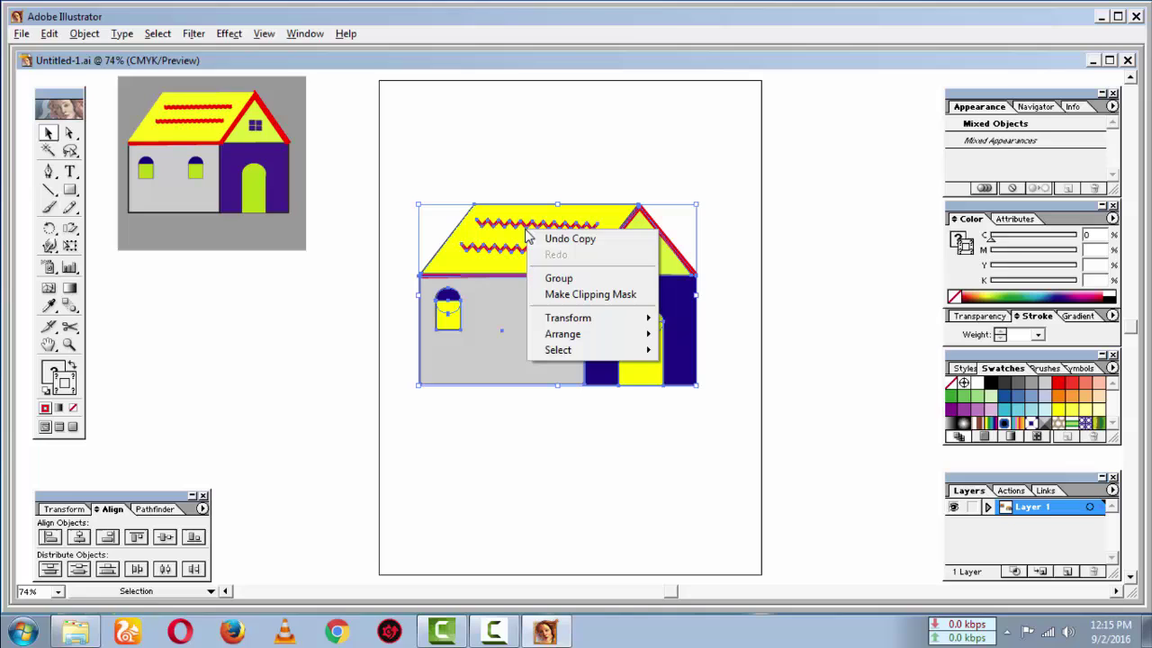
click(576, 277)
click(619, 450)
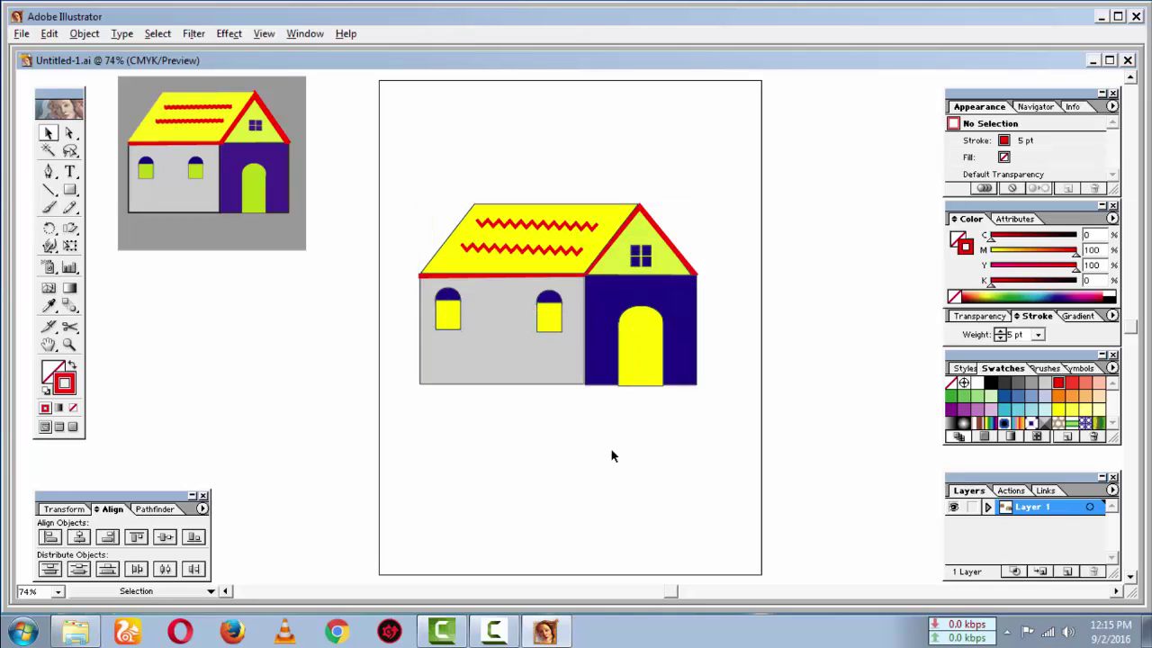
Draw a background rectangle around the house, about 612 by 443 pt, spanning the page width, and fill it with 40% gray.
click(70, 189)
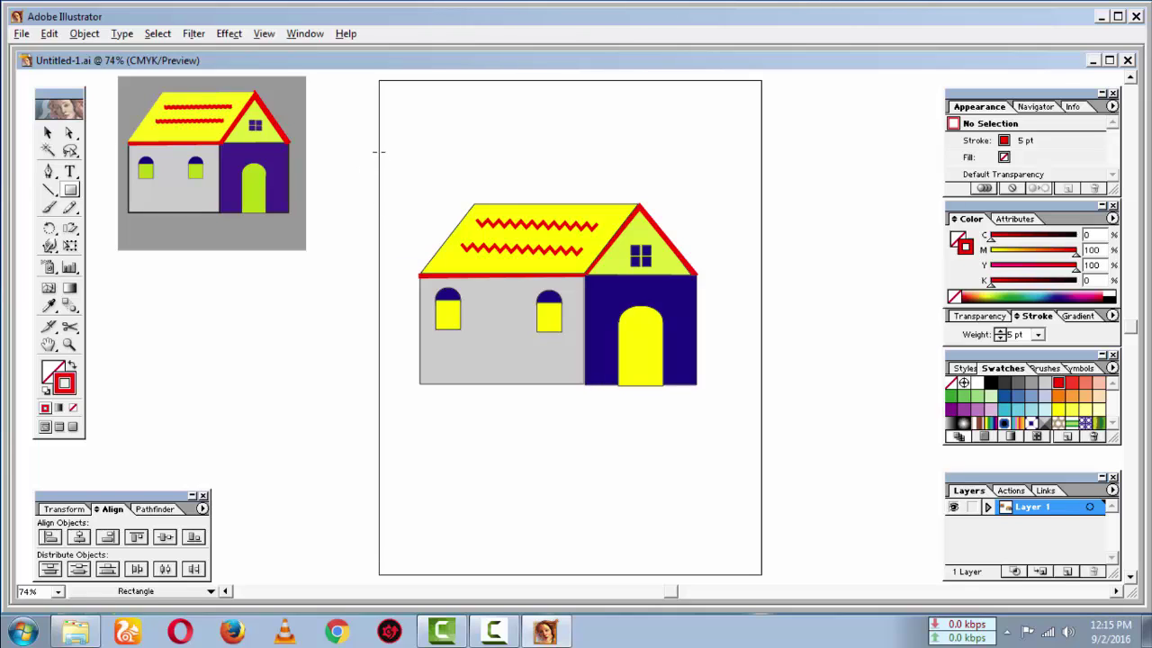
drag(379, 152, 759, 429)
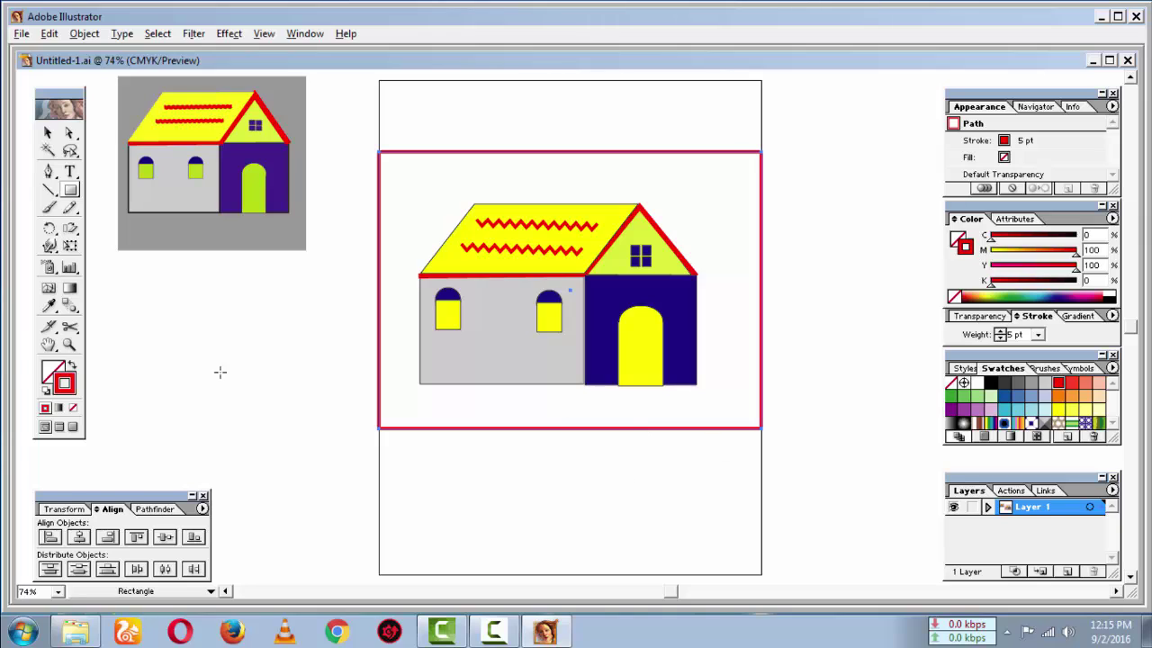
click(45, 369)
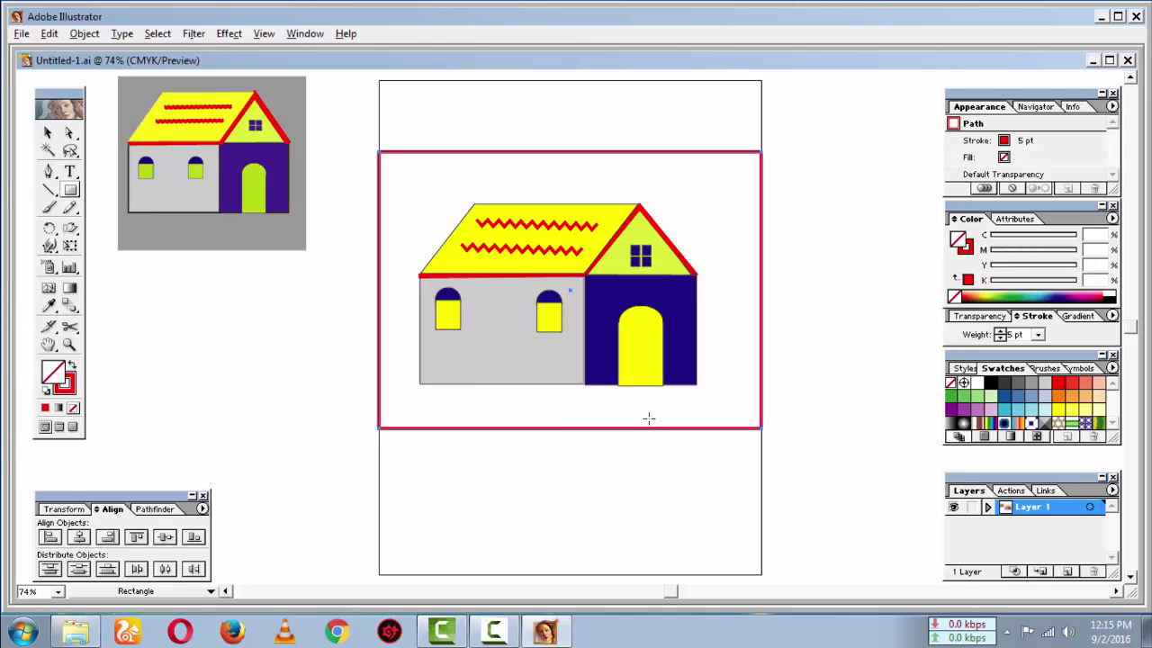
click(1022, 384)
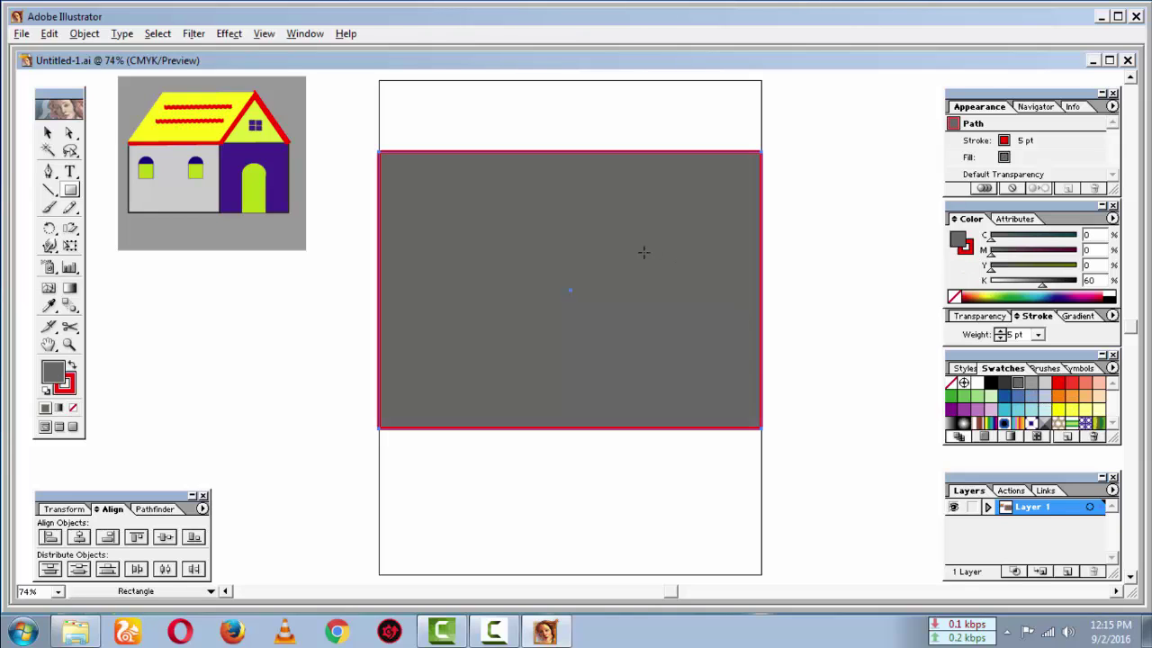
click(1031, 385)
Send the gray rectangle backward behind the house, cancel any new rectangle, and deselect everything.
right_click(667, 233)
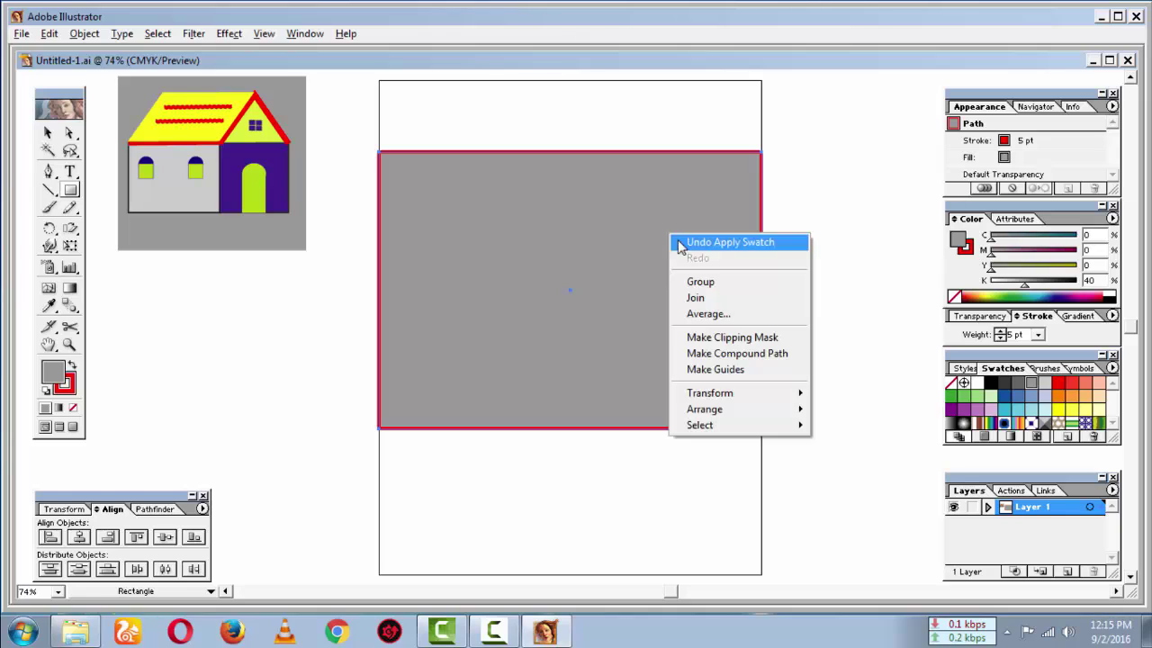
mouse_move(737, 412)
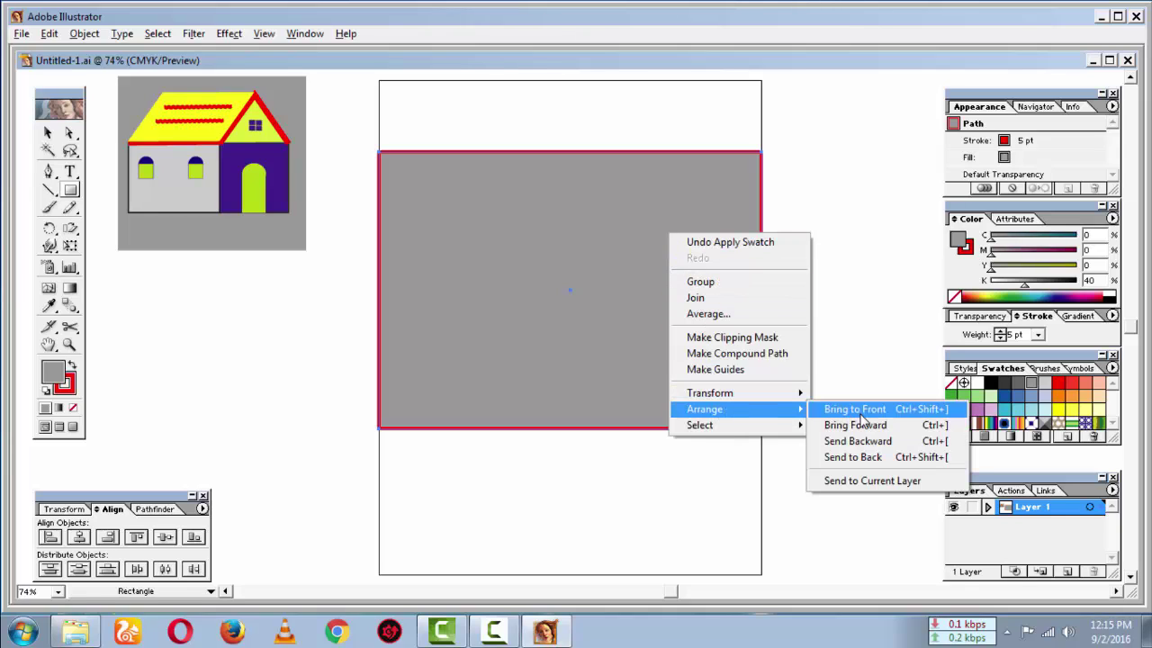
click(865, 441)
click(866, 442)
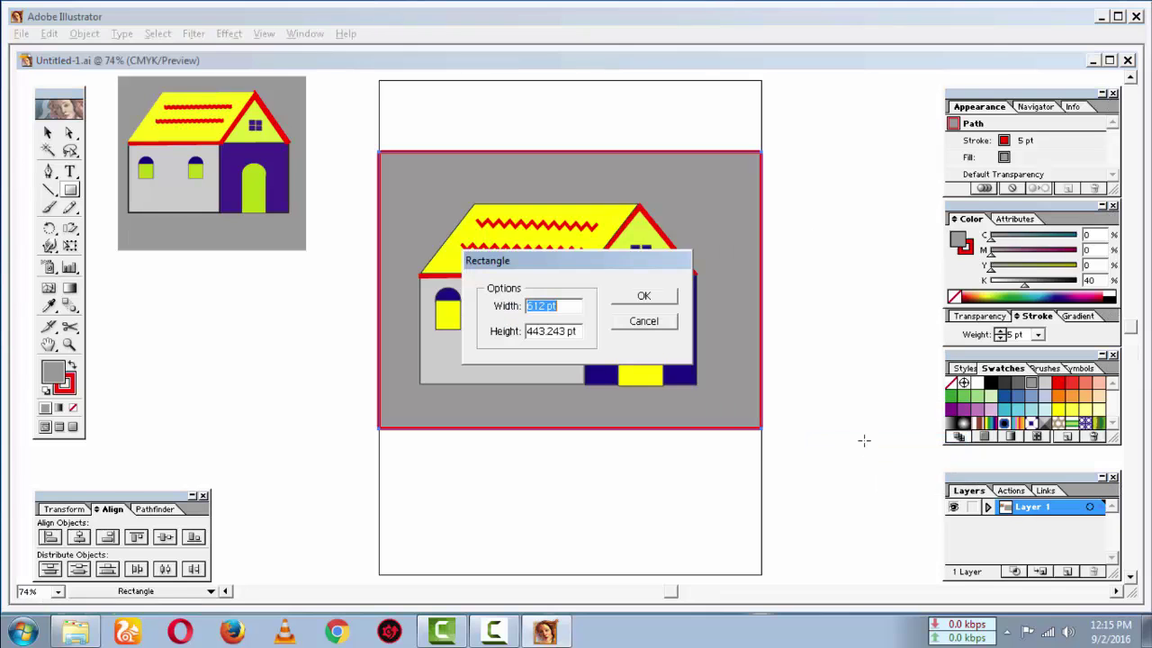
click(670, 329)
click(661, 468)
click(655, 324)
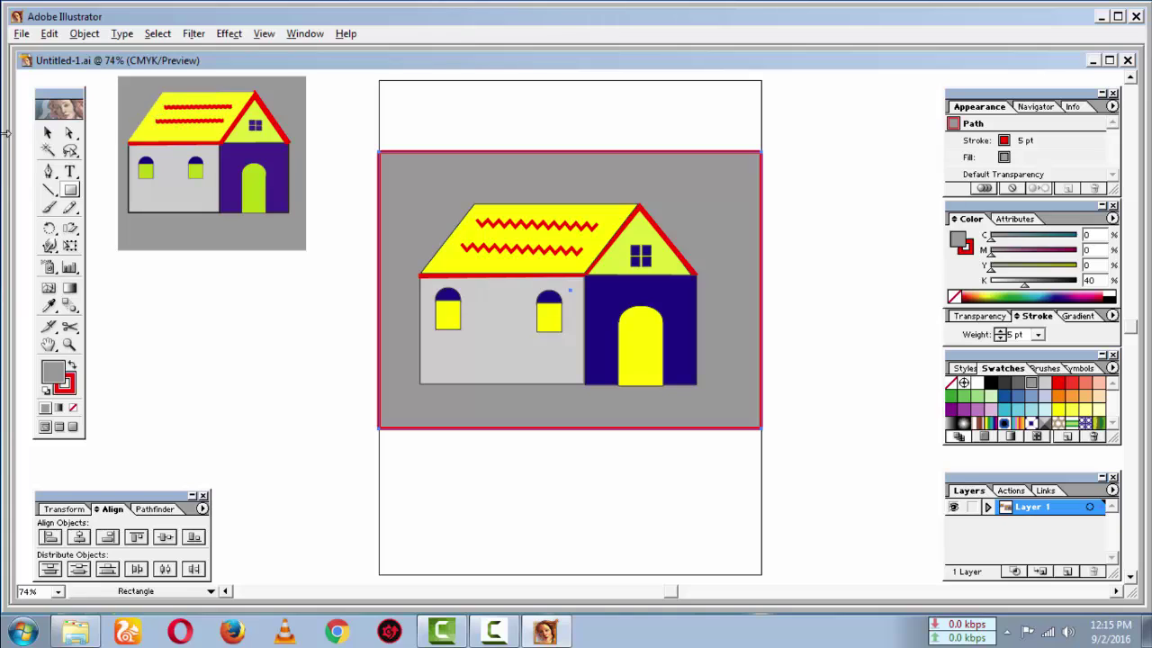
click(47, 135)
click(600, 509)
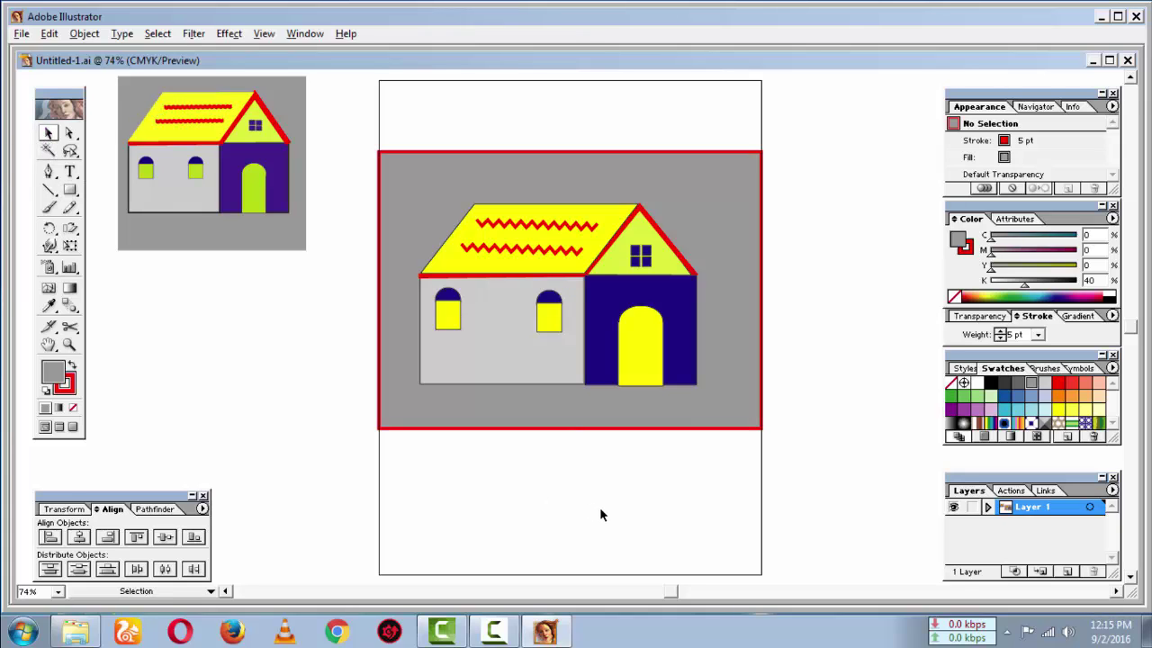